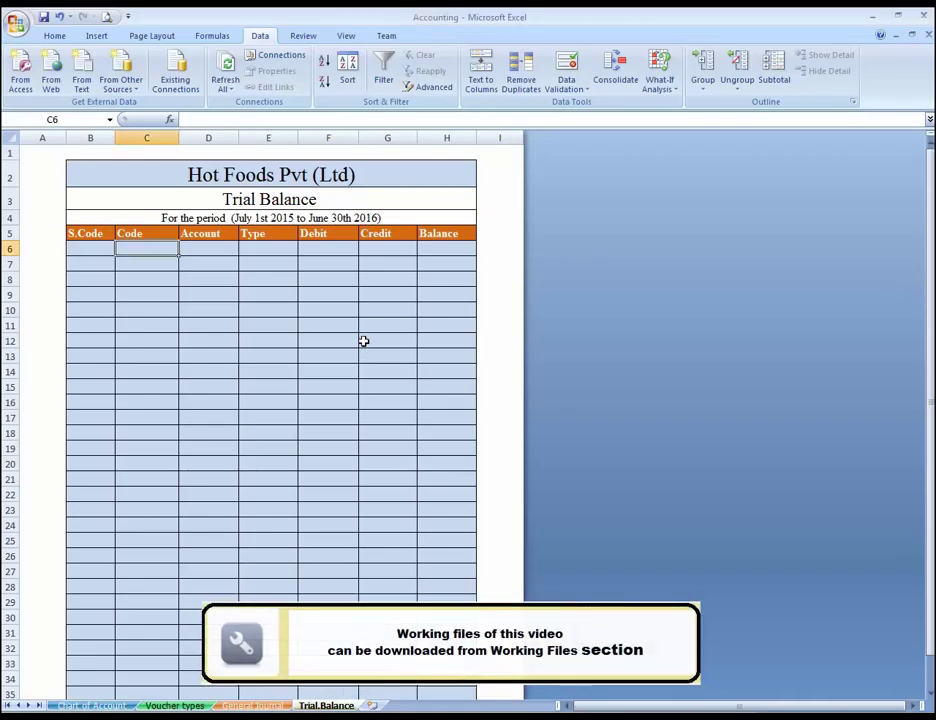
Link Code cell C6 to the first account code with ='Chart of Account'!B5 and centre its contents.
{"action": "key", "text": "Left"}
{"action": "key", "text": "Right"}
{"action": "key", "text": "Left"}
{"action": "key", "text": "Right"}
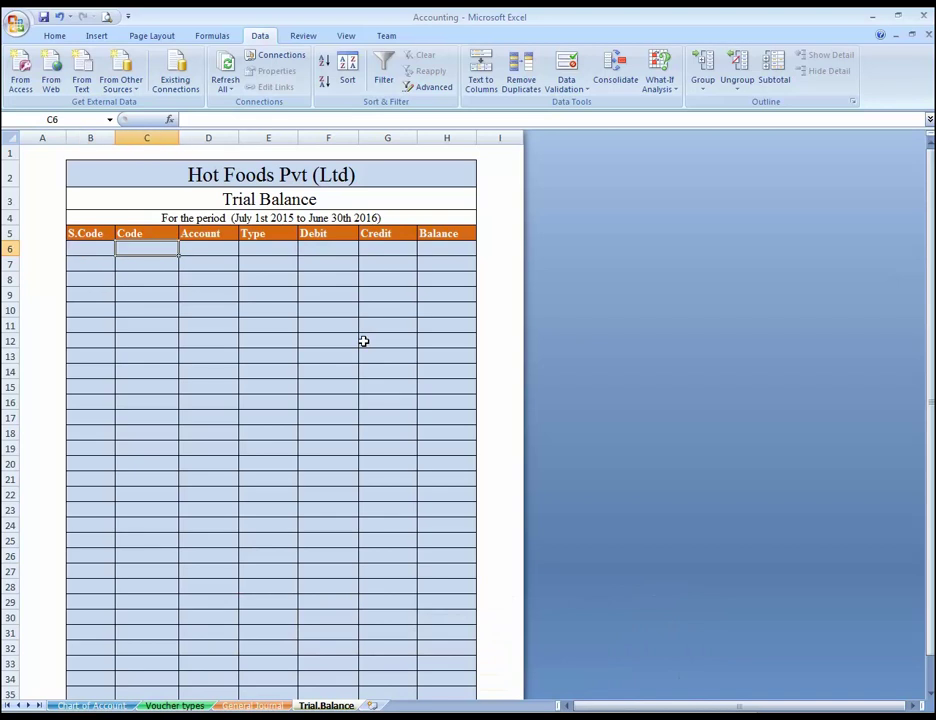
{"action": "type", "text": "="}
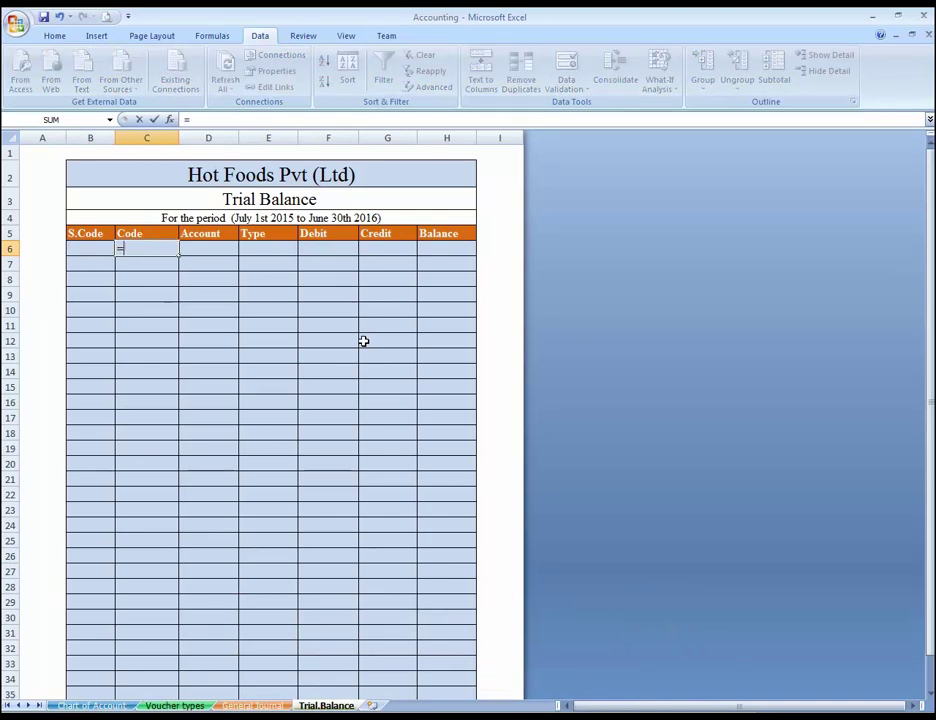
{"action": "key", "text": "ctrl+Page_Up"}
{"action": "key", "text": "ctrl+Page_Up"}
{"action": "key", "text": "ctrl+Page_Up"}
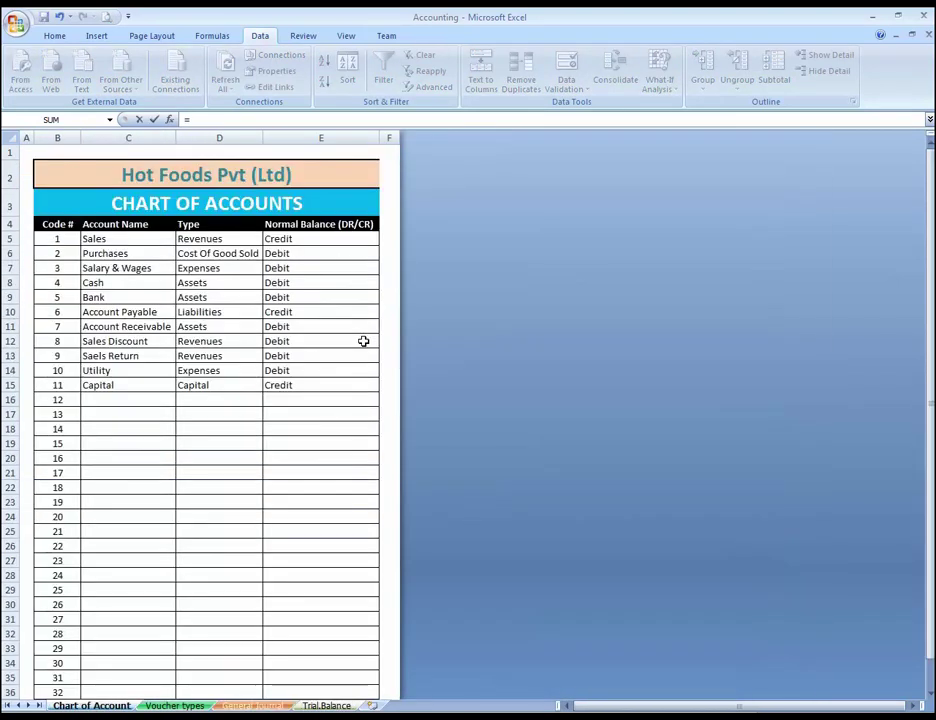
{"action": "left_click", "coordinate": [62, 237]}
{"action": "key", "text": "Return"}
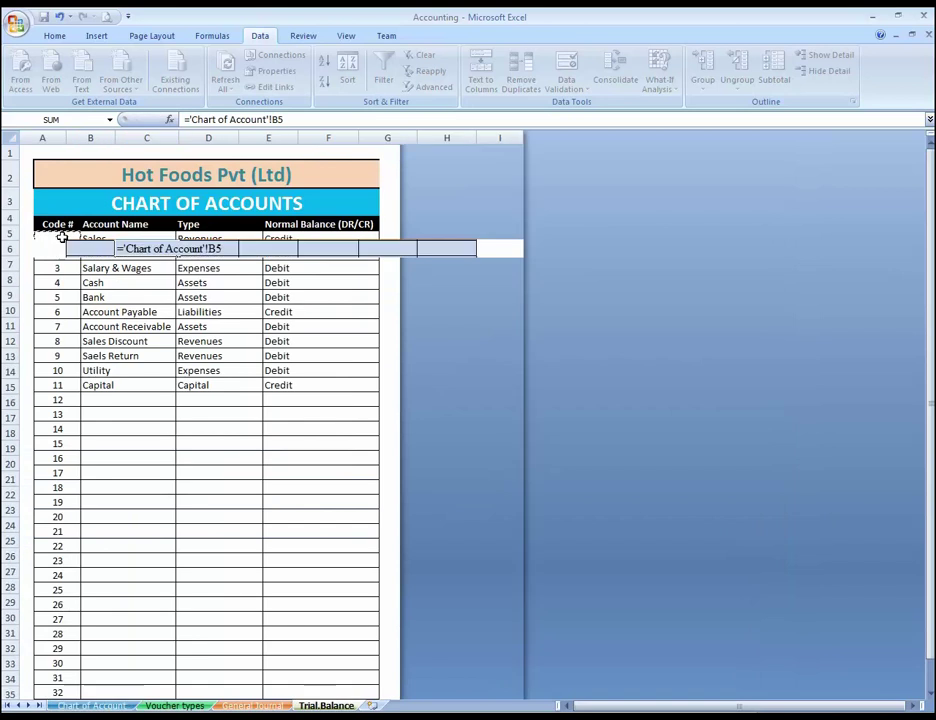
{"action": "left_click", "coordinate": [55, 36]}
{"action": "left_click", "coordinate": [289, 82]}
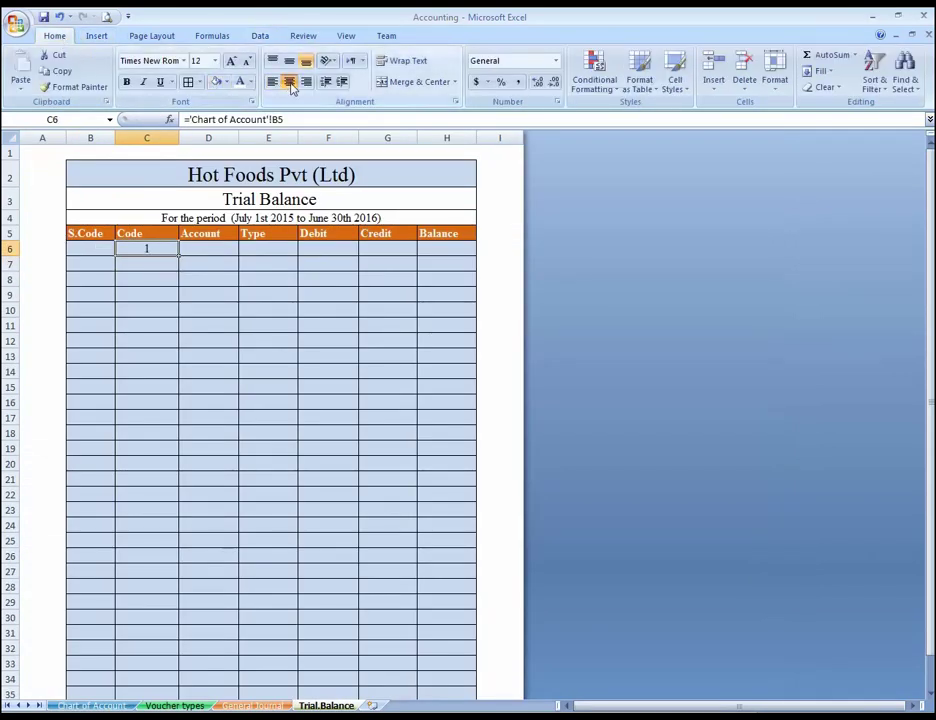
Copy the Chart of Account link formula from C6 into Account cell D6.
{"action": "key", "text": "ctrl+c"}
{"action": "key", "text": "Right"}
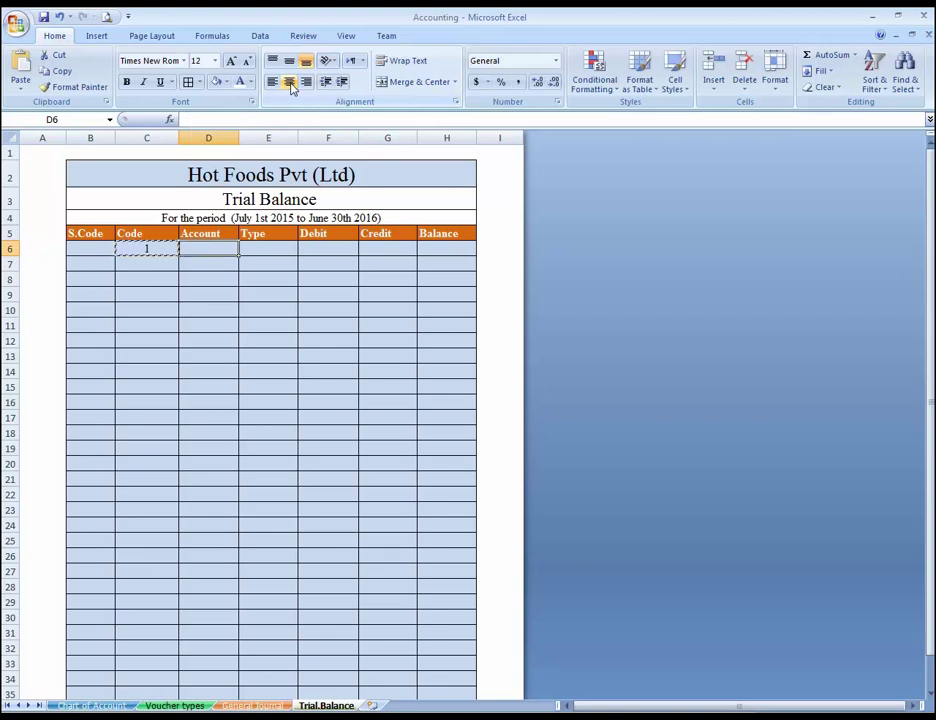
{"action": "key", "text": "ctrl+v"}
{"action": "key", "text": "Escape"}
{"action": "key", "text": "Left"}
{"action": "key", "text": "Right"}
{"action": "key", "text": "Left"}
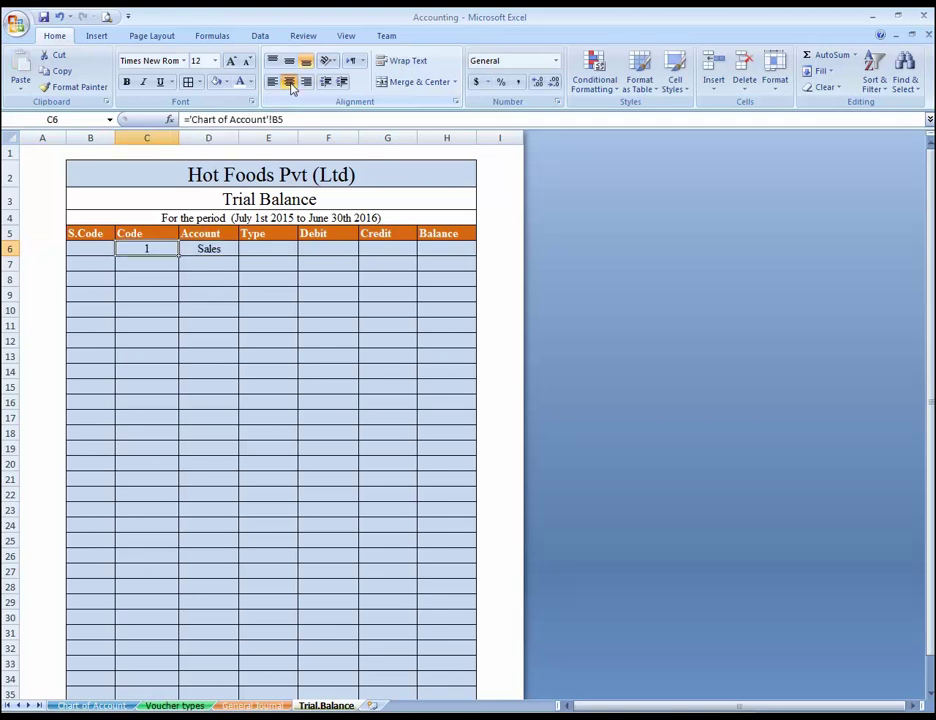
Review the link formulas in C6 and D6, and extend the formula into Type cell E6.
{"action": "left_click", "coordinate": [298, 119]}
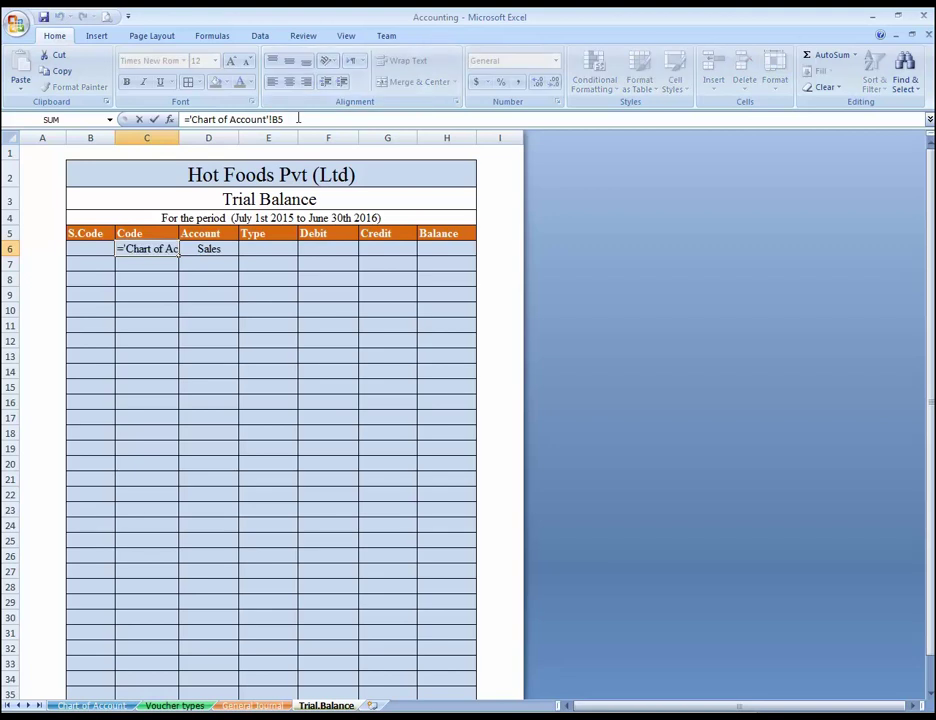
{"action": "key", "text": "Return"}
{"action": "key", "text": "Up"}
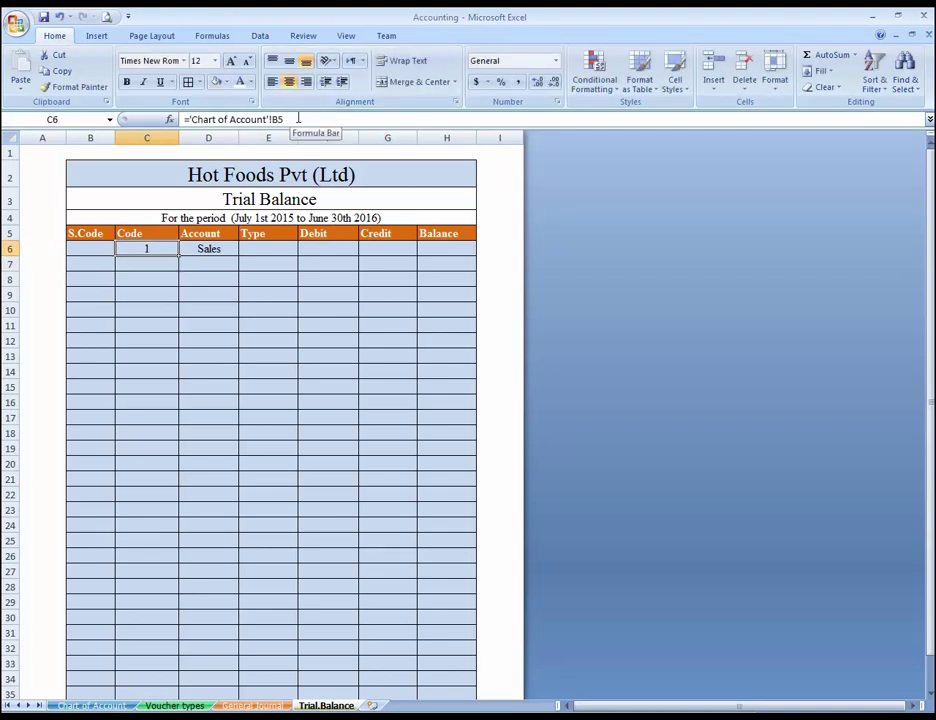
{"action": "key", "text": "Right"}
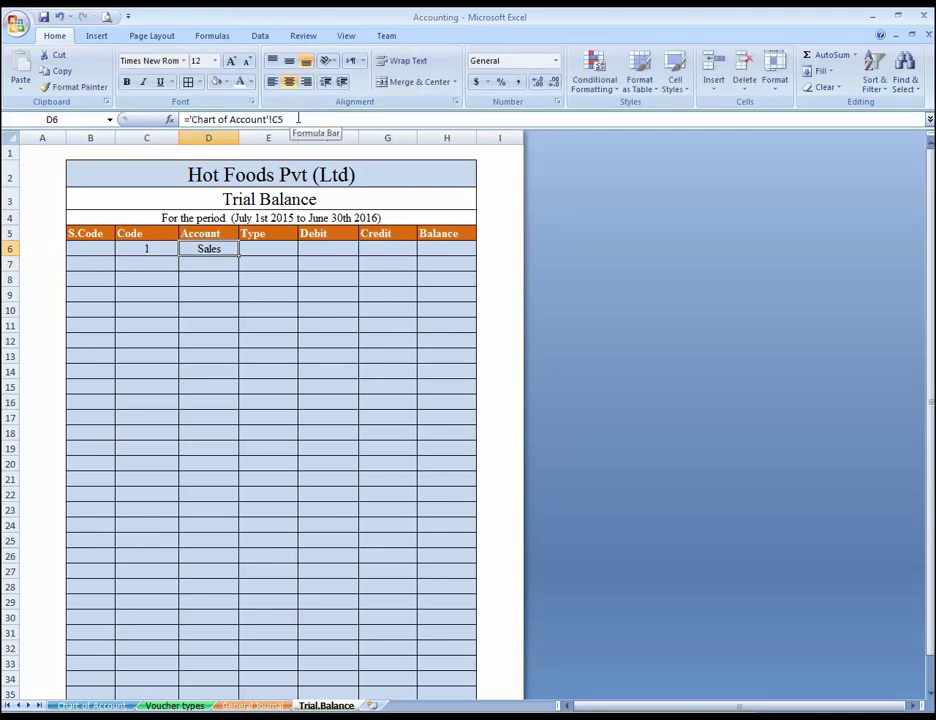
{"action": "key", "text": "Right"}
{"action": "key", "text": "ctrl+r"}
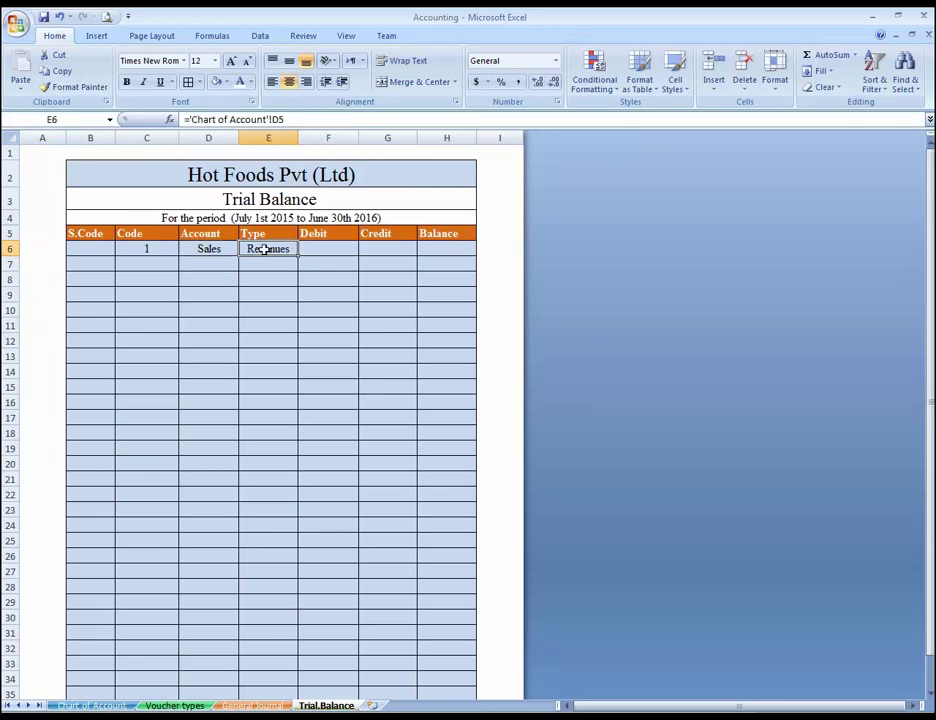
Compare the linked account name in D6 with its source row on the Chart of Account sheet.
{"action": "left_click", "coordinate": [208, 249]}
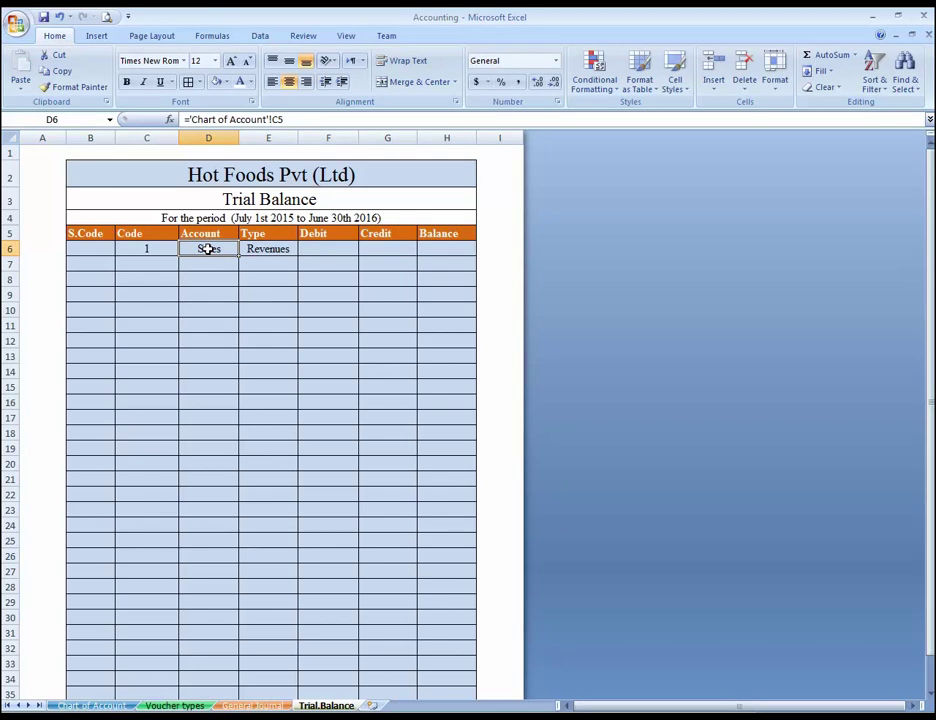
{"action": "key", "text": "ctrl+Page_Up"}
{"action": "key", "text": "ctrl+Page_Up"}
{"action": "key", "text": "ctrl+Page_Up"}
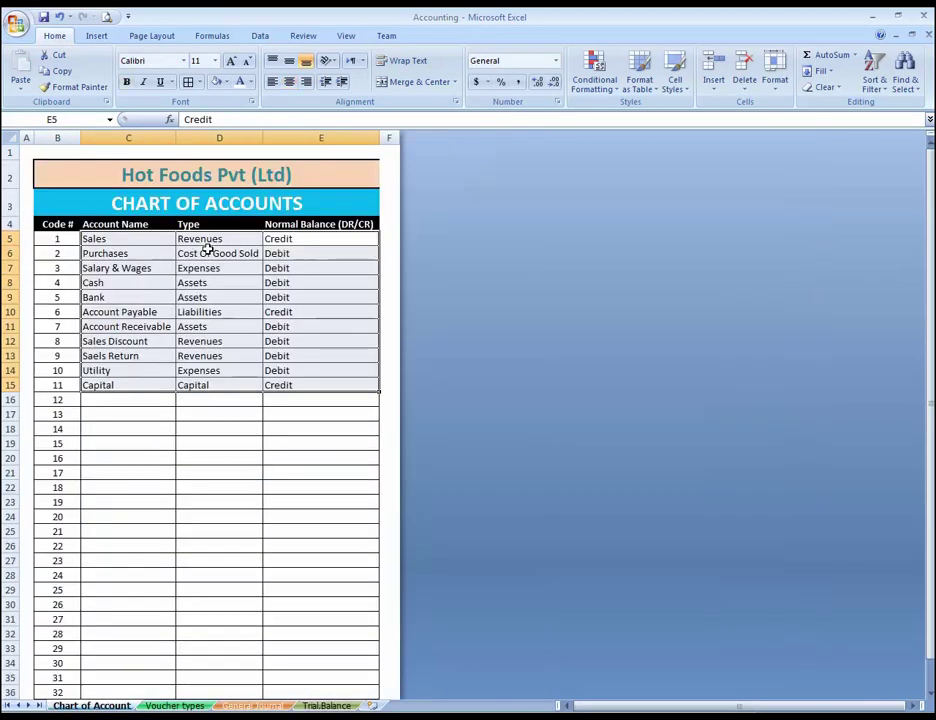
{"action": "key", "text": "ctrl+Page_Down"}
{"action": "key", "text": "ctrl+Page_Down"}
{"action": "key", "text": "ctrl+Page_Down"}
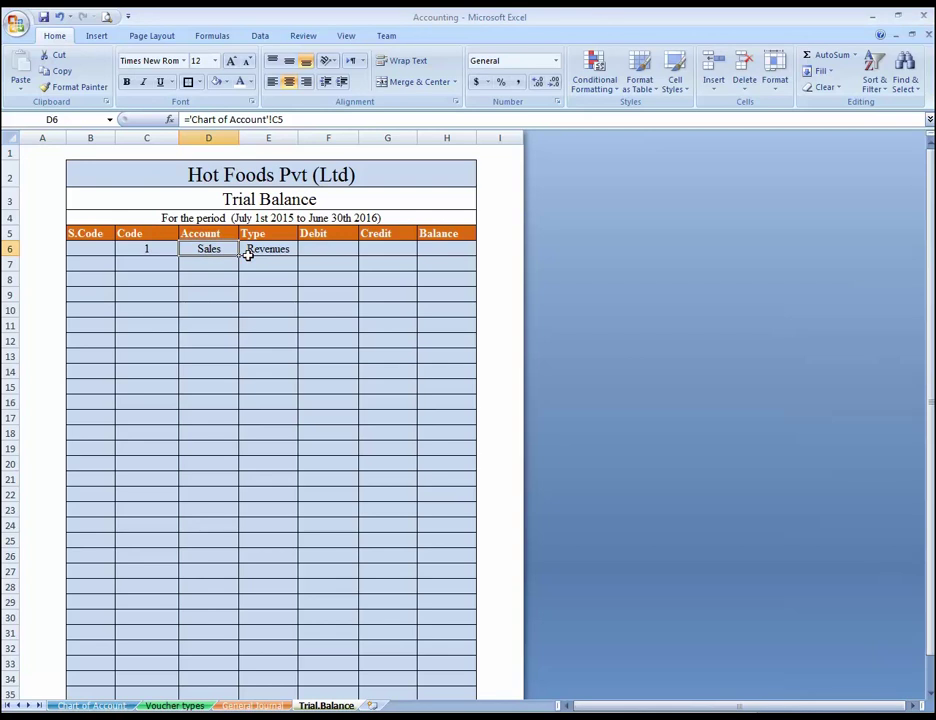
Fill the linked Code, Account and Type formulas from C6:E6 down through row 35.
{"action": "key", "text": "Left"}
{"action": "key", "text": "Right"}
{"action": "key", "text": "Left"}
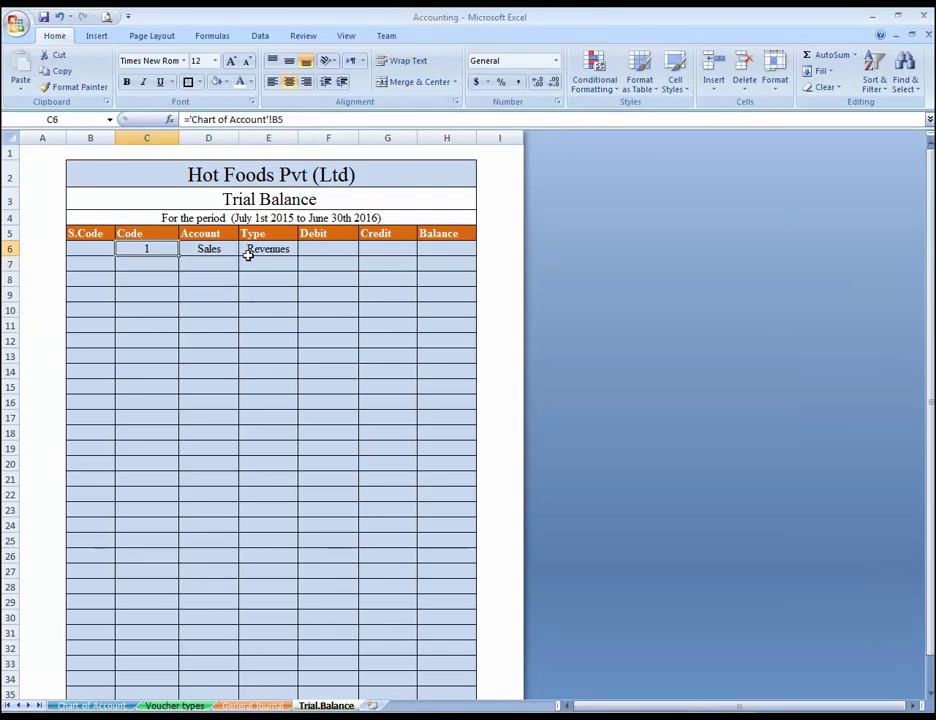
{"action": "key", "text": "shift+Right"}
{"action": "key", "text": "shift+Right"}
{"action": "key", "text": "shift+Down"}
{"action": "key", "text": "shift+Down"}
{"action": "key", "text": "shift+Down"}
{"action": "key", "text": "shift+Down"}
{"action": "key", "text": "shift+Down"}
{"action": "key", "text": "shift+Down"}
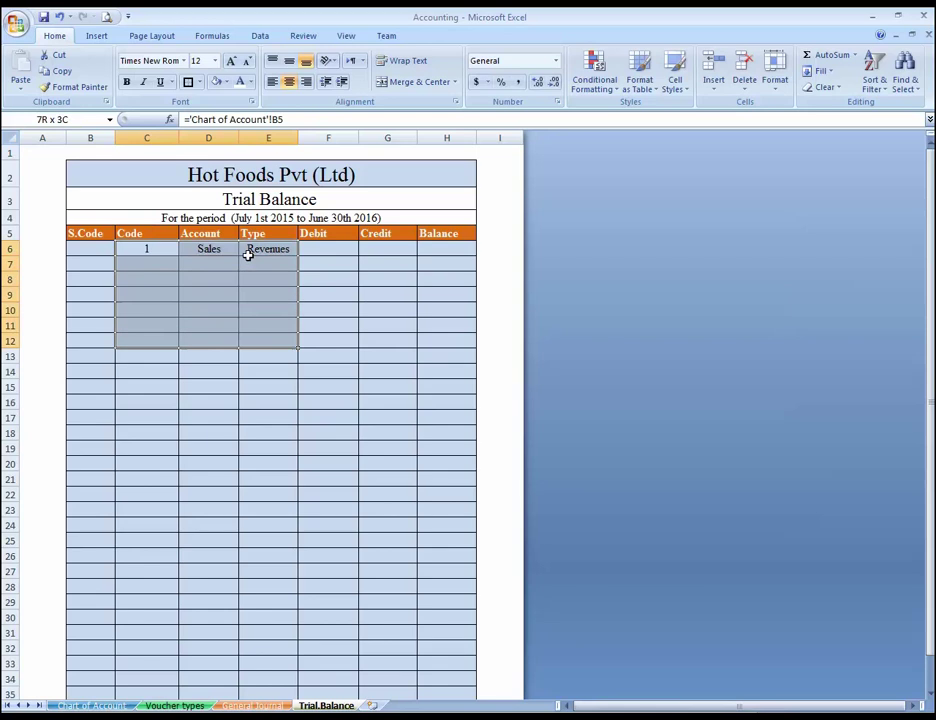
{"action": "key", "text": "shift+Down"}
{"action": "key", "text": "shift+Down"}
{"action": "key", "text": "shift+Down"}
{"action": "key", "text": "shift+Down"}
{"action": "key", "text": "shift+Down"}
{"action": "key", "text": "shift+Down"}
{"action": "key", "text": "shift+Down"}
{"action": "key", "text": "shift+Down"}
{"action": "key", "text": "shift+Down"}
{"action": "key", "text": "shift+Down"}
{"action": "key", "text": "shift+Down"}
{"action": "key", "text": "shift+Down"}
{"action": "key", "text": "shift+Down"}
{"action": "key", "text": "shift+Down"}
{"action": "key", "text": "shift+Down"}
{"action": "key", "text": "shift+Down"}
{"action": "key", "text": "shift+Down"}
{"action": "key", "text": "shift+Down"}
{"action": "key", "text": "shift+Down"}
{"action": "key", "text": "shift+Down"}
{"action": "key", "text": "shift+Up"}
{"action": "key", "text": "ctrl+d"}
{"action": "key", "text": "Up"}
{"action": "key", "text": "Up"}
{"action": "key", "text": "Up"}
{"action": "key", "text": "Down"}
{"action": "key", "text": "Down"}
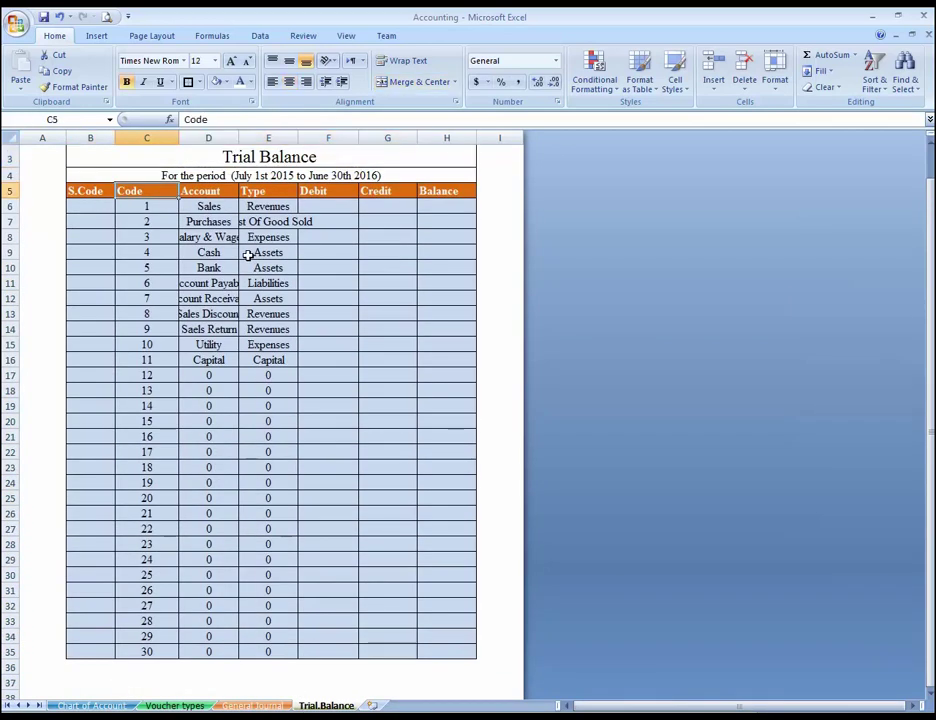
Autofit the widths of the Type and Account columns and left-align the entries in D6:E35.
{"action": "double_click", "coordinate": [298, 139]}
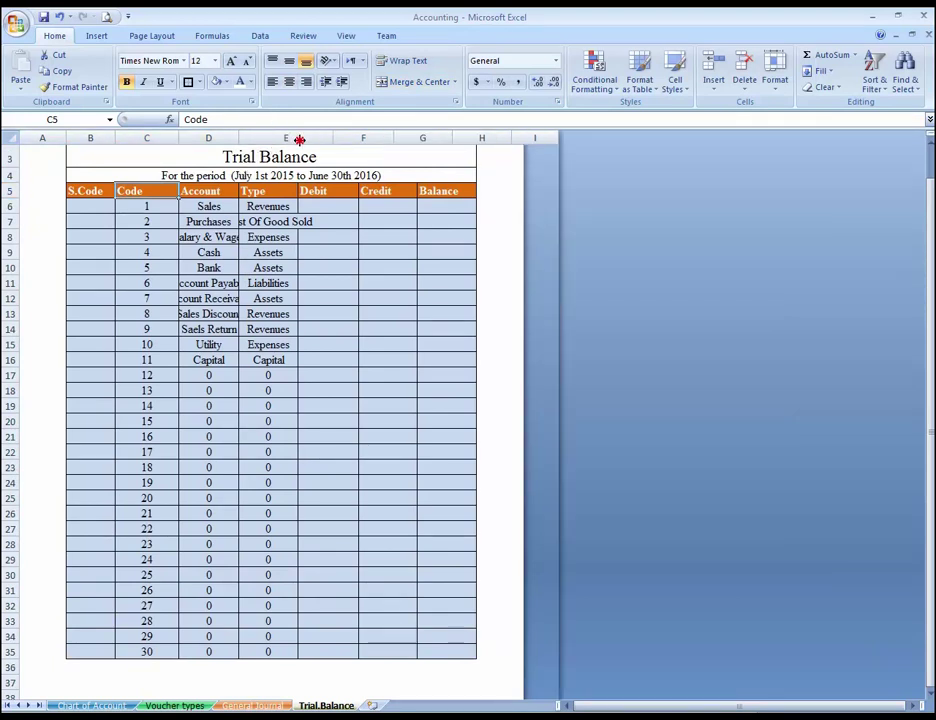
{"action": "double_click", "coordinate": [237, 139]}
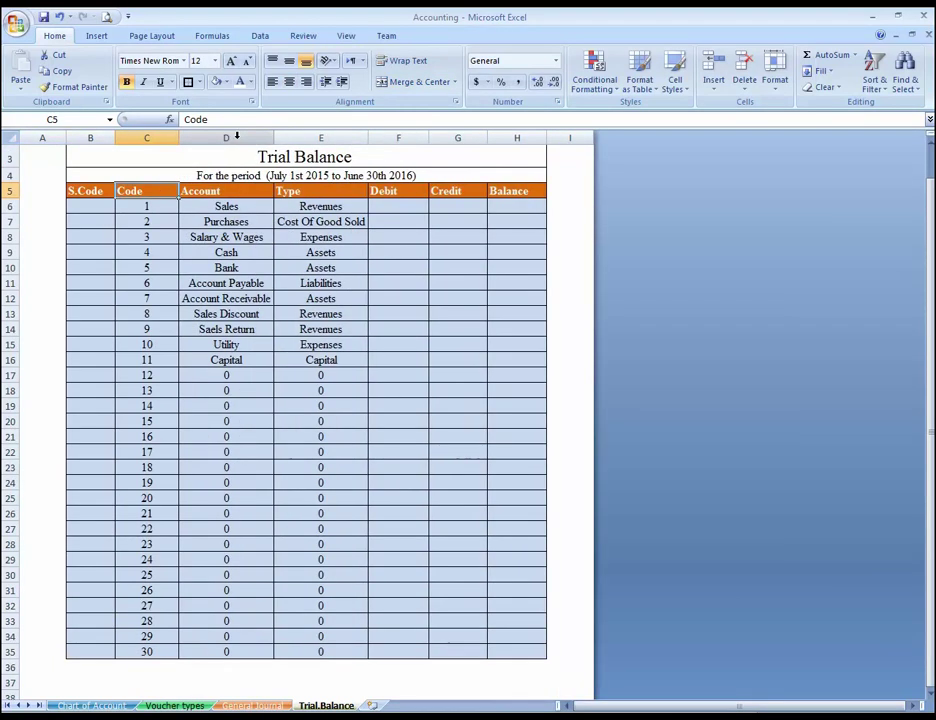
{"action": "key", "text": "Down"}
{"action": "key", "text": "Right"}
{"action": "key", "text": "shift+Right"}
{"action": "key", "text": "shift+Down"}
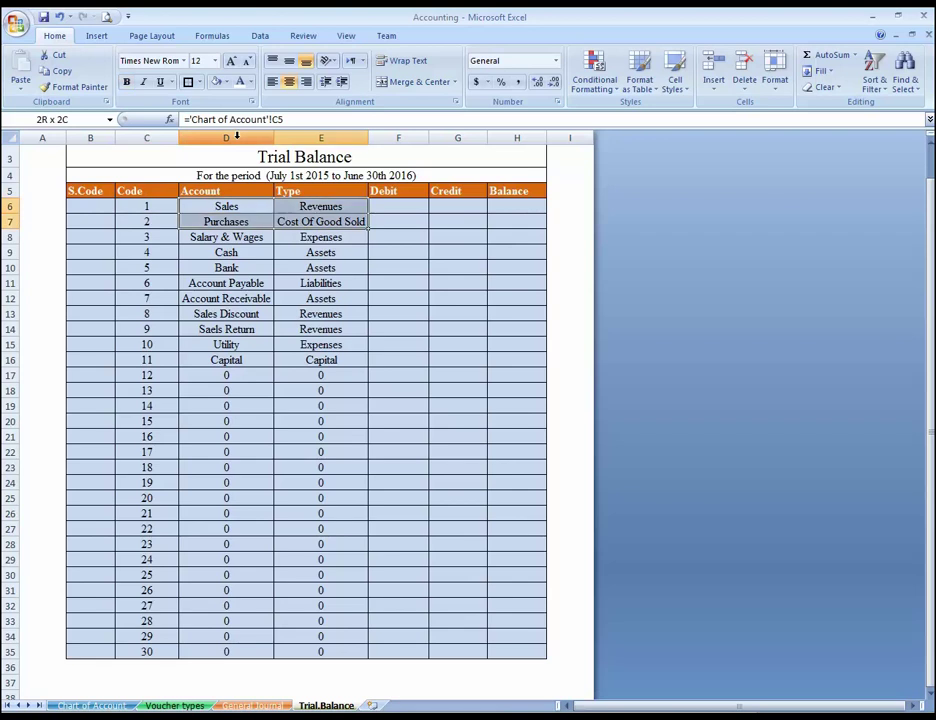
{"action": "key", "text": "shift+Down"}
{"action": "key", "text": "shift+Down"}
{"action": "key", "text": "shift+Down"}
{"action": "key", "text": "shift+Down"}
{"action": "key", "text": "shift+Down"}
{"action": "key", "text": "shift+Down"}
{"action": "key", "text": "shift+Down"}
{"action": "key", "text": "shift+Down"}
{"action": "key", "text": "shift+Down"}
{"action": "key", "text": "shift+Down"}
{"action": "key", "text": "shift+Down"}
{"action": "key", "text": "shift+Down"}
{"action": "key", "text": "shift+Down"}
{"action": "key", "text": "shift+Down"}
{"action": "key", "text": "shift+Down"}
{"action": "key", "text": "shift+Down"}
{"action": "key", "text": "shift+Down"}
{"action": "key", "text": "shift+Down"}
{"action": "key", "text": "shift+Down"}
{"action": "key", "text": "shift+Down"}
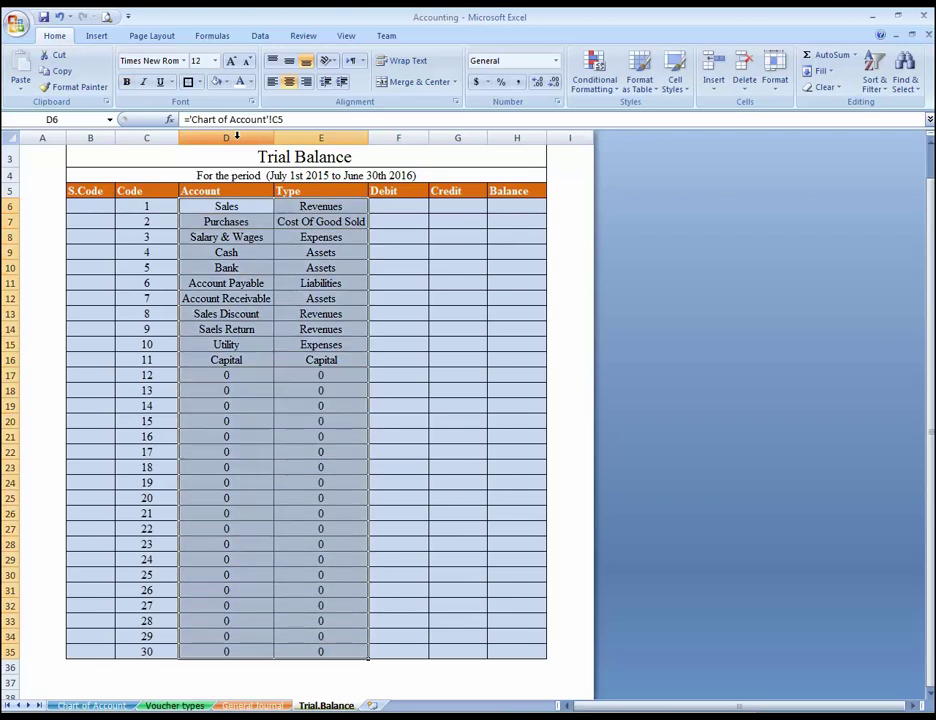
{"action": "left_click", "coordinate": [272, 81]}
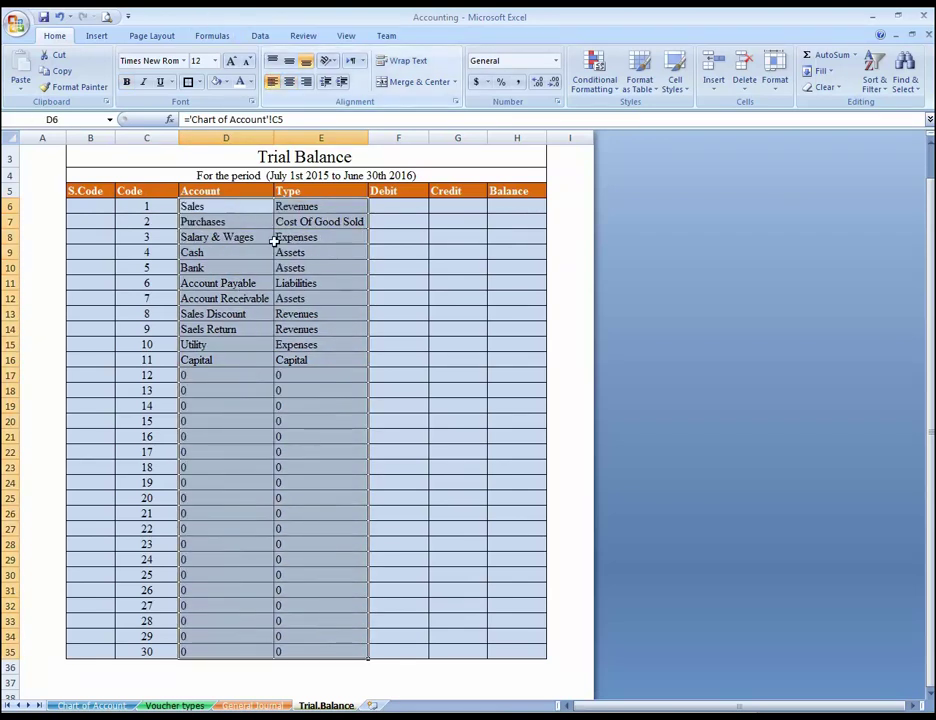
{"action": "left_click", "coordinate": [320, 295]}
{"action": "key", "text": "Up"}
{"action": "key", "text": "Up"}
{"action": "key", "text": "Up"}
{"action": "key", "text": "Up"}
{"action": "key", "text": "Up"}
{"action": "key", "text": "Up"}
{"action": "key", "text": "Up"}
{"action": "key", "text": "Up"}
{"action": "key", "text": "Down"}
{"action": "key", "text": "Down"}
{"action": "key", "text": "Down"}
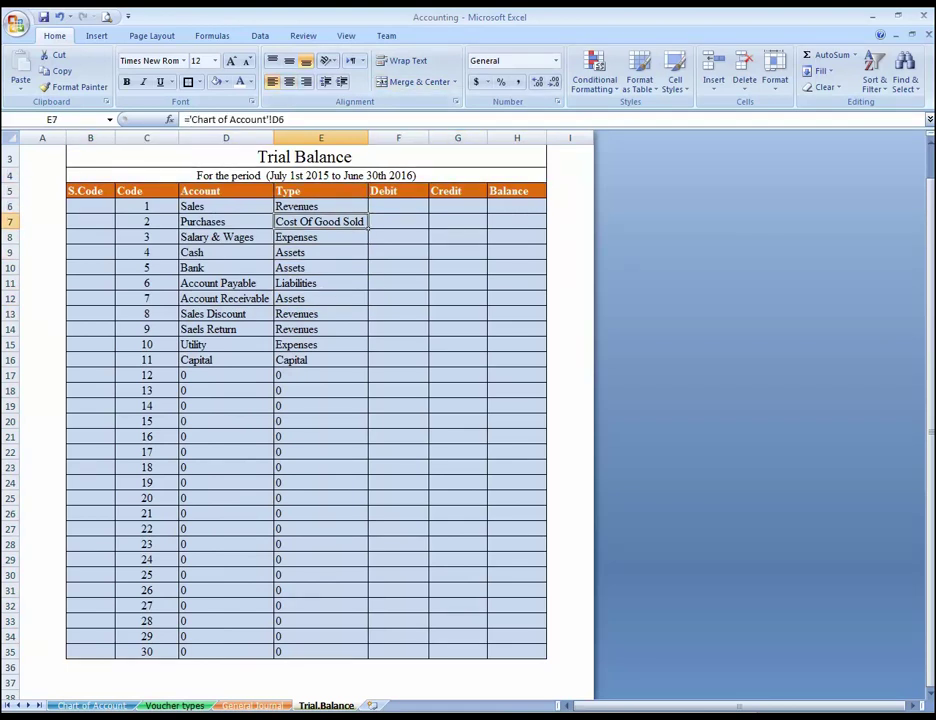
{"action": "key", "text": "Up"}
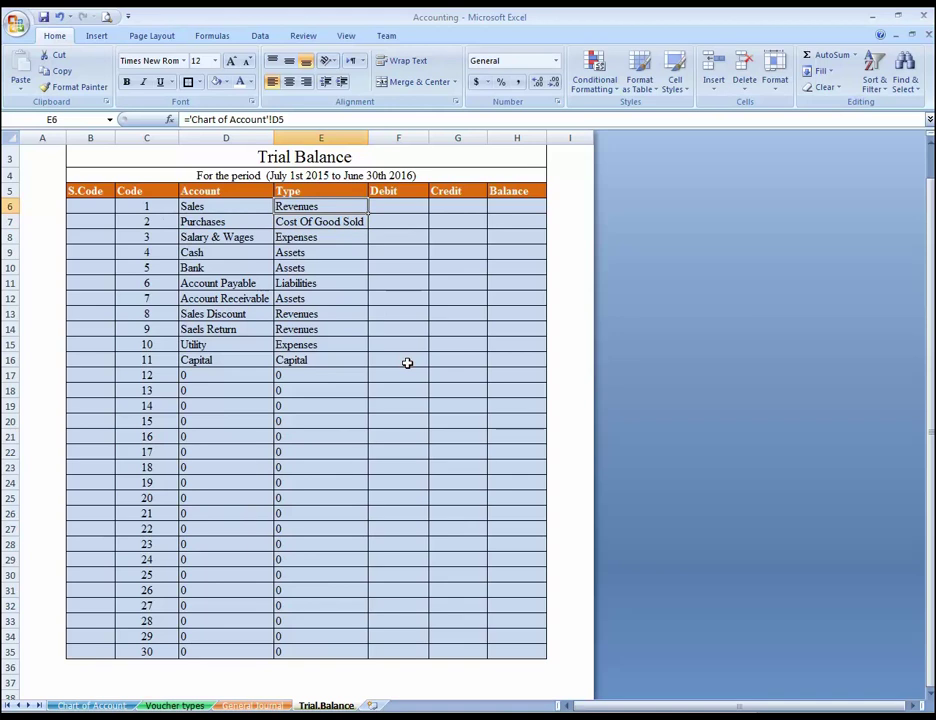
{"action": "key", "text": "Right"}
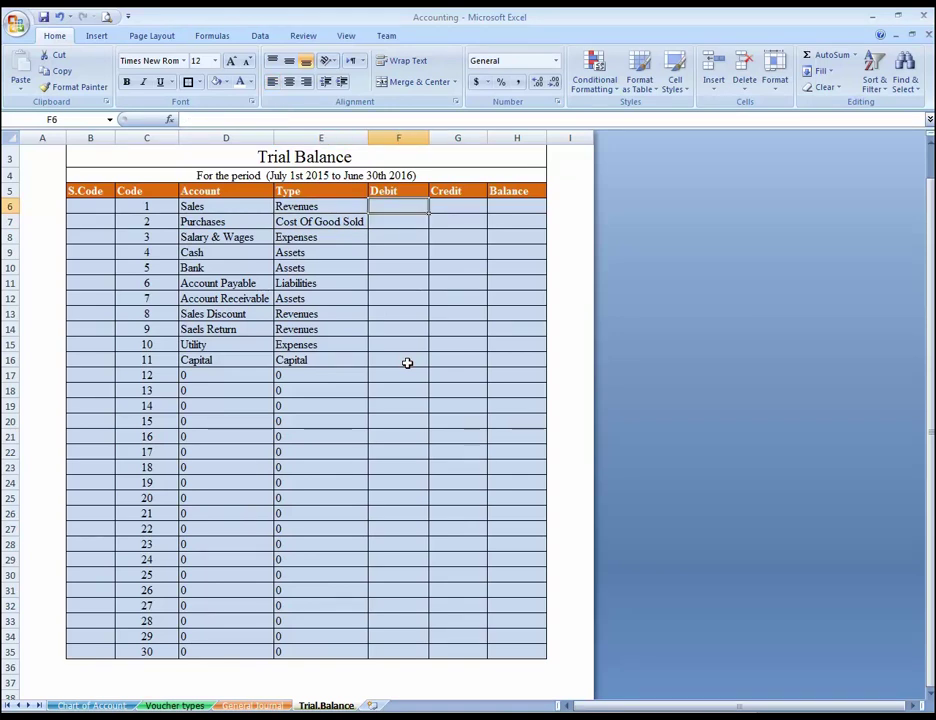
{"action": "key", "text": "Left"}
{"action": "key", "text": "Right"}
{"action": "type", "text": "=sum"}
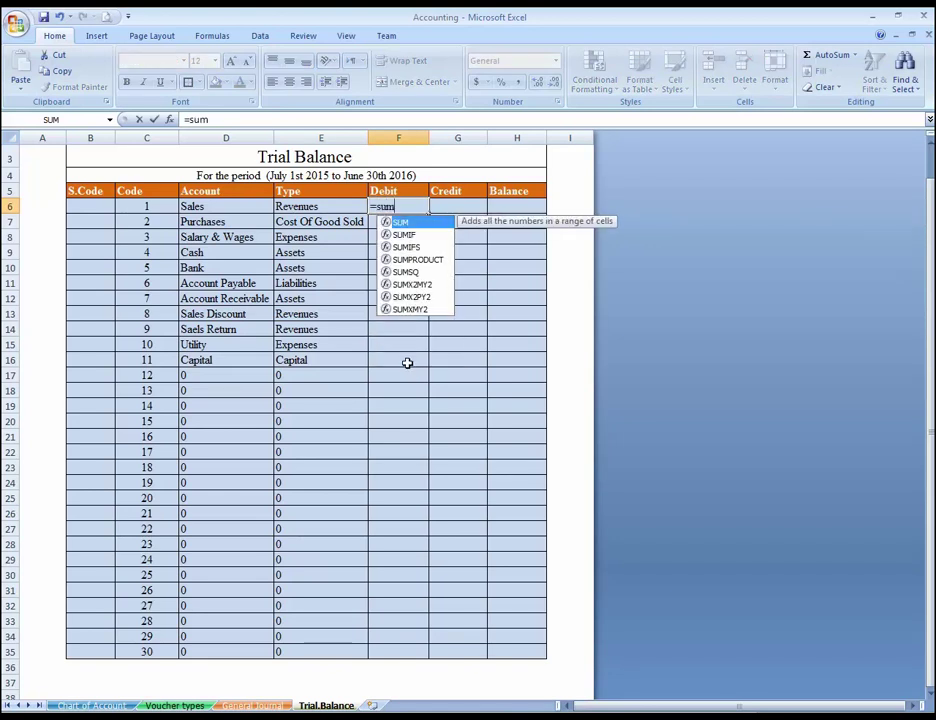
{"action": "type", "text": "if"}
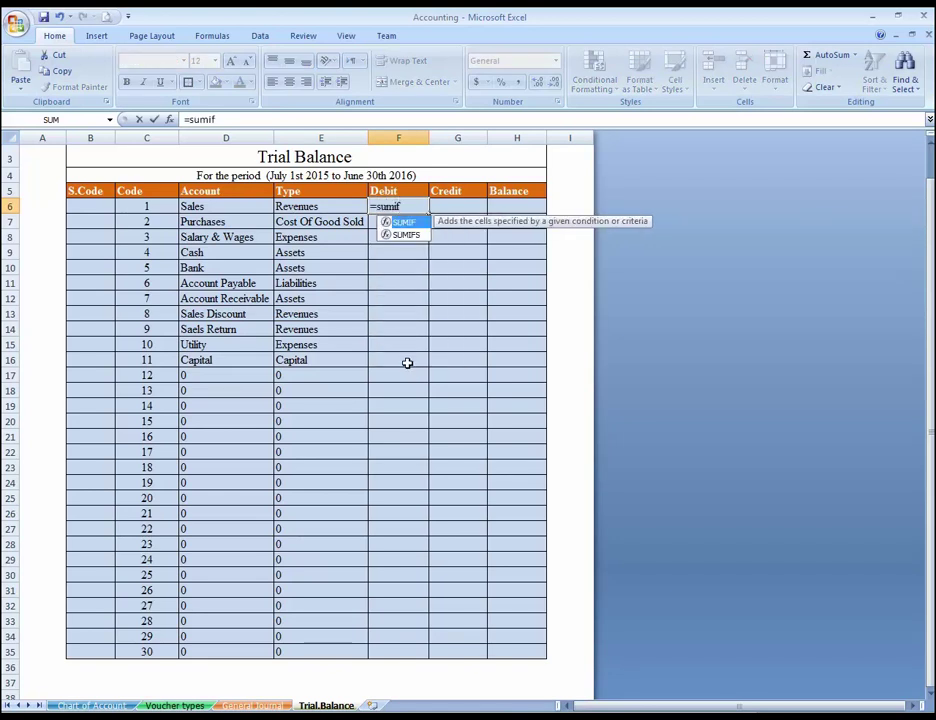
{"action": "type", "text": "("}
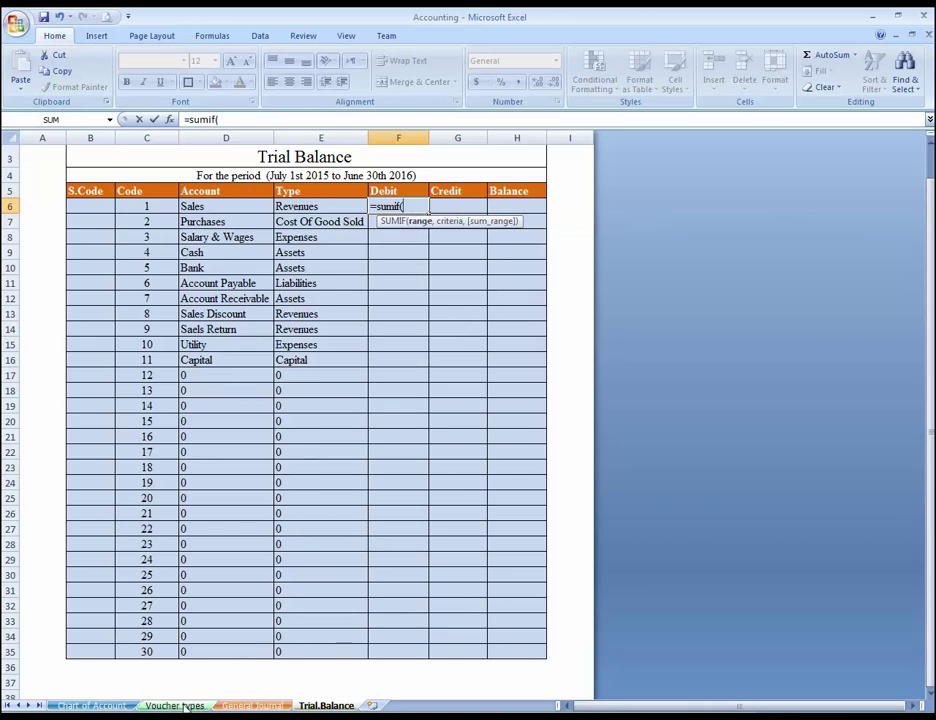
{"action": "left_click", "coordinate": [253, 706]}
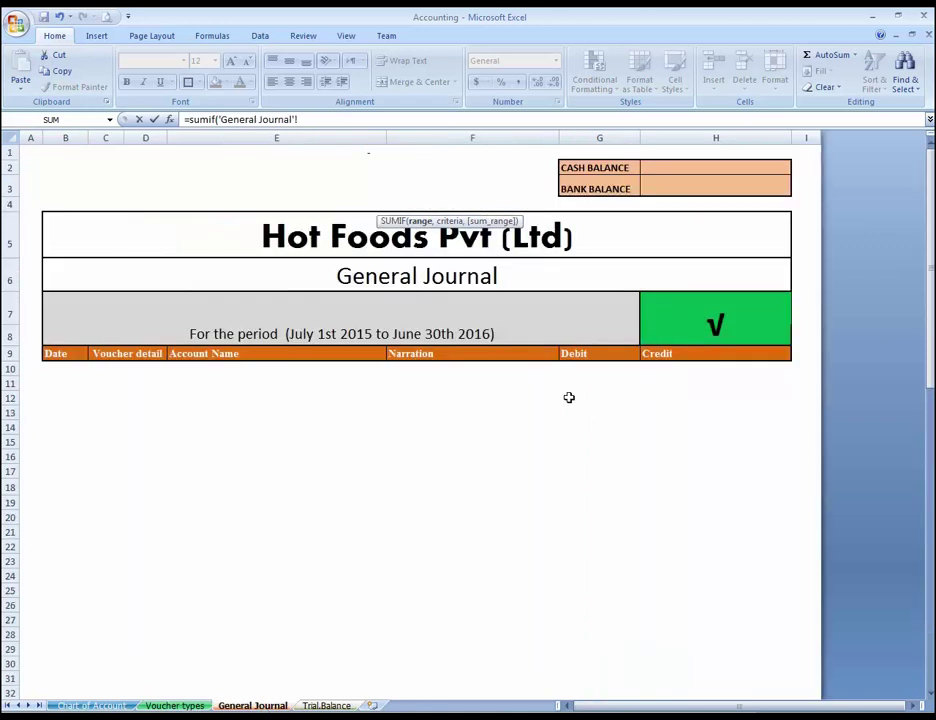
{"action": "left_click", "coordinate": [600, 377]}
{"action": "left_click", "coordinate": [595, 371]}
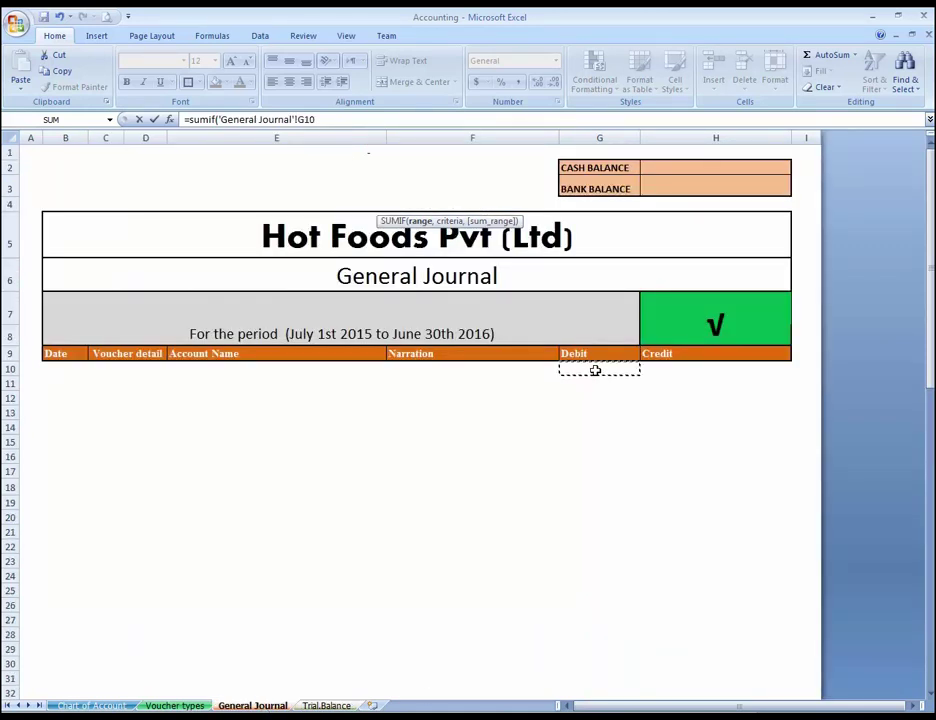
{"action": "key", "text": "ctrl+shift+Down"}
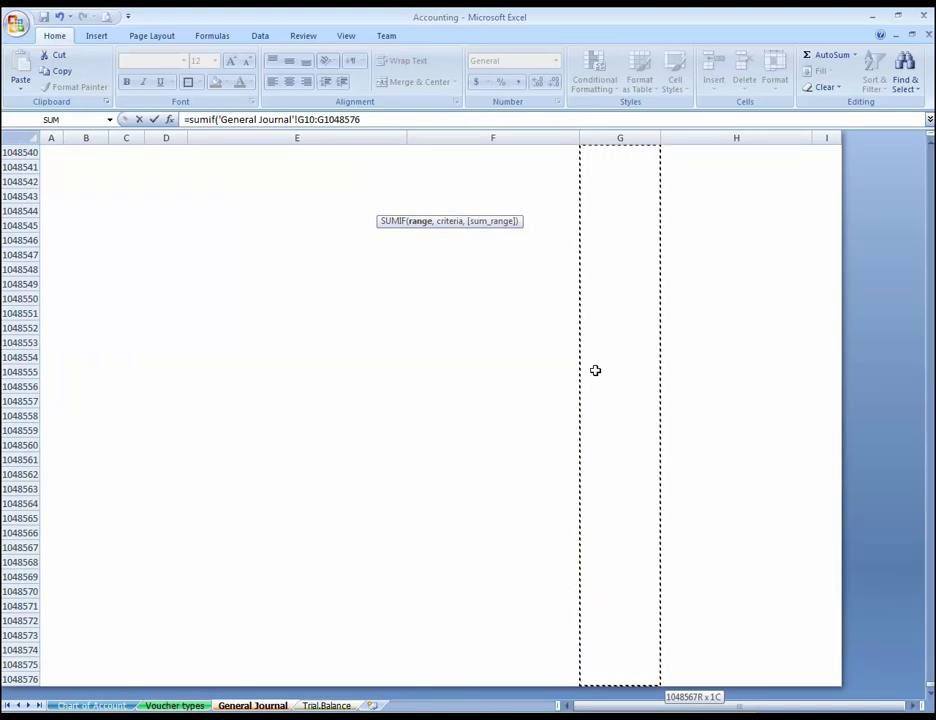
{"action": "key", "text": "F4"}
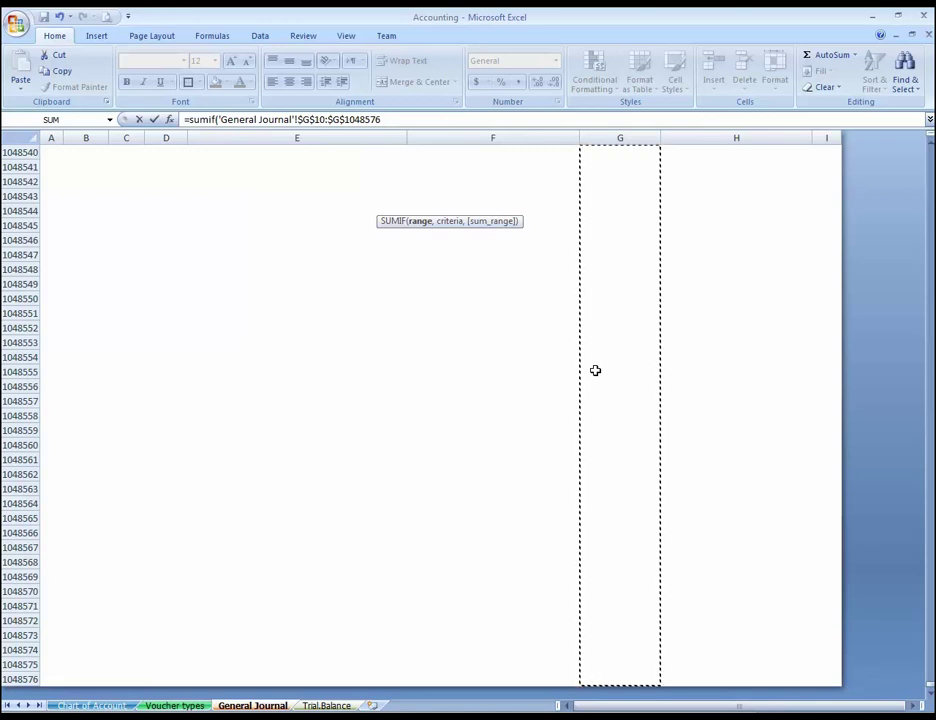
{"action": "key", "text": "Return"}
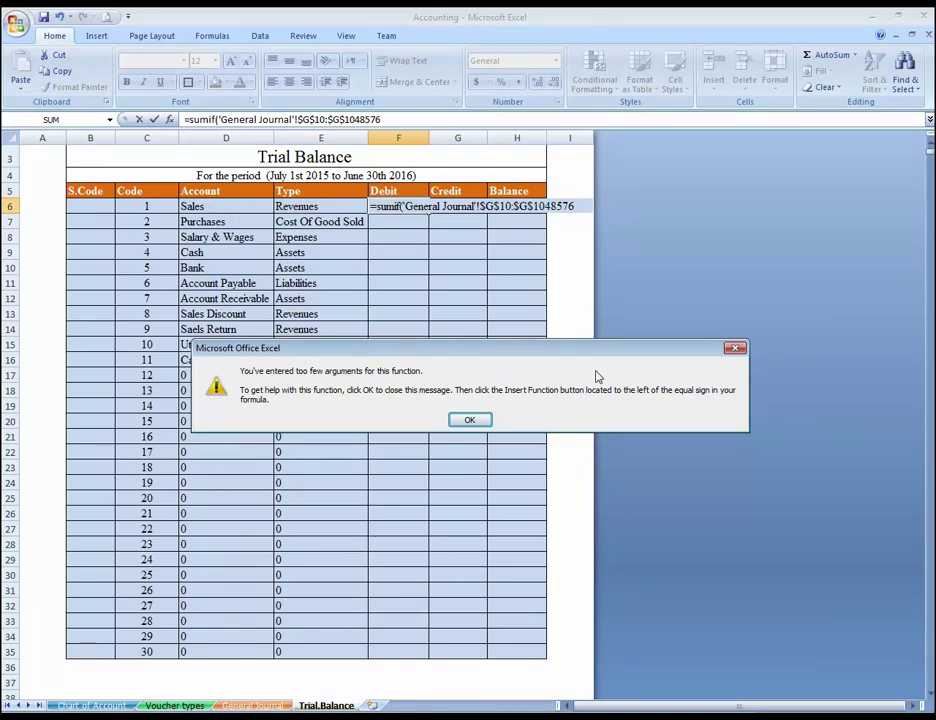
{"action": "key", "text": "Return"}
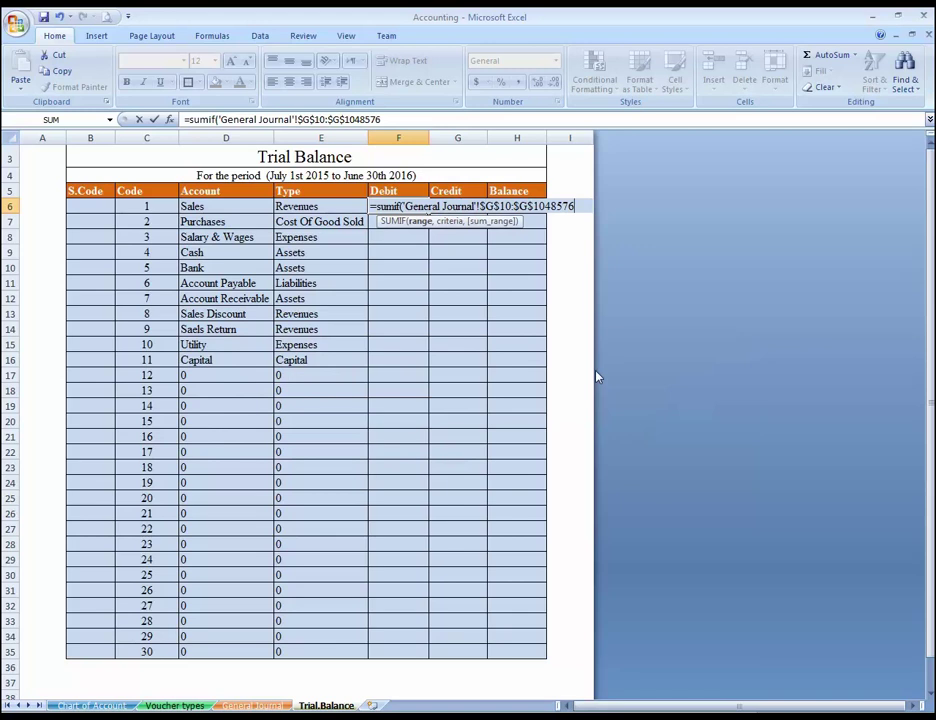
{"action": "type", "text": ","}
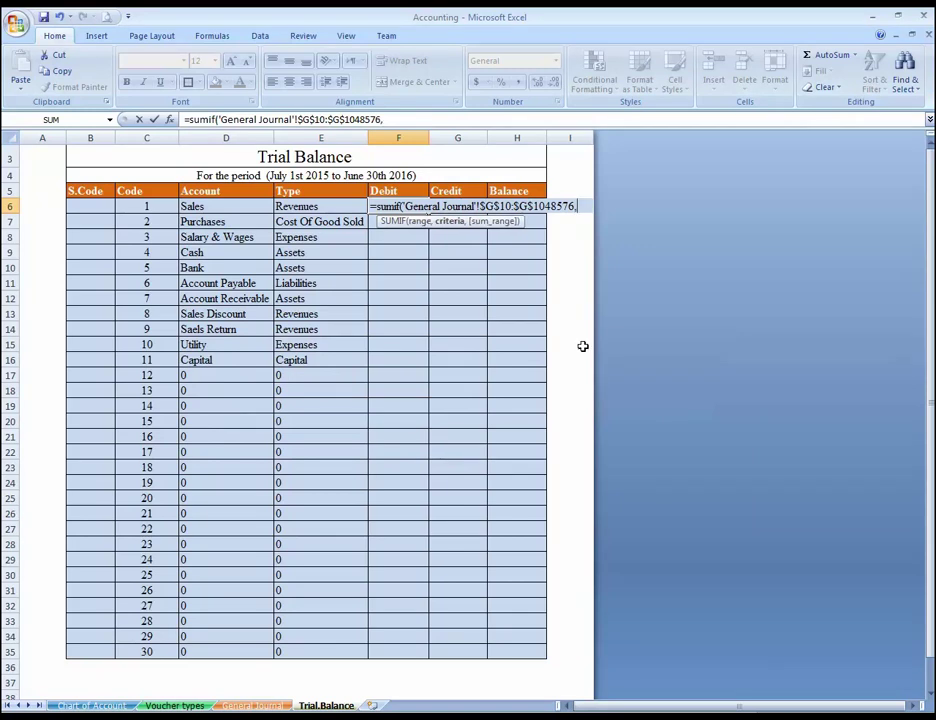
{"action": "left_click", "coordinate": [227, 207]}
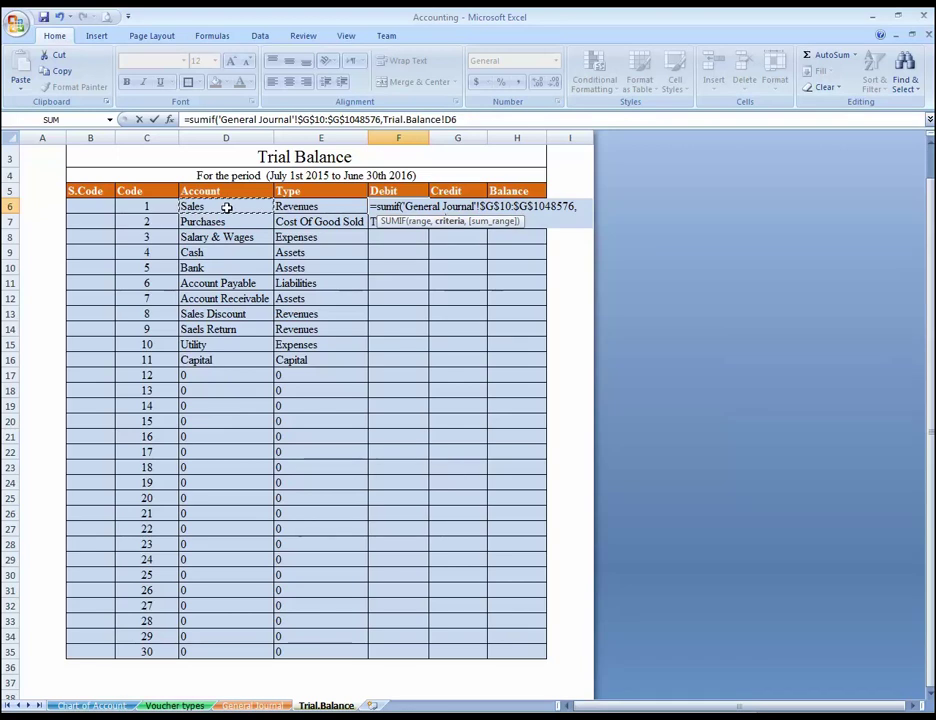
{"action": "type", "text": ","}
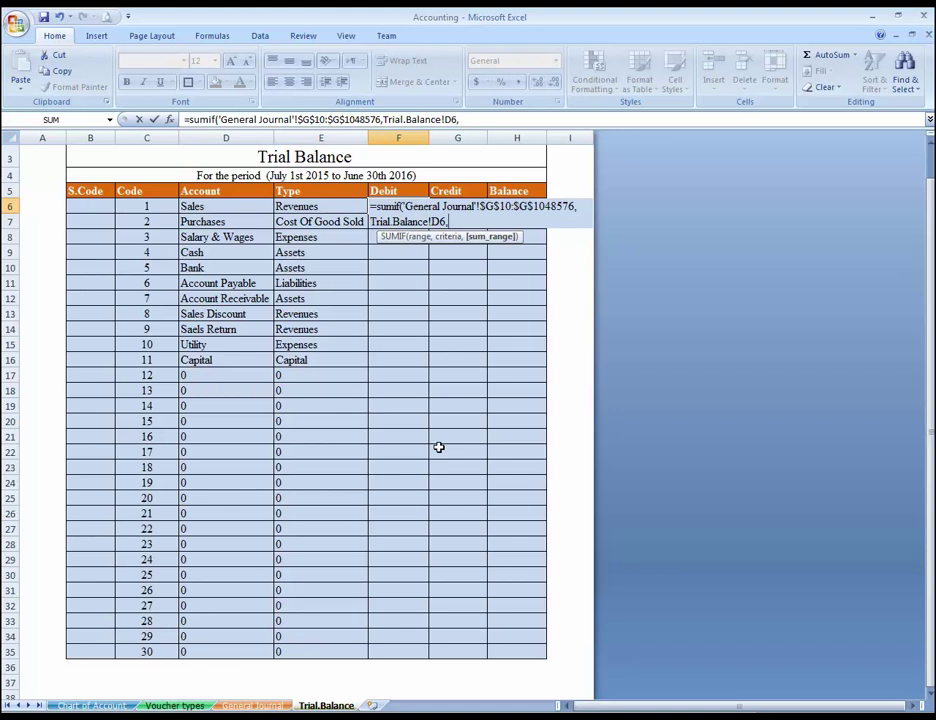
{"action": "key", "text": "BackSpace"}
{"action": "key", "text": "BackSpace"}
{"action": "key", "text": "BackSpace"}
{"action": "key", "text": "BackSpace"}
{"action": "key", "text": "BackSpace"}
{"action": "key", "text": "BackSpace"}
{"action": "key", "text": "BackSpace"}
{"action": "key", "text": "BackSpace"}
{"action": "key", "text": "BackSpace"}
{"action": "key", "text": "BackSpace"}
{"action": "key", "text": "BackSpace"}
{"action": "key", "text": "BackSpace"}
{"action": "key", "text": "BackSpace"}
{"action": "key", "text": "BackSpace"}
{"action": "key", "text": "BackSpace"}
{"action": "key", "text": "BackSpace"}
{"action": "key", "text": "BackSpace"}
{"action": "key", "text": "BackSpace"}
{"action": "key", "text": "BackSpace"}
{"action": "key", "text": "BackSpace"}
{"action": "key", "text": "BackSpace"}
{"action": "key", "text": "BackSpace"}
{"action": "key", "text": "BackSpace"}
{"action": "key", "text": "BackSpace"}
{"action": "key", "text": "BackSpace"}
{"action": "key", "text": "BackSpace"}
{"action": "key", "text": "BackSpace"}
{"action": "key", "text": "BackSpace"}
{"action": "key", "text": "BackSpace"}
{"action": "key", "text": "BackSpace"}
{"action": "key", "text": "BackSpace"}
{"action": "key", "text": "BackSpace"}
{"action": "key", "text": "BackSpace"}
{"action": "key", "text": "BackSpace"}
{"action": "key", "text": "BackSpace"}
{"action": "key", "text": "BackSpace"}
{"action": "key", "text": "BackSpace"}
{"action": "key", "text": "BackSpace"}
{"action": "key", "text": "BackSpace"}
{"action": "key", "text": "BackSpace"}
{"action": "key", "text": "BackSpace"}
{"action": "key", "text": "BackSpace"}
{"action": "key", "text": "BackSpace"}
{"action": "key", "text": "BackSpace"}
{"action": "key", "text": "BackSpace"}
{"action": "key", "text": "BackSpace"}
{"action": "key", "text": "BackSpace"}
{"action": "key", "text": "BackSpace"}
{"action": "key", "text": "ctrl+Return"}
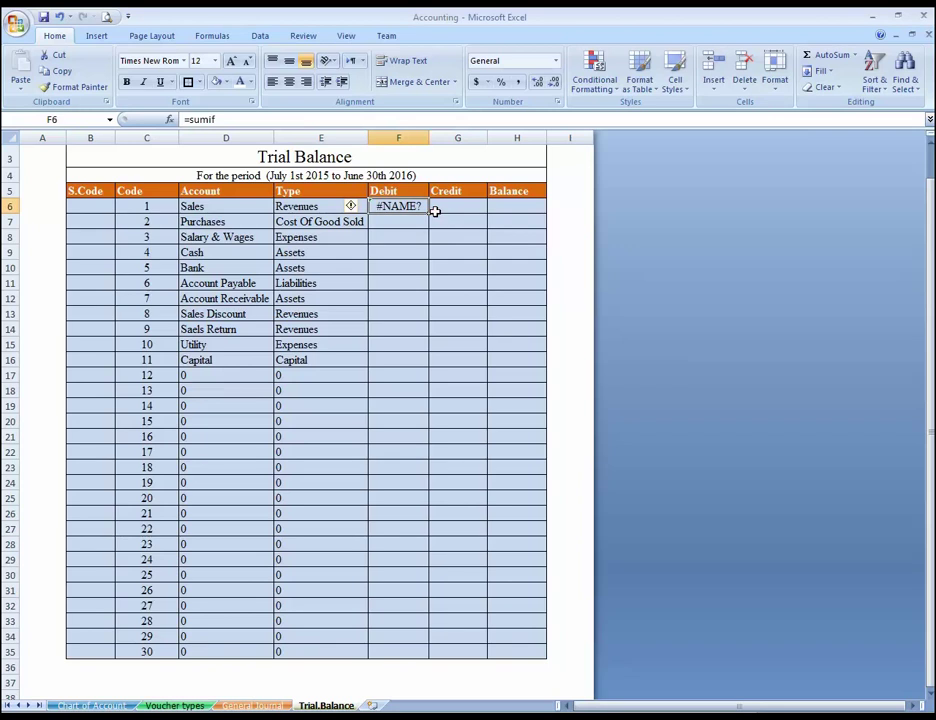
Start a SUMIF formula in Debit cell F6 with the General Journal's Account Name column, $E$10:$E$1048576, as its absolute range.
{"action": "type", "text": "=sum"}
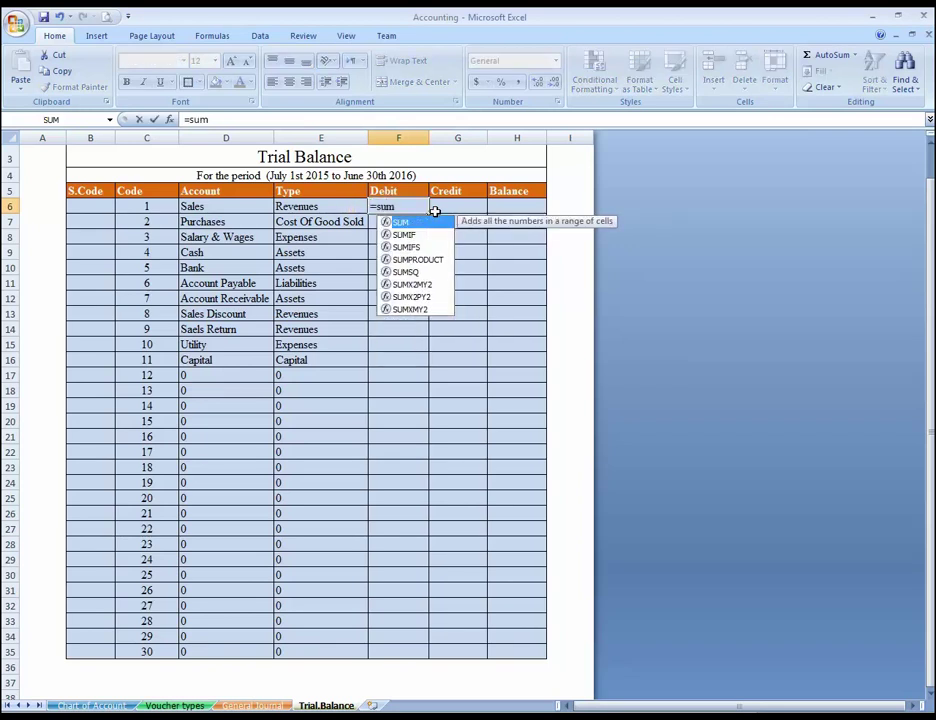
{"action": "type", "text": "if("}
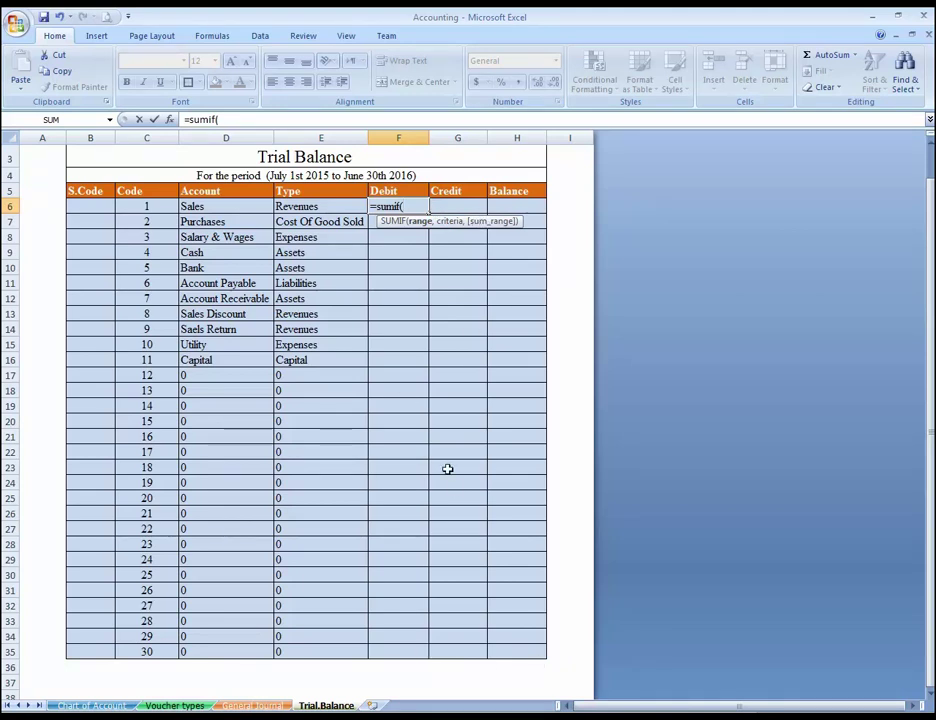
{"action": "left_click", "coordinate": [253, 705]}
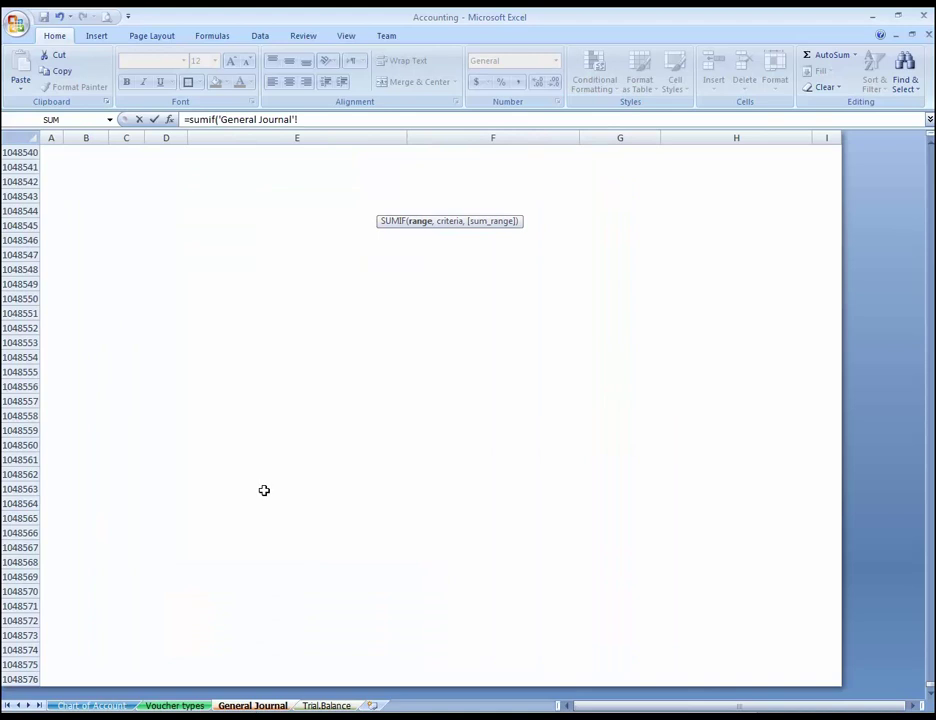
{"action": "left_click", "coordinate": [328, 474]}
{"action": "key", "text": "ctrl+Up"}
{"action": "key", "text": "Down"}
{"action": "key", "text": "Down"}
{"action": "key", "text": "Down"}
{"action": "key", "text": "Down"}
{"action": "key", "text": "Down"}
{"action": "key", "text": "Down"}
{"action": "key", "text": "Down"}
{"action": "key", "text": "Down"}
{"action": "key", "text": "Down"}
{"action": "key", "text": "Down"}
{"action": "key", "text": "Down"}
{"action": "key", "text": "Down"}
{"action": "key", "text": "Down"}
{"action": "key", "text": "Down"}
{"action": "key", "text": "Up"}
{"action": "key", "text": "Up"}
{"action": "key", "text": "Up"}
{"action": "key", "text": "Up"}
{"action": "key", "text": "Up"}
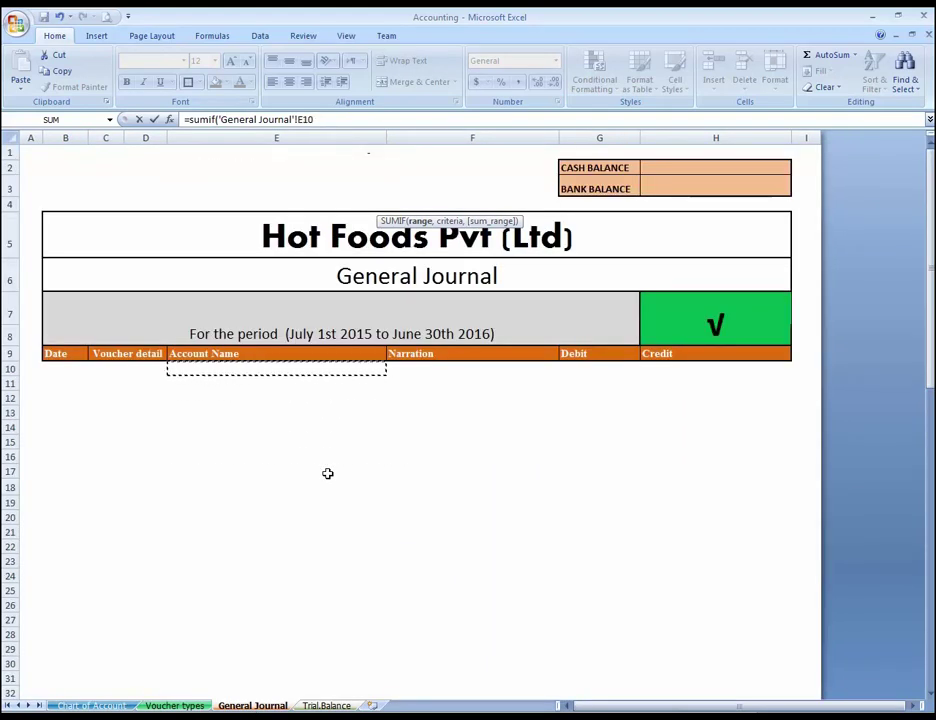
{"action": "key", "text": "Down"}
{"action": "key", "text": "Up"}
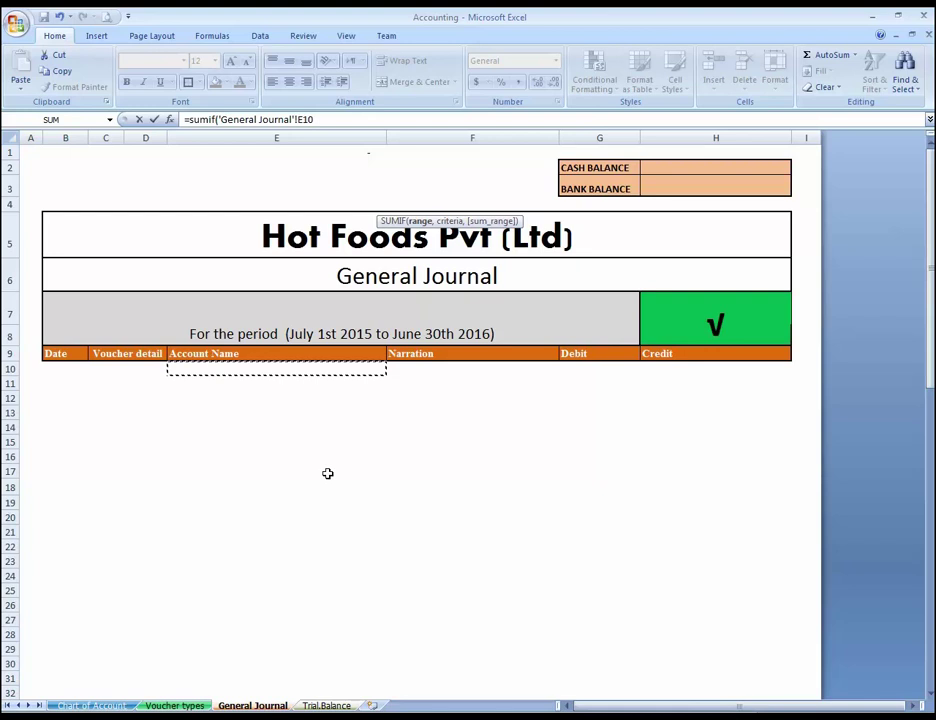
{"action": "key", "text": "ctrl+shift+Down"}
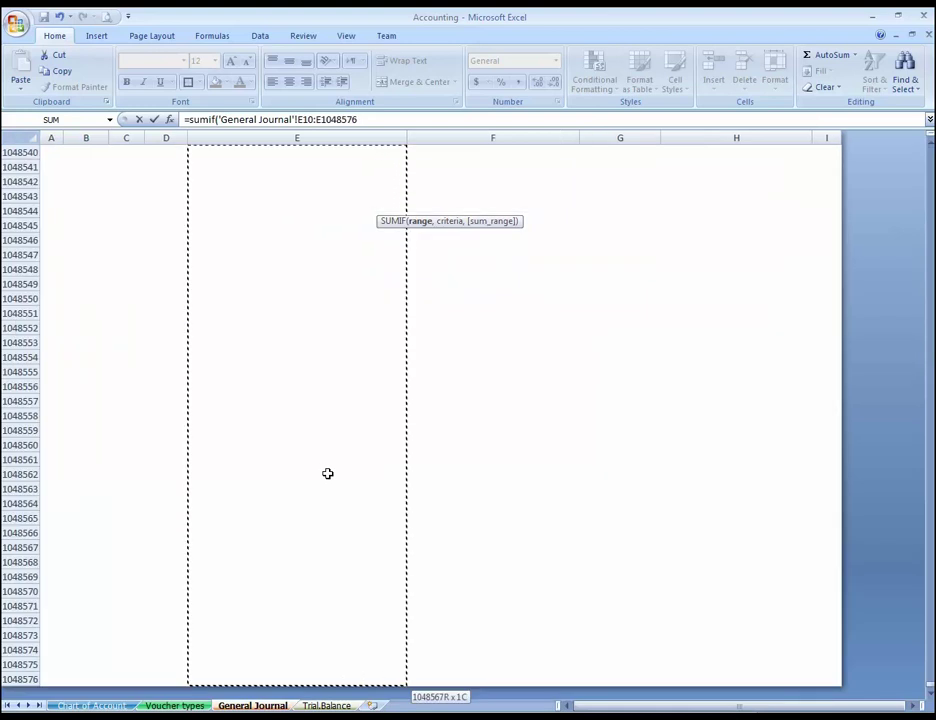
{"action": "key", "text": "F4"}
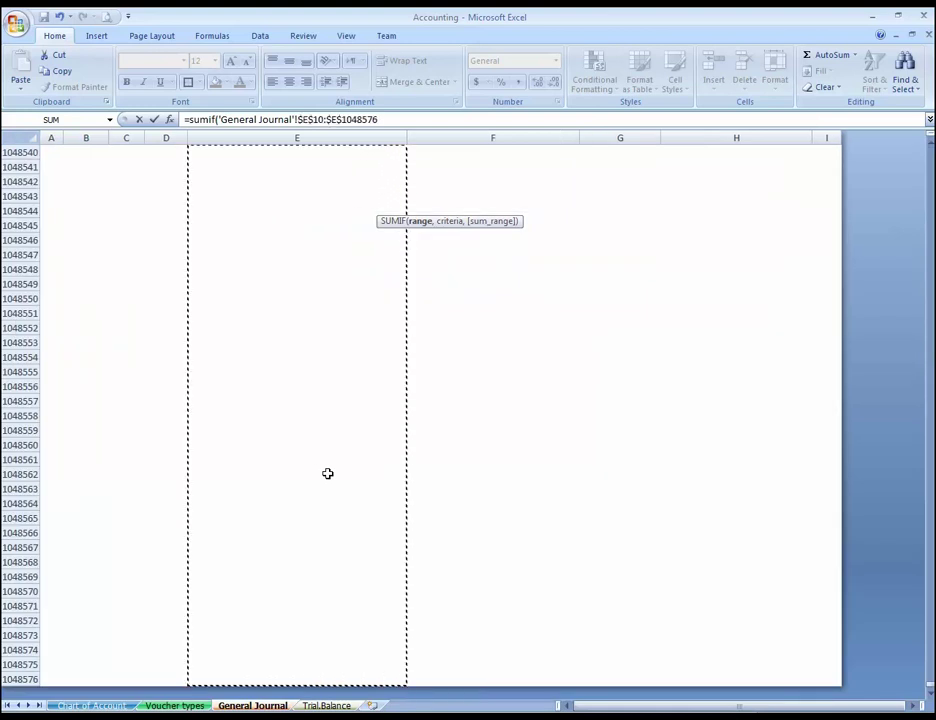
{"action": "type", "text": ","}
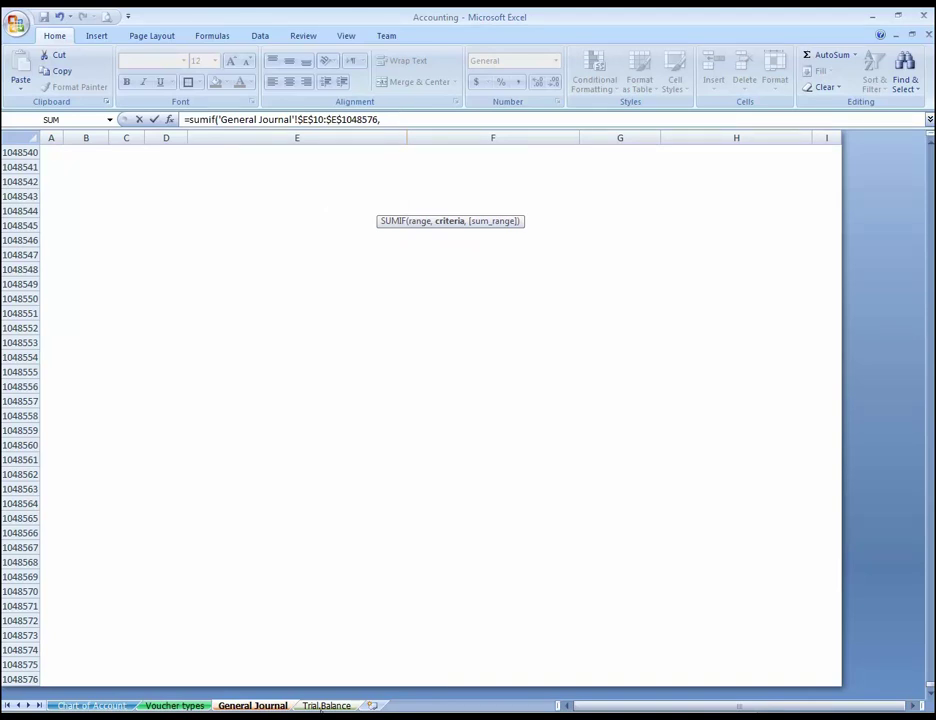
Complete the F6 formula with account cell D6 as the criterion and the General Journal's Debit column, $G$10:$G$1048576, as the absolute sum range.
{"action": "left_click", "coordinate": [322, 705]}
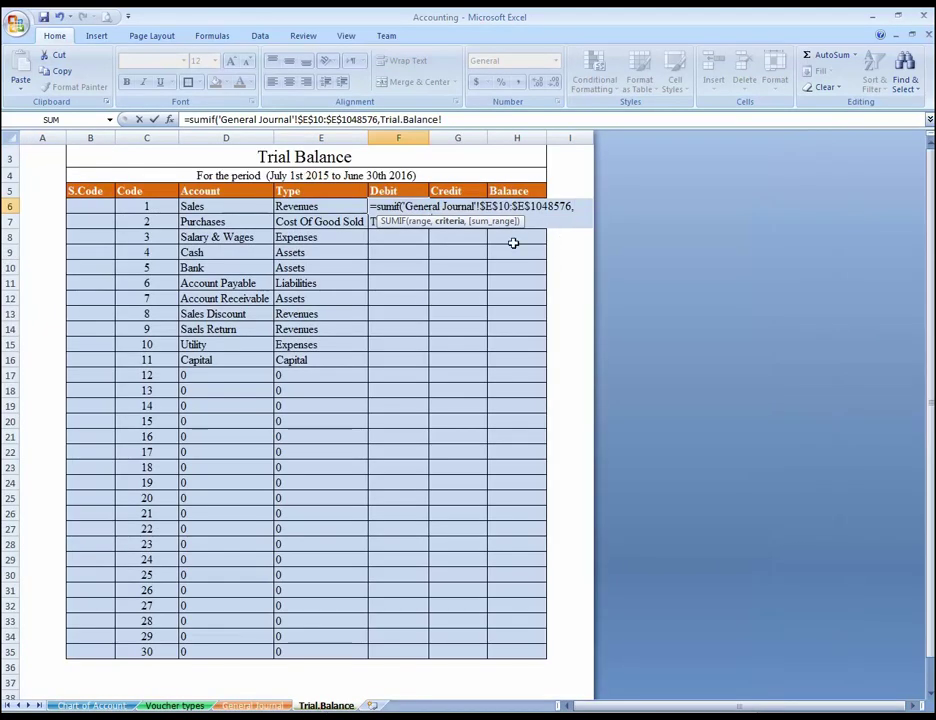
{"action": "left_click", "coordinate": [215, 207]}
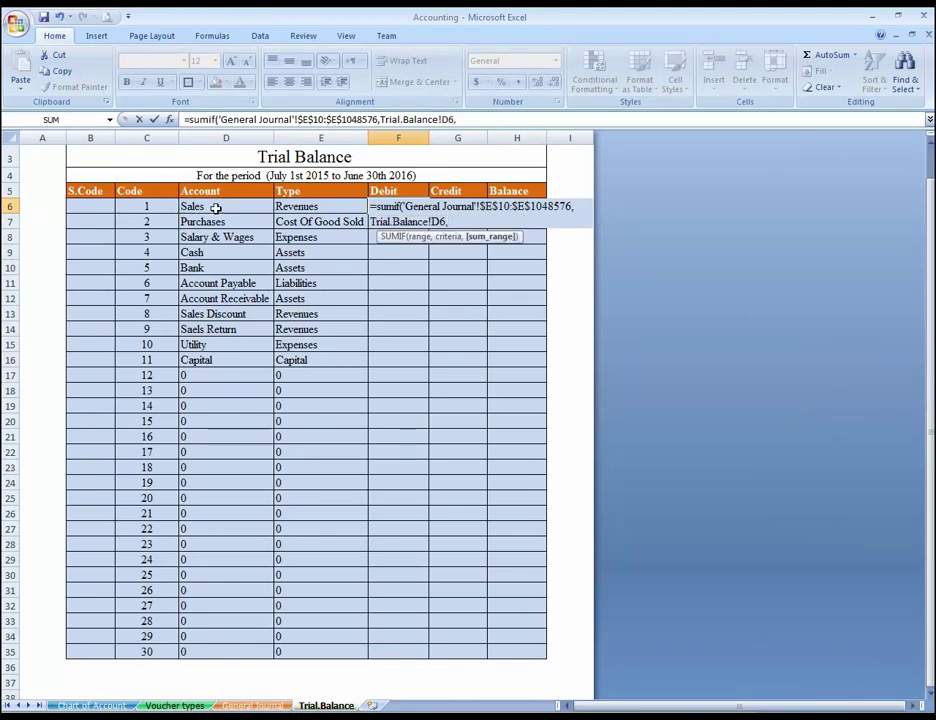
{"action": "left_click", "coordinate": [257, 706]}
{"action": "left_click", "coordinate": [640, 271]}
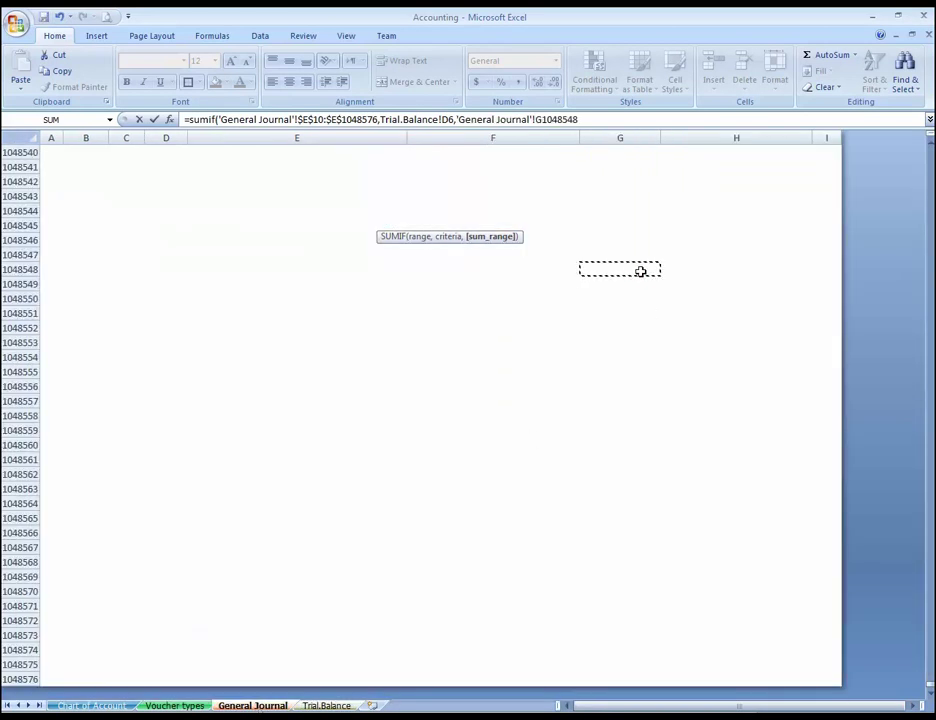
{"action": "key", "text": "ctrl+Up"}
{"action": "key", "text": "Up"}
{"action": "key", "text": "Up"}
{"action": "key", "text": "Up"}
{"action": "key", "text": "Up"}
{"action": "key", "text": "Up"}
{"action": "key", "text": "Down"}
{"action": "key", "text": "Down"}
{"action": "key", "text": "Down"}
{"action": "key", "text": "Down"}
{"action": "key", "text": "Down"}
{"action": "key", "text": "Down"}
{"action": "key", "text": "Down"}
{"action": "key", "text": "Up"}
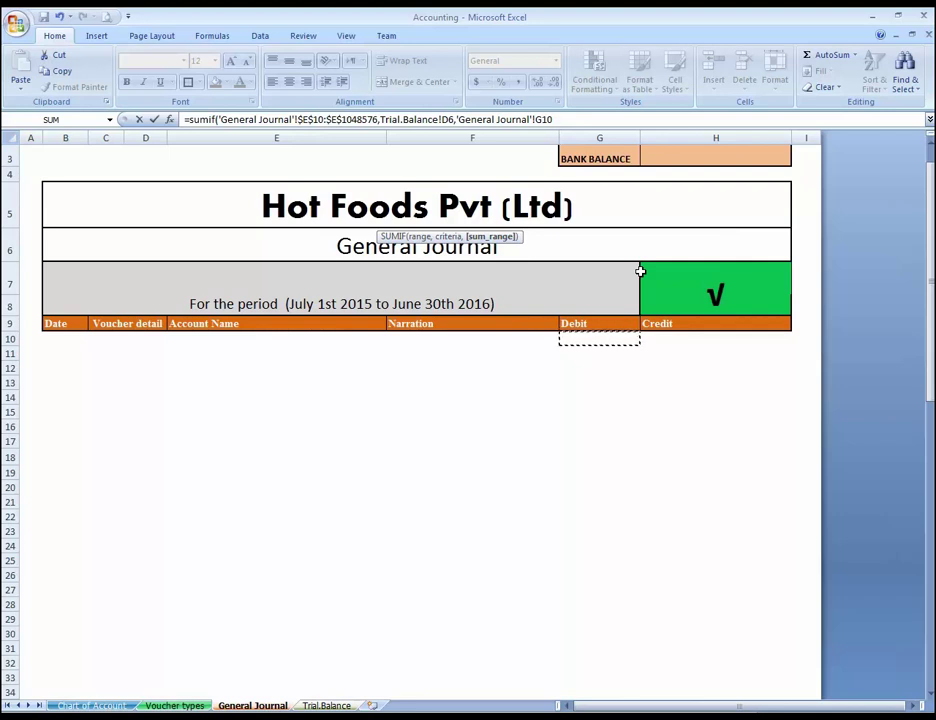
{"action": "key", "text": "ctrl+shift+Down"}
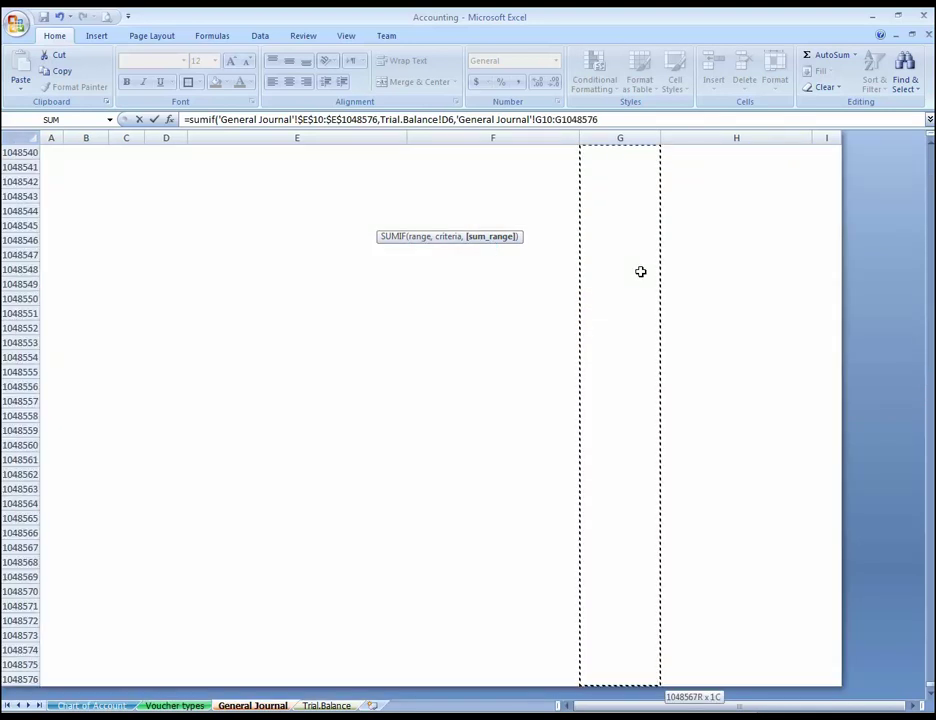
{"action": "key", "text": "F4"}
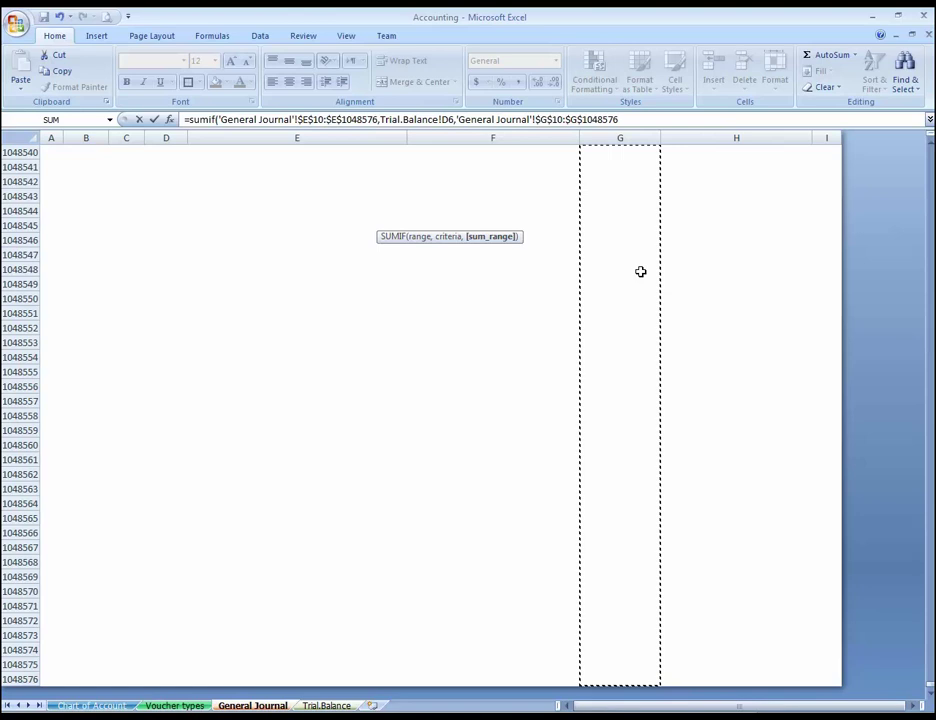
{"action": "key", "text": "Return"}
{"action": "key", "text": "Up"}
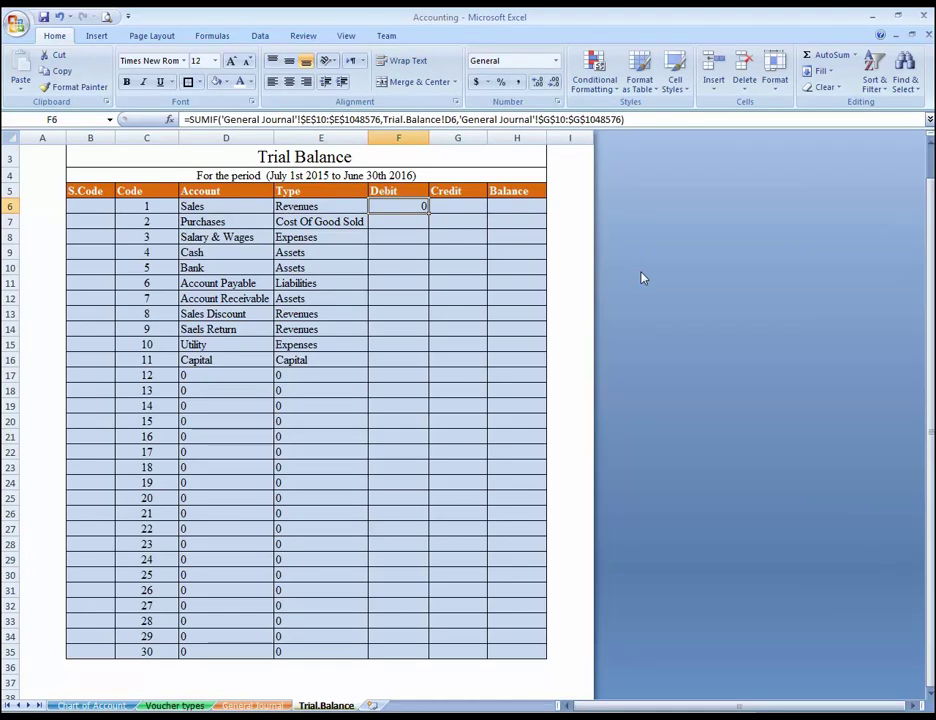
Start a SUMIF formula in Credit cell G6 with General Journal range $E$10:$E$1048576 as its absolute range.
{"action": "key", "text": "Right"}
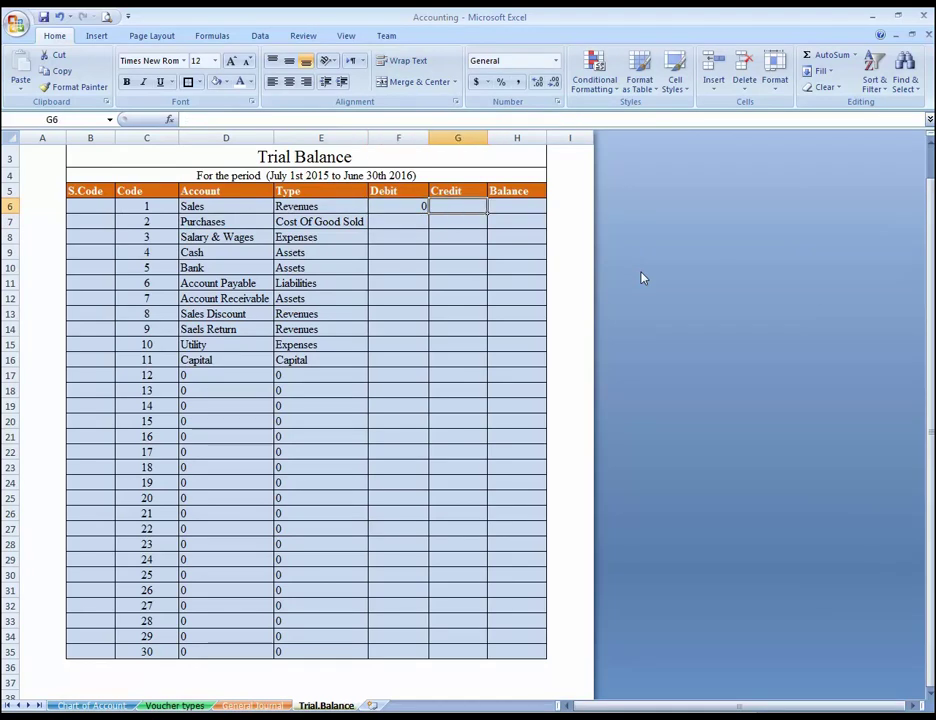
{"action": "type", "text": "=su"}
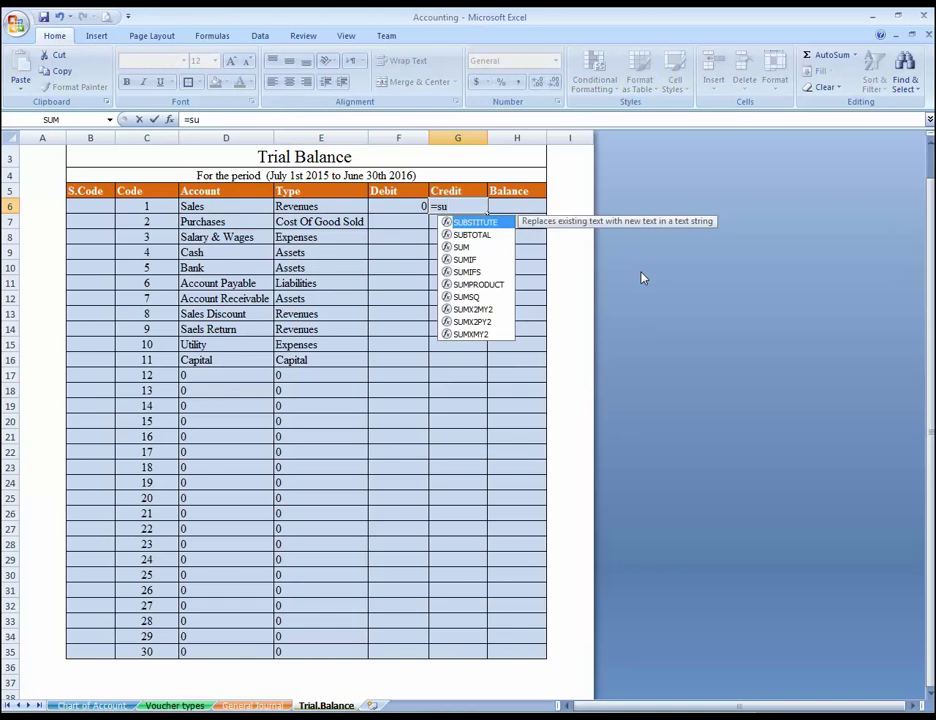
{"action": "type", "text": "mif("}
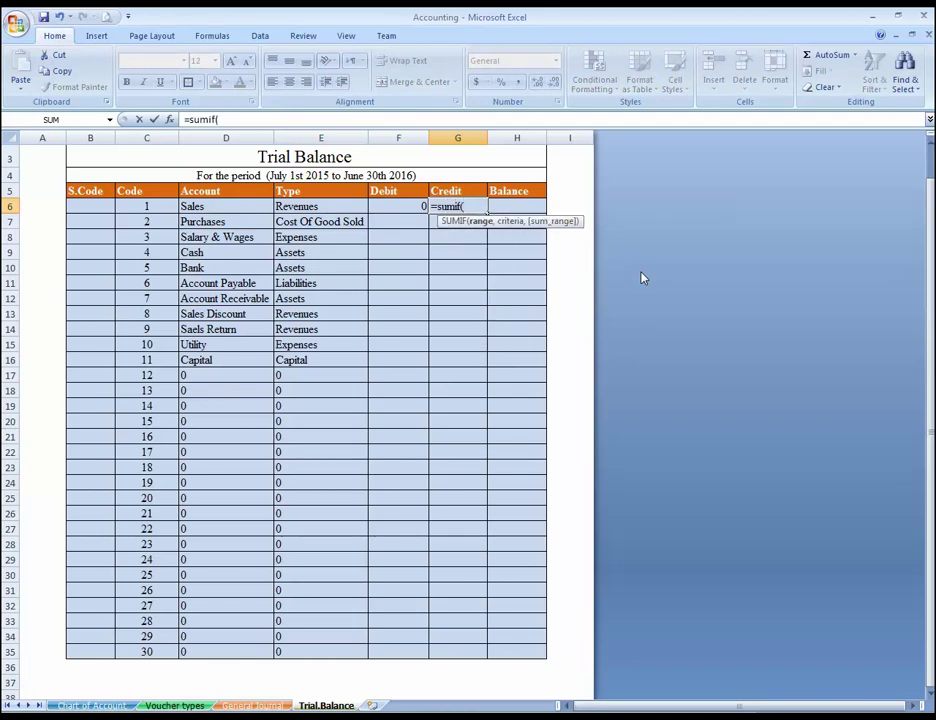
{"action": "left_click", "coordinate": [252, 706]}
{"action": "left_click", "coordinate": [279, 340]}
{"action": "key", "text": "ctrl+Up"}
{"action": "key", "text": "Up"}
{"action": "key", "text": "Up"}
{"action": "key", "text": "Up"}
{"action": "key", "text": "Up"}
{"action": "key", "text": "Up"}
{"action": "key", "text": "Up"}
{"action": "key", "text": "Up"}
{"action": "key", "text": "Down"}
{"action": "key", "text": "Down"}
{"action": "key", "text": "Down"}
{"action": "key", "text": "Down"}
{"action": "key", "text": "Down"}
{"action": "key", "text": "Down"}
{"action": "key", "text": "Down"}
{"action": "key", "text": "Down"}
{"action": "key", "text": "Down"}
{"action": "key", "text": "Down"}
{"action": "key", "text": "Down"}
{"action": "key", "text": "Down"}
{"action": "key", "text": "Up"}
{"action": "key", "text": "Up"}
{"action": "key", "text": "Up"}
{"action": "key", "text": "Up"}
{"action": "key", "text": "Up"}
{"action": "key", "text": "Down"}
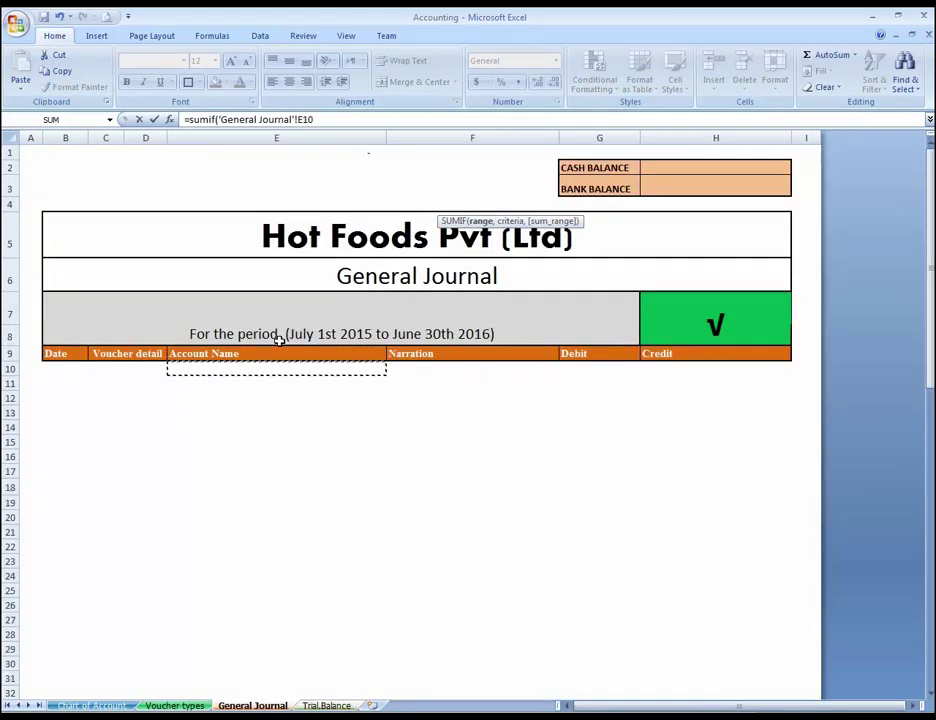
{"action": "key", "text": "ctrl+shift+Down"}
{"action": "key", "text": "F4"}
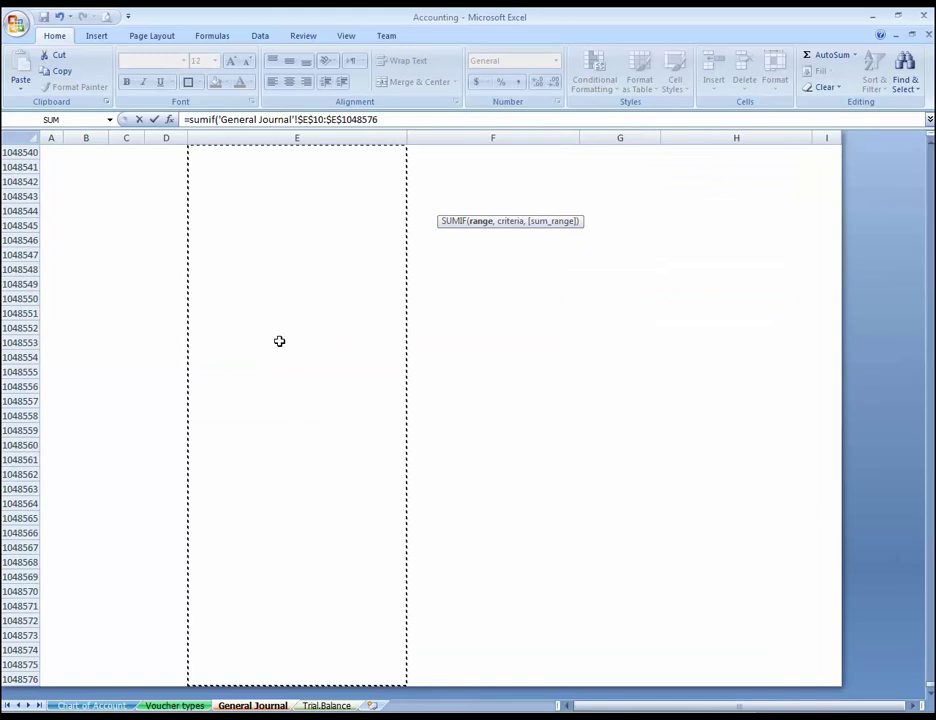
{"action": "type", "text": ","}
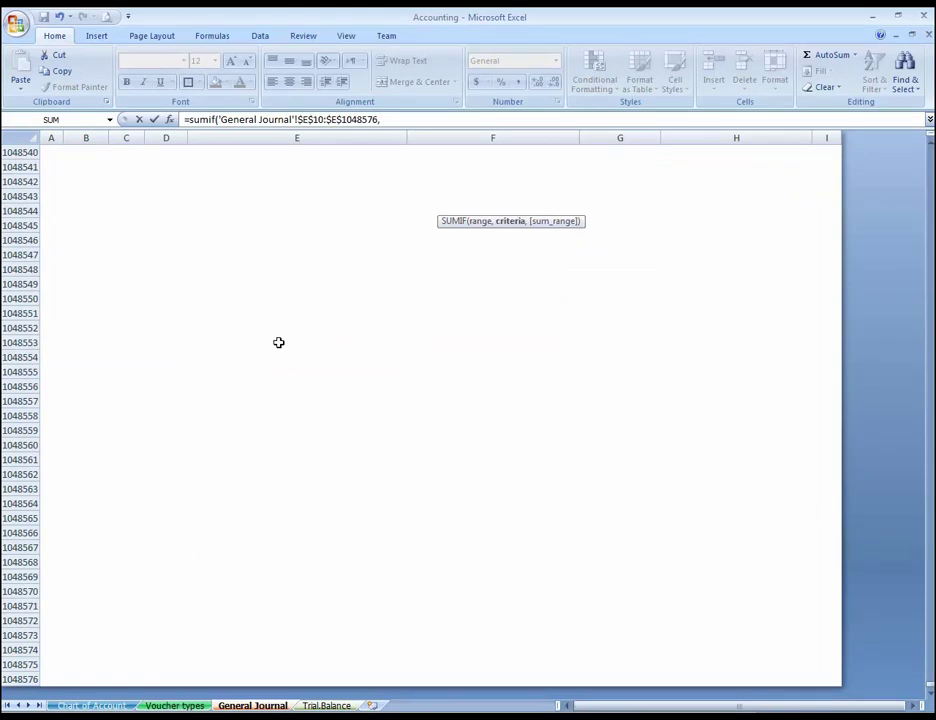
Complete the G6 formula with account cell D6 as the criterion and the General Journal's Credit column, $H$10:$H$1048576, as the absolute sum range.
{"action": "left_click", "coordinate": [326, 706]}
{"action": "left_click", "coordinate": [240, 209]}
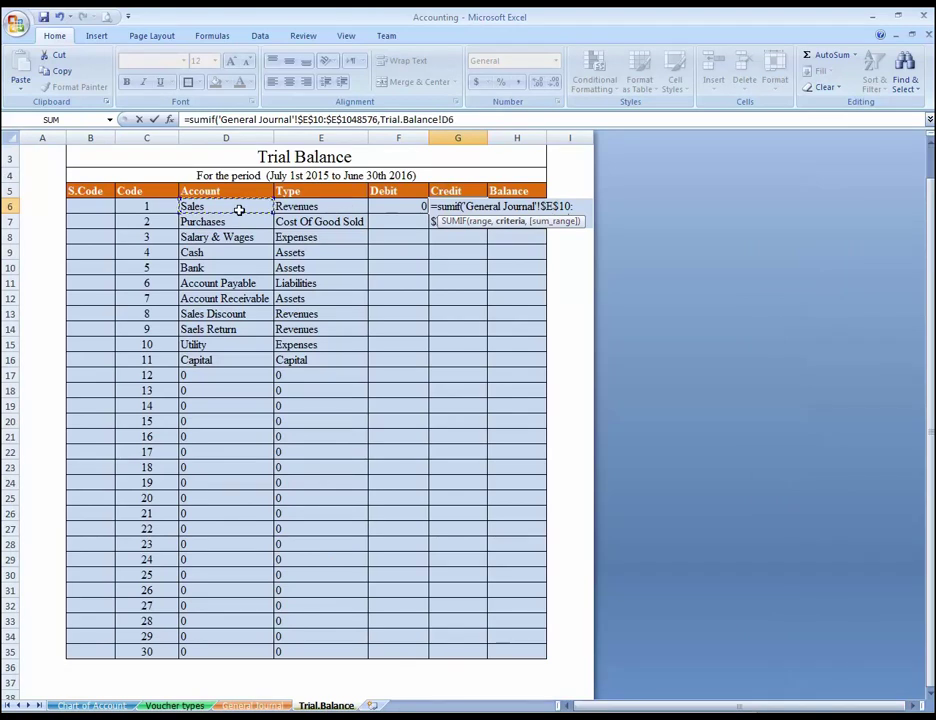
{"action": "type", "text": ","}
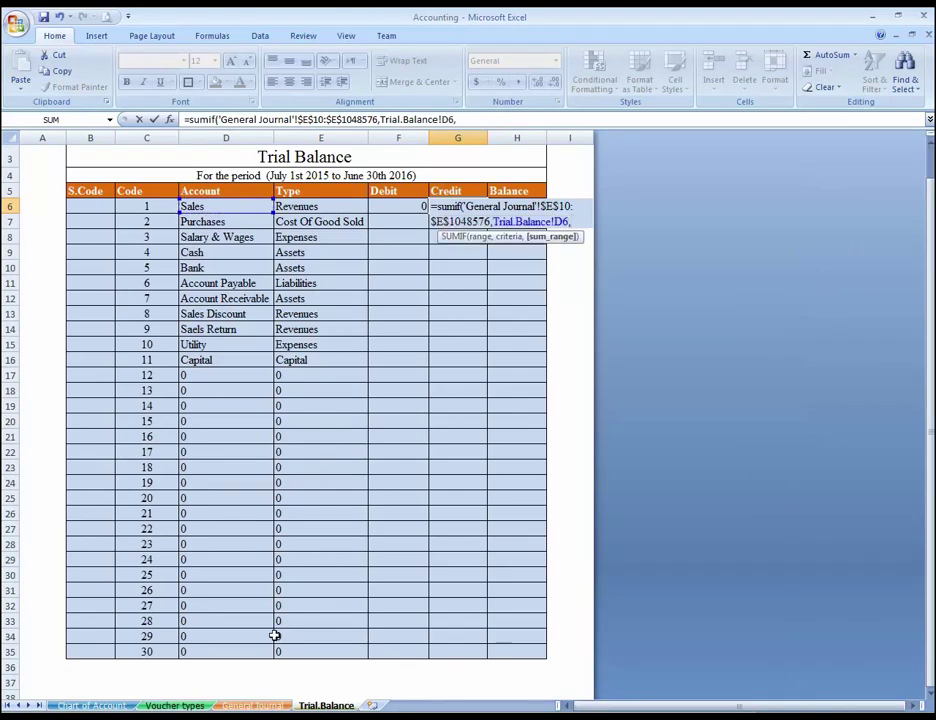
{"action": "left_click", "coordinate": [253, 706]}
{"action": "left_click", "coordinate": [648, 503]}
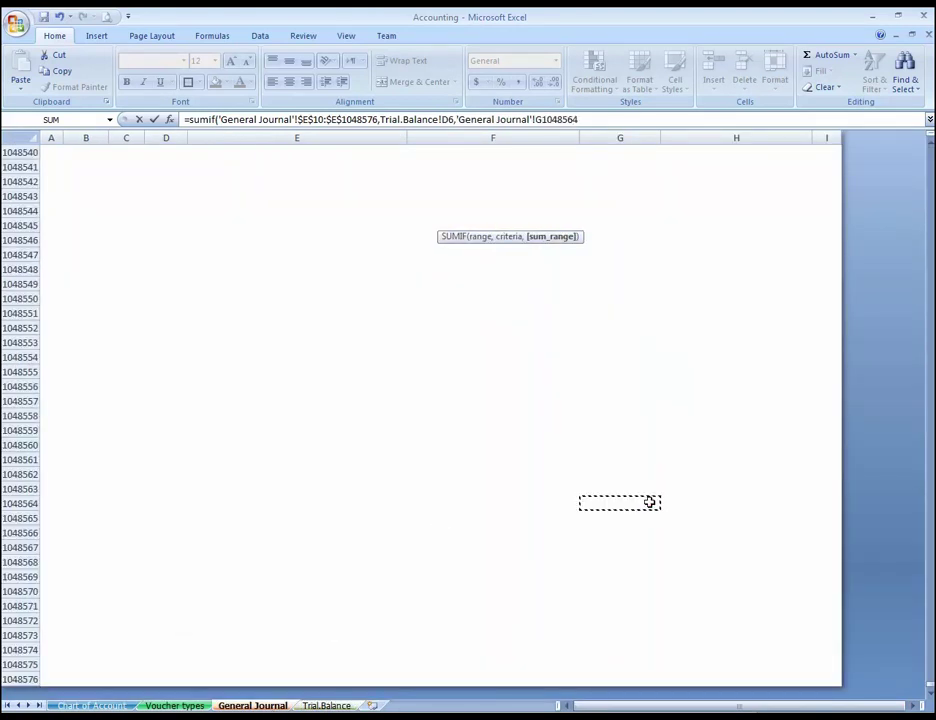
{"action": "key", "text": "ctrl+Up"}
{"action": "key", "text": "Down"}
{"action": "key", "text": "Right"}
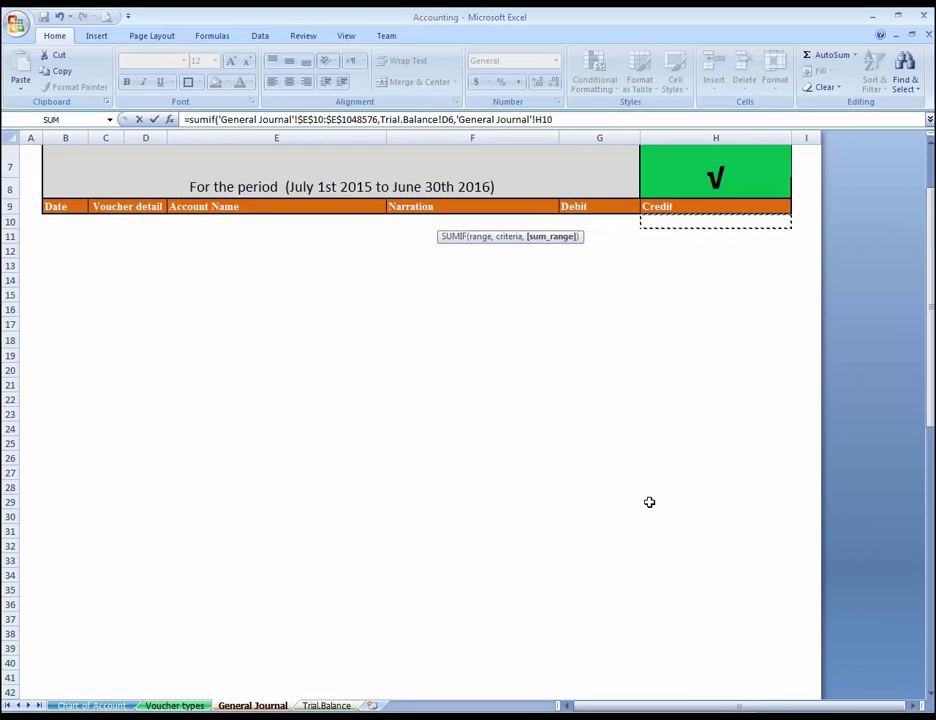
{"action": "key", "text": "ctrl+shift+Down"}
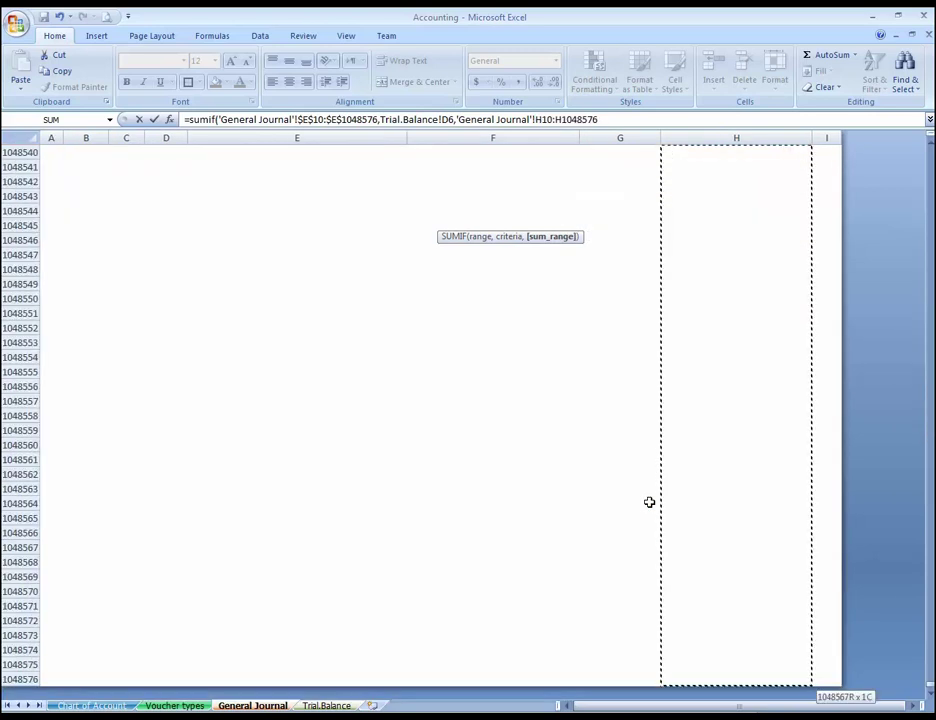
{"action": "key", "text": "F4"}
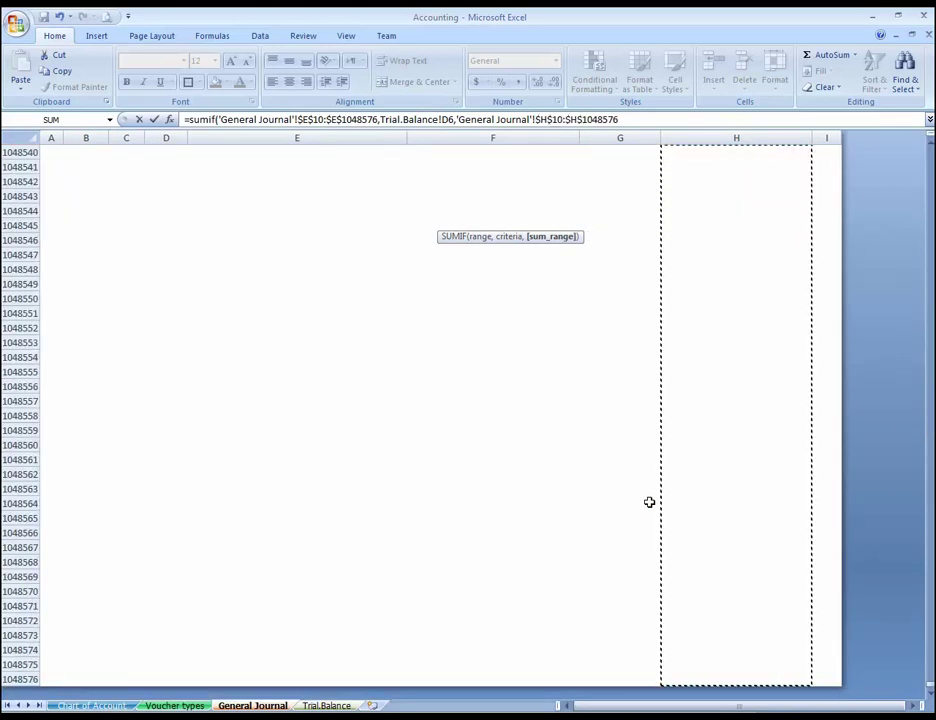
{"action": "key", "text": "Return"}
Compare the SUMIF formulas in Debit cell F6 and Credit cell G6, checking their ranges and criterion.
{"action": "key", "text": "Up"}
{"action": "key", "text": "Left"}
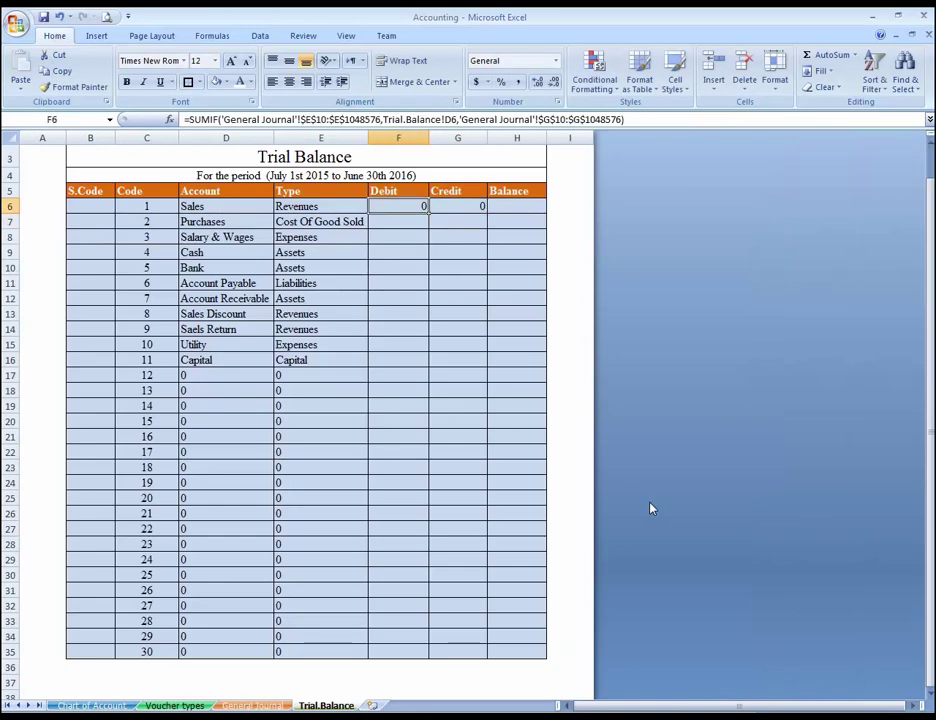
{"action": "key", "text": "Right"}
{"action": "key", "text": "Left"}
{"action": "key", "text": "Right"}
{"action": "key", "text": "Left"}
{"action": "key", "text": "F2"}
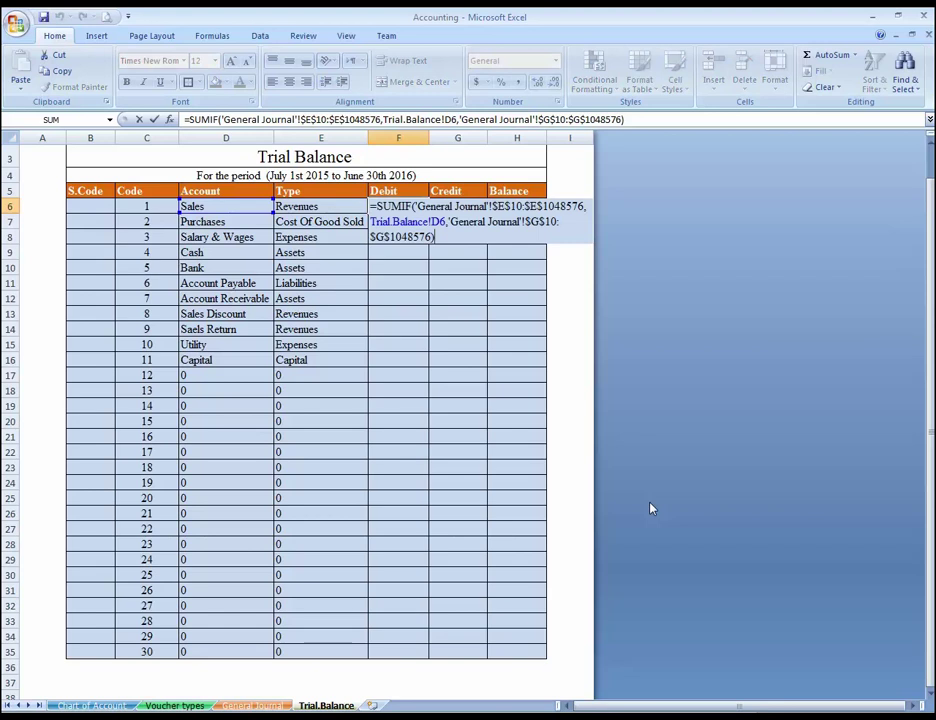
{"action": "key", "text": "Escape"}
{"action": "key", "text": "Right"}
{"action": "key", "text": "F2"}
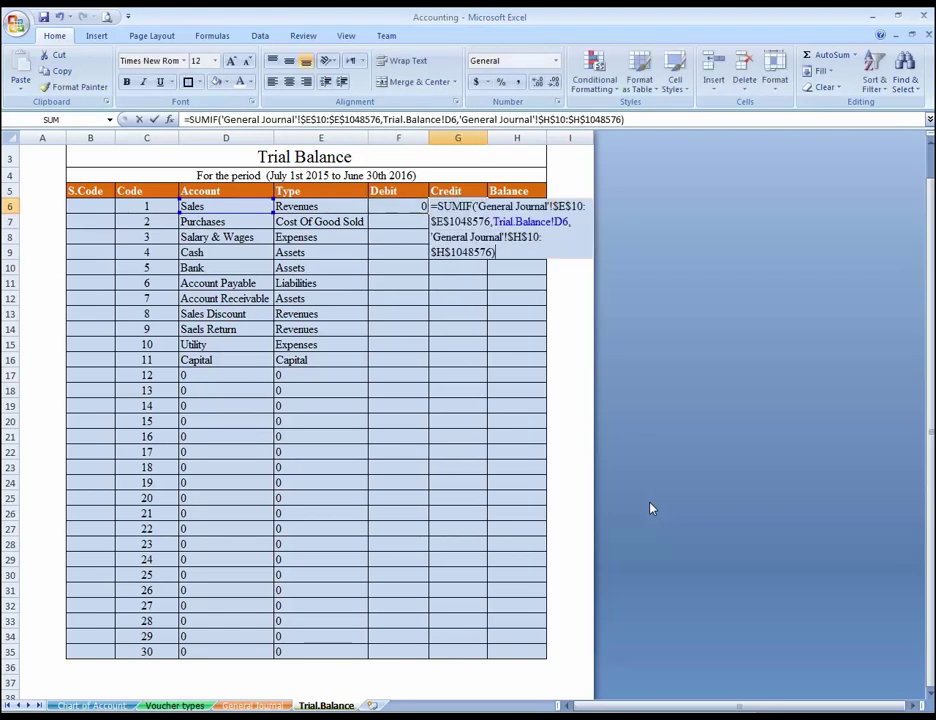
{"action": "key", "text": "Return"}
Copy the Debit and Credit formulas from F6:G6 into F7:G35.
{"action": "key", "text": "Up"}
{"action": "key", "text": "Right"}
{"action": "key", "text": "Left"}
{"action": "key", "text": "Left"}
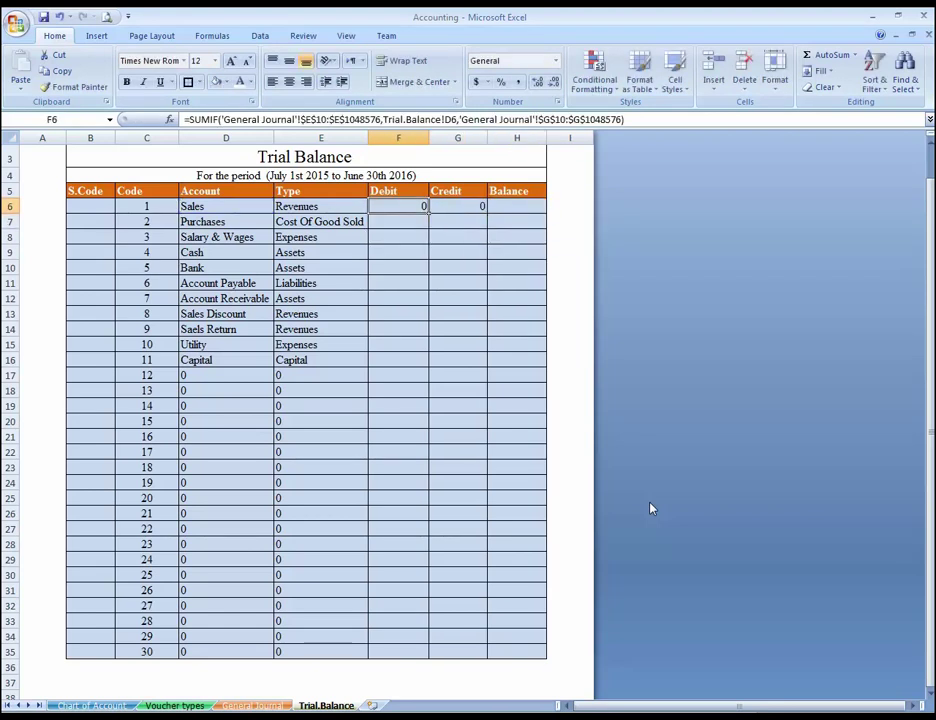
{"action": "key", "text": "shift+Right"}
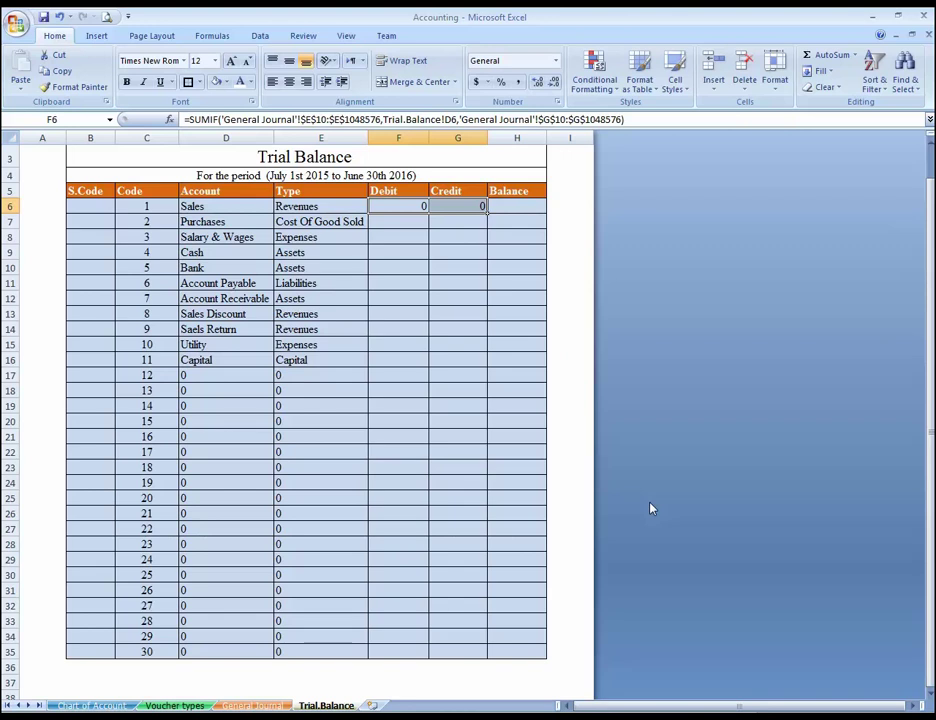
{"action": "key", "text": "ctrl+c"}
{"action": "key", "text": "Down"}
{"action": "key", "text": "Right"}
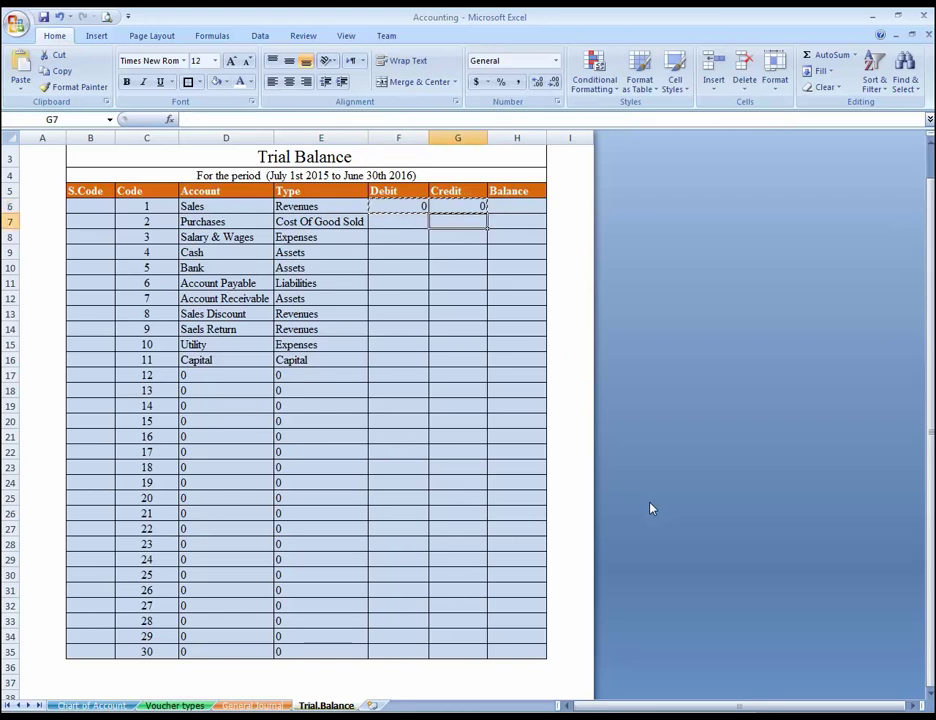
{"action": "key", "text": "shift+Left"}
{"action": "key", "text": "shift+Down"}
{"action": "key", "text": "shift+Down"}
{"action": "key", "text": "shift+Down"}
{"action": "key", "text": "shift+Down"}
{"action": "key", "text": "shift+Down"}
{"action": "key", "text": "shift+Down"}
{"action": "key", "text": "shift+Down"}
{"action": "key", "text": "shift+Down"}
{"action": "key", "text": "shift+Down"}
{"action": "key", "text": "shift+Down"}
{"action": "key", "text": "shift+Down"}
{"action": "key", "text": "shift+Down"}
{"action": "key", "text": "shift+Down"}
{"action": "key", "text": "shift+Down"}
{"action": "key", "text": "shift+Down"}
{"action": "key", "text": "shift+Down"}
{"action": "key", "text": "shift+Down"}
{"action": "key", "text": "shift+Down"}
{"action": "key", "text": "shift+Down"}
{"action": "key", "text": "shift+Down"}
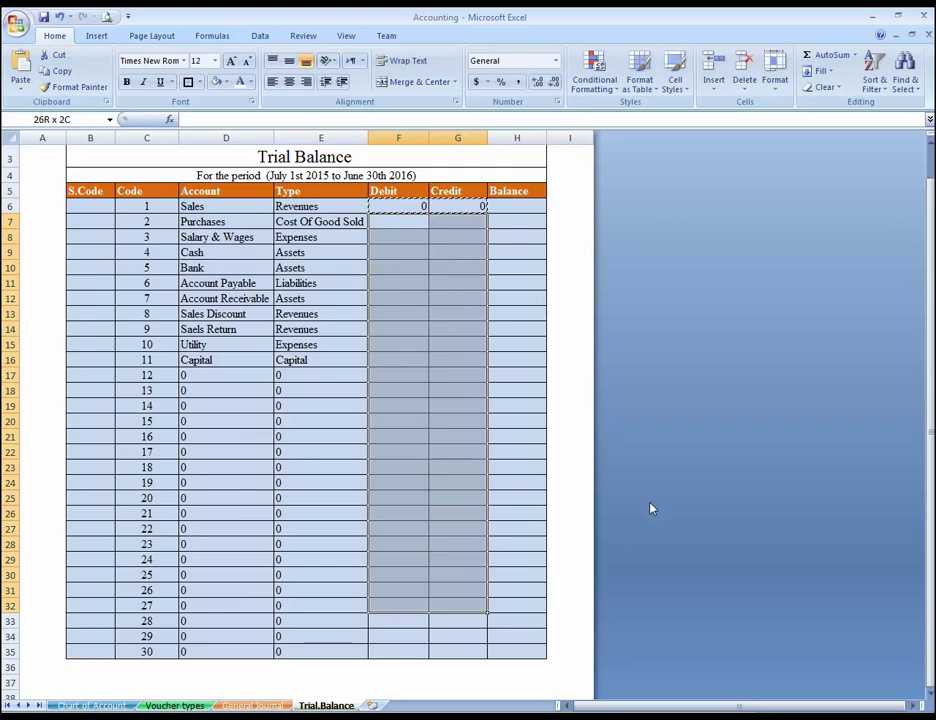
{"action": "key", "text": "shift+Down"}
{"action": "key", "text": "shift+Down"}
{"action": "key", "text": "shift+Down"}
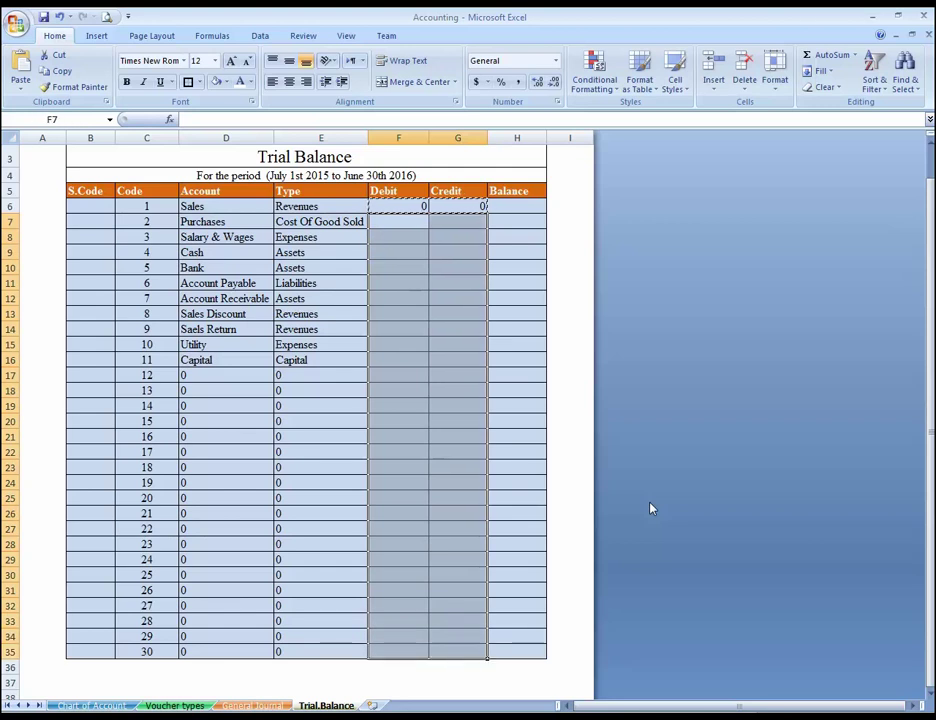
{"action": "key", "text": "ctrl+v"}
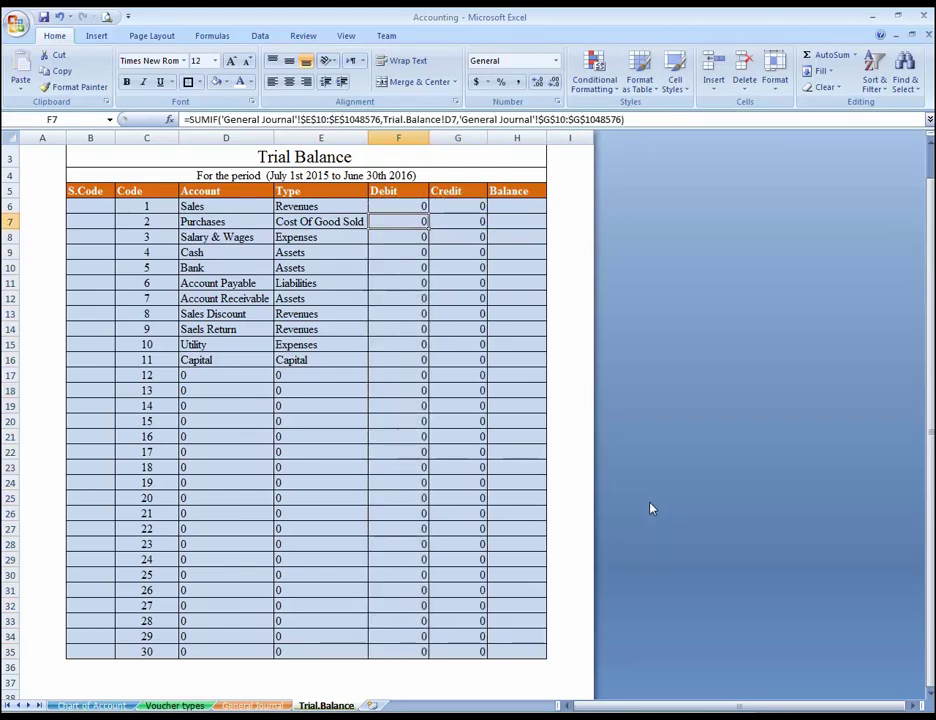
Check the copied SUMIF formulas in the first rows of the Debit and Credit columns for the account cell each one references.
{"action": "key", "text": "Up"}
{"action": "key", "text": "F2"}
{"action": "key", "text": "Return"}
{"action": "key", "text": "F2"}
{"action": "key", "text": "Return"}
{"action": "key", "text": "F2"}
{"action": "key", "text": "Escape"}
{"action": "key", "text": "F2"}
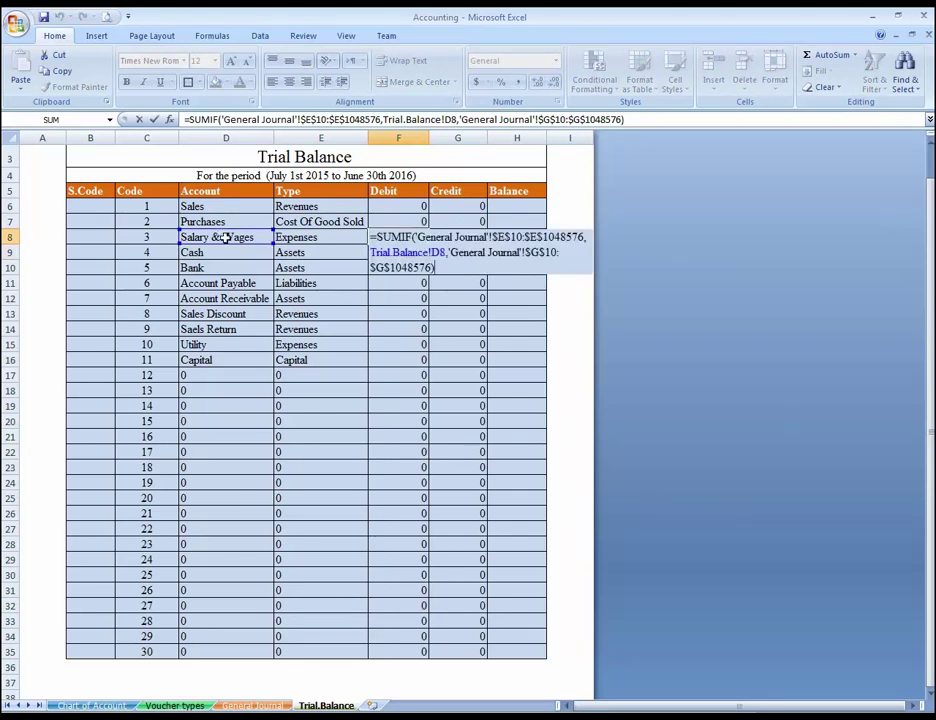
{"action": "key", "text": "Escape"}
{"action": "key", "text": "Down"}
{"action": "key", "text": "Up"}
{"action": "key", "text": "Right"}
{"action": "key", "text": "F2"}
{"action": "key", "text": "Return"}
{"action": "key", "text": "Left"}
{"action": "key", "text": "F2"}
{"action": "key", "text": "Return"}
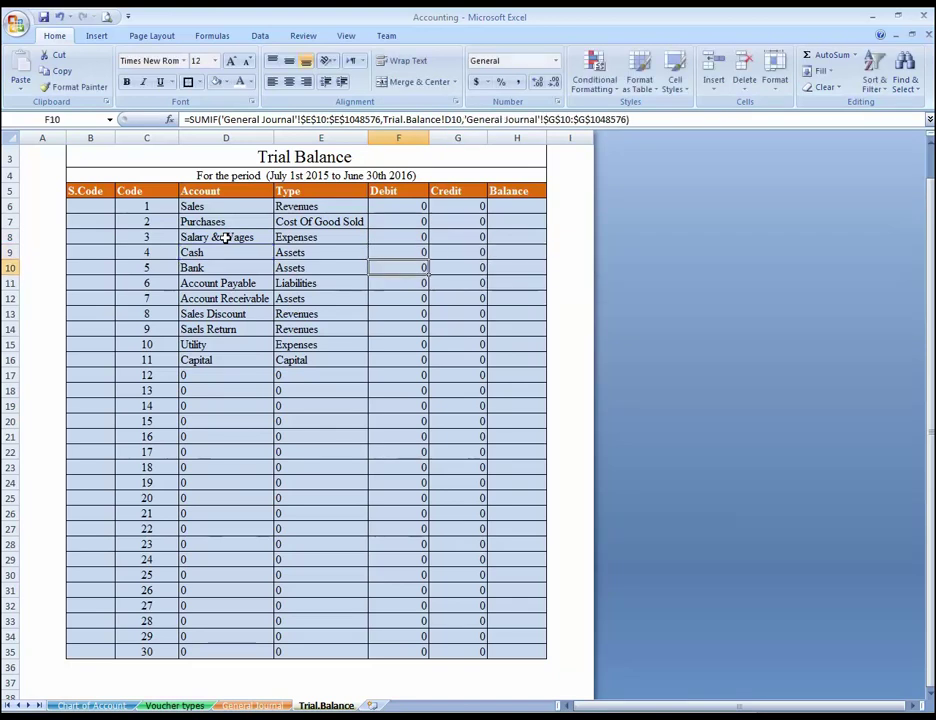
{"action": "key", "text": "Up"}
{"action": "key", "text": "Right"}
{"action": "key", "text": "F2"}
{"action": "key", "text": "Return"}
{"action": "key", "text": "Up"}
{"action": "key", "text": "Up"}
{"action": "key", "text": "Right"}
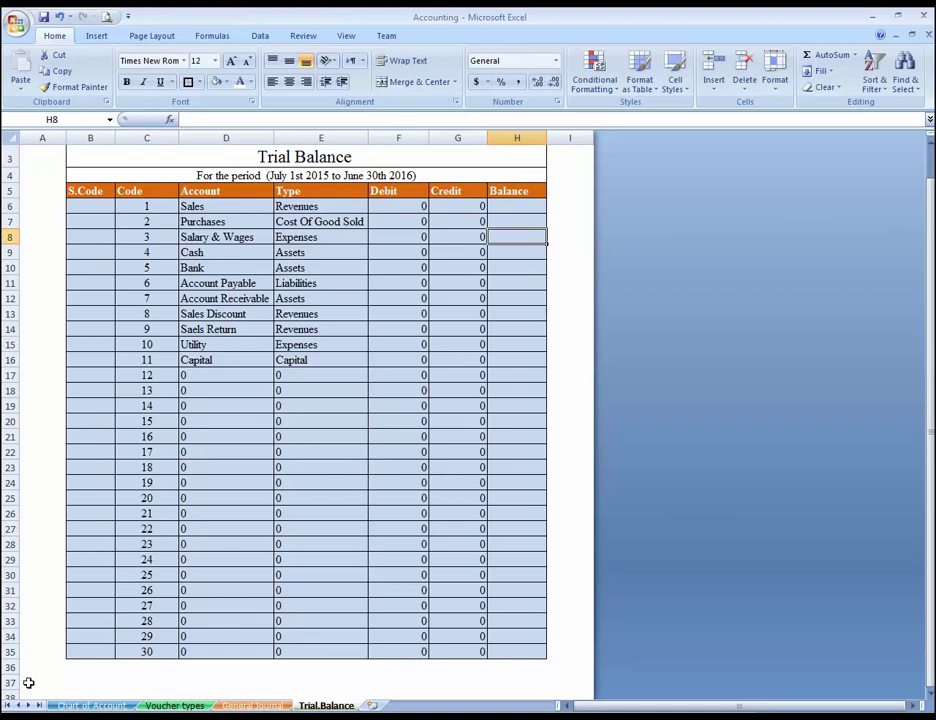
On the Chart of Account sheet, change the type of the Purchases account to "CGS Increase".
{"action": "left_click", "coordinate": [90, 706]}
{"action": "left_click", "coordinate": [215, 268]}
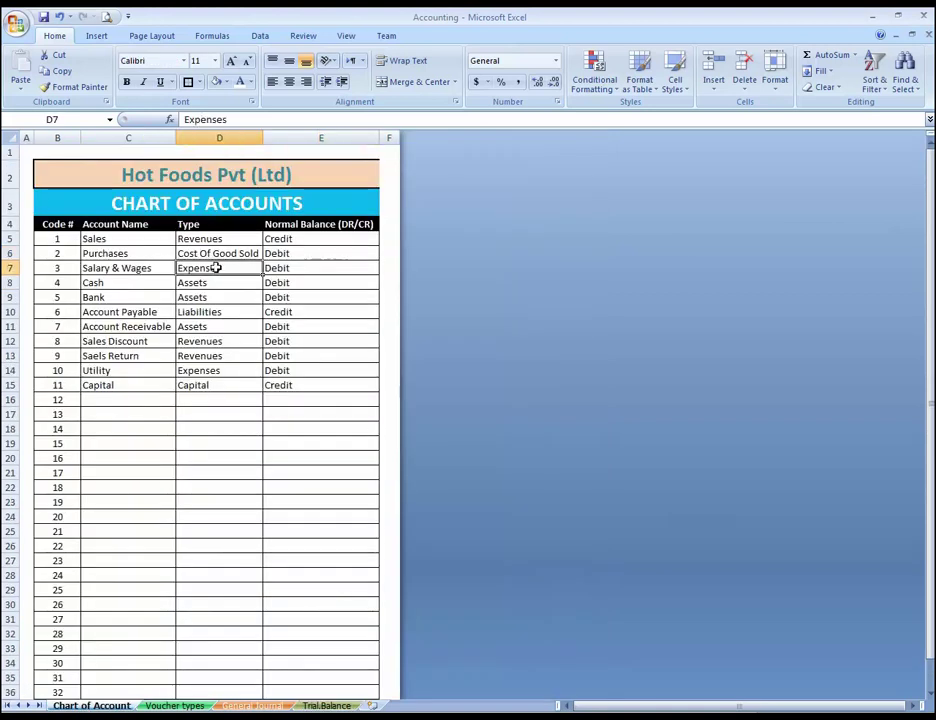
{"action": "key", "text": "Up"}
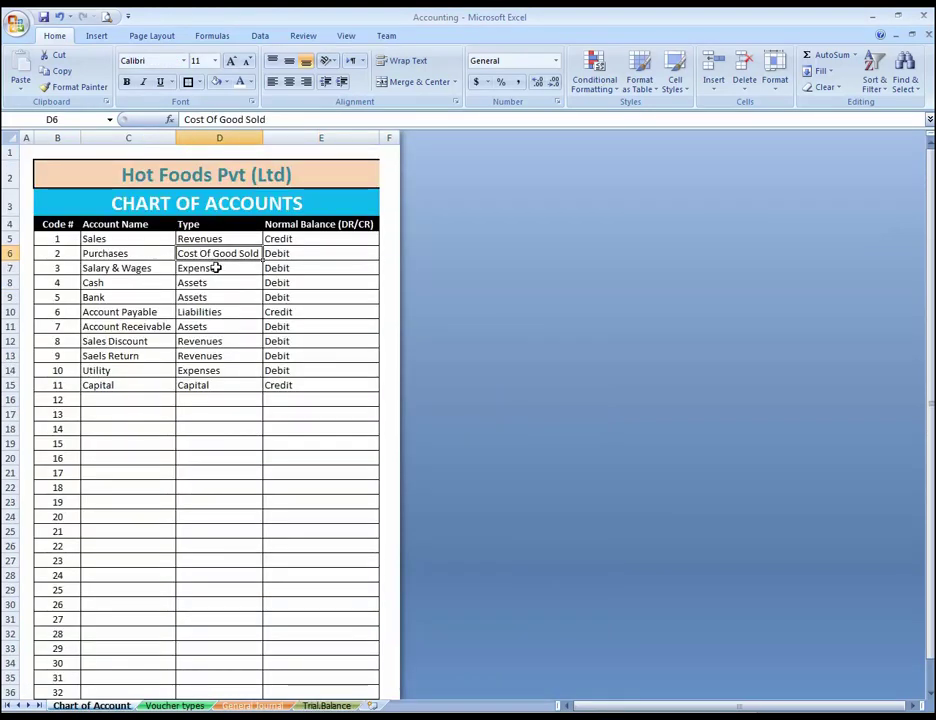
{"action": "type", "text": "CGS"}
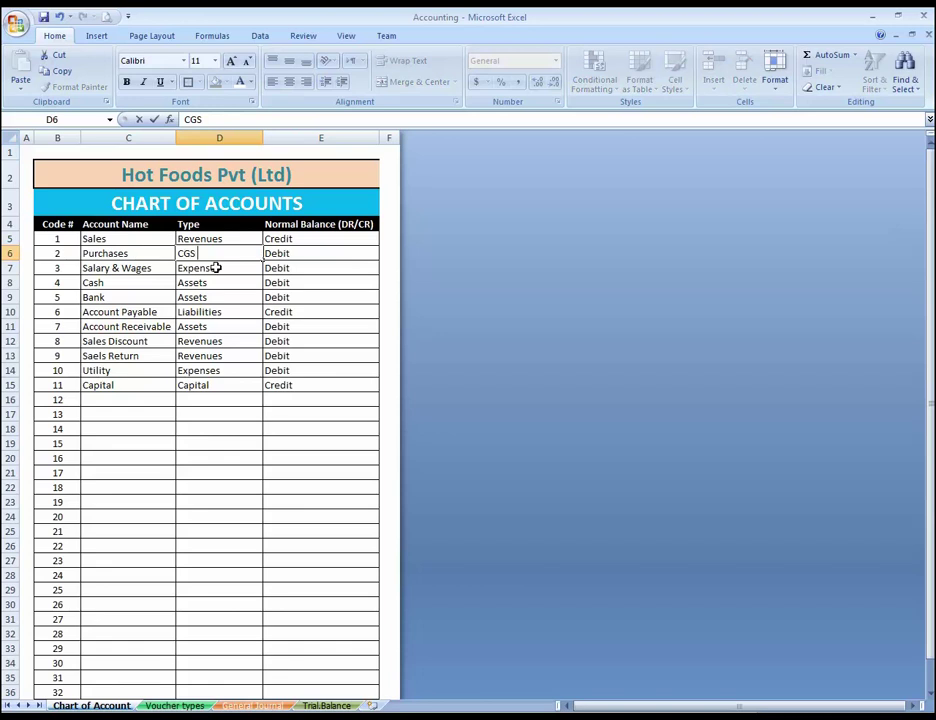
{"action": "type", "text": " Increase"}
{"action": "key", "text": "Return"}
Change the type of the Sales account to "Revenues Increase" and autofit the Type column's width.
{"action": "key", "text": "Up"}
{"action": "key", "text": "Down"}
{"action": "key", "text": "Down"}
{"action": "key", "text": "Down"}
{"action": "key", "text": "Down"}
{"action": "key", "text": "Down"}
{"action": "key", "text": "Up"}
{"action": "key", "text": "Up"}
{"action": "key", "text": "Up"}
{"action": "key", "text": "Up"}
{"action": "key", "text": "Up"}
{"action": "key", "text": "Up"}
{"action": "key", "text": "F2"}
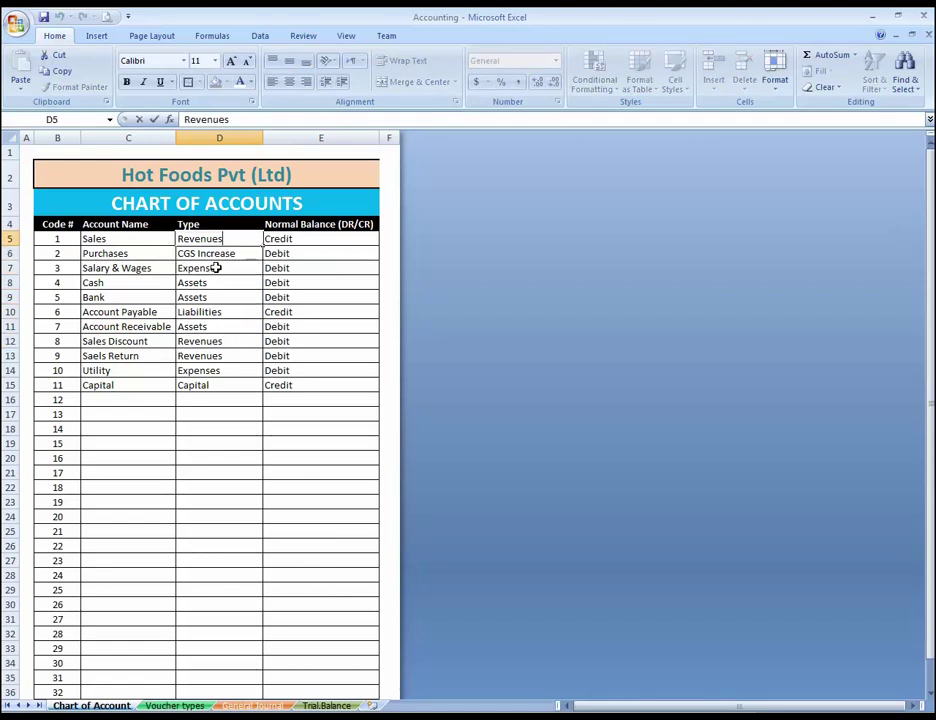
{"action": "type", "text": "Increase"}
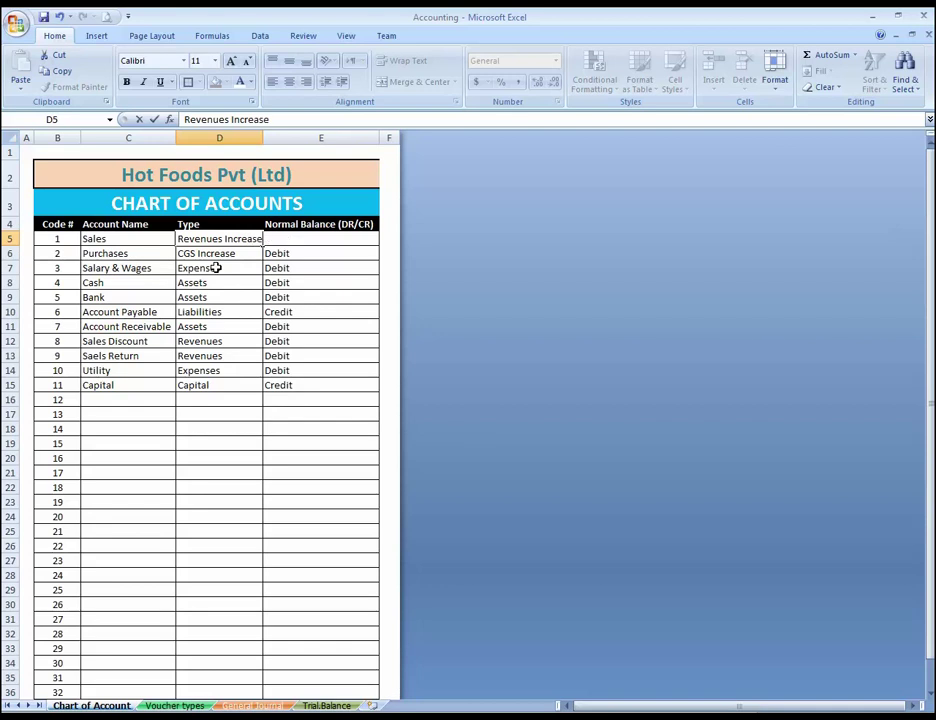
{"action": "key", "text": "ctrl+Return"}
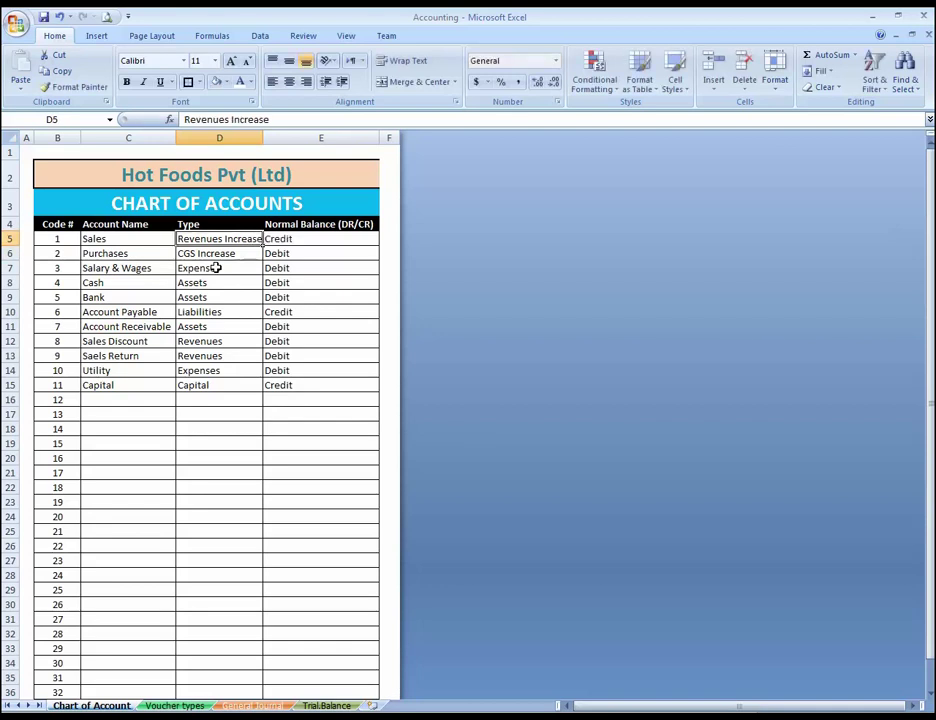
{"action": "double_click", "coordinate": [263, 137]}
Change the Sales Discount account's type to "Revenues decrease" and fill it down to the Saels Return account.
{"action": "key", "text": "Down"}
{"action": "key", "text": "Down"}
{"action": "key", "text": "Down"}
{"action": "key", "text": "Down"}
{"action": "key", "text": "Down"}
{"action": "key", "text": "Down"}
{"action": "key", "text": "Down"}
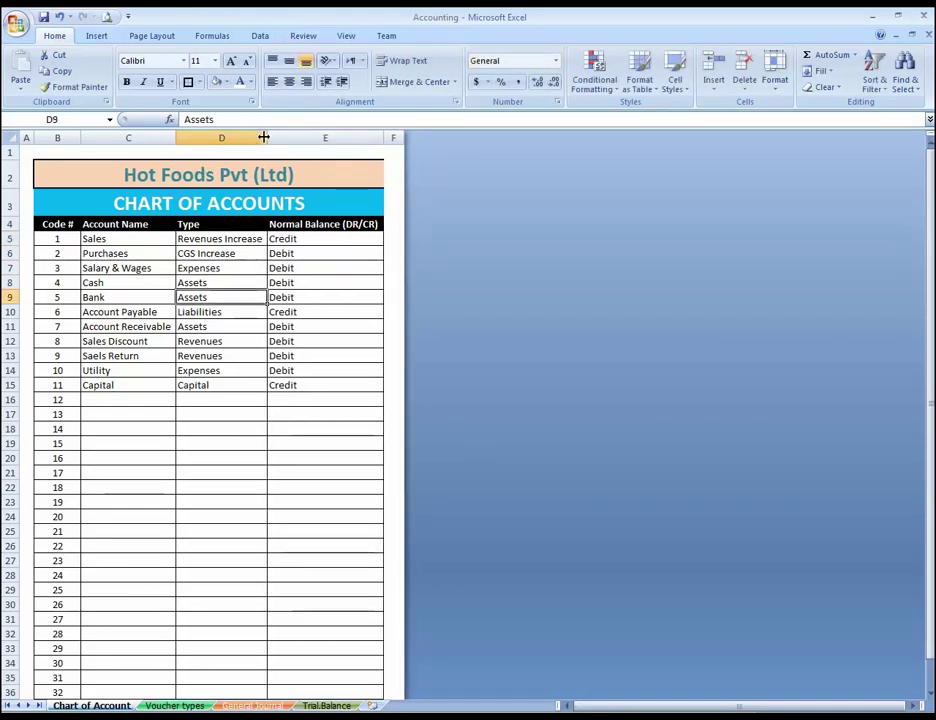
{"action": "key", "text": "F2"}
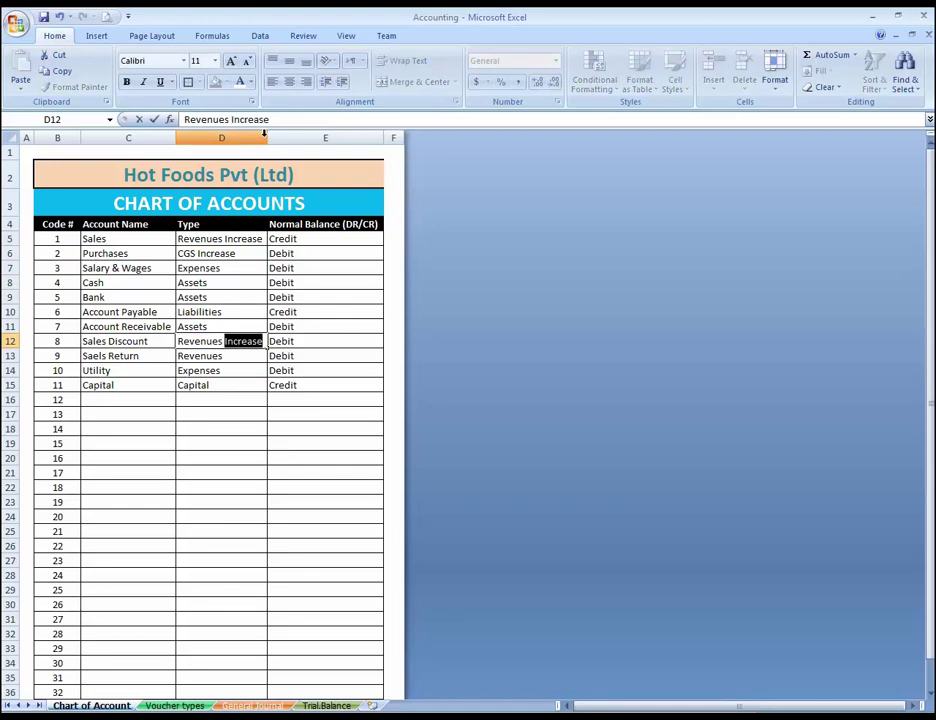
{"action": "type", "text": "Decrease"}
{"action": "key", "text": "Return"}
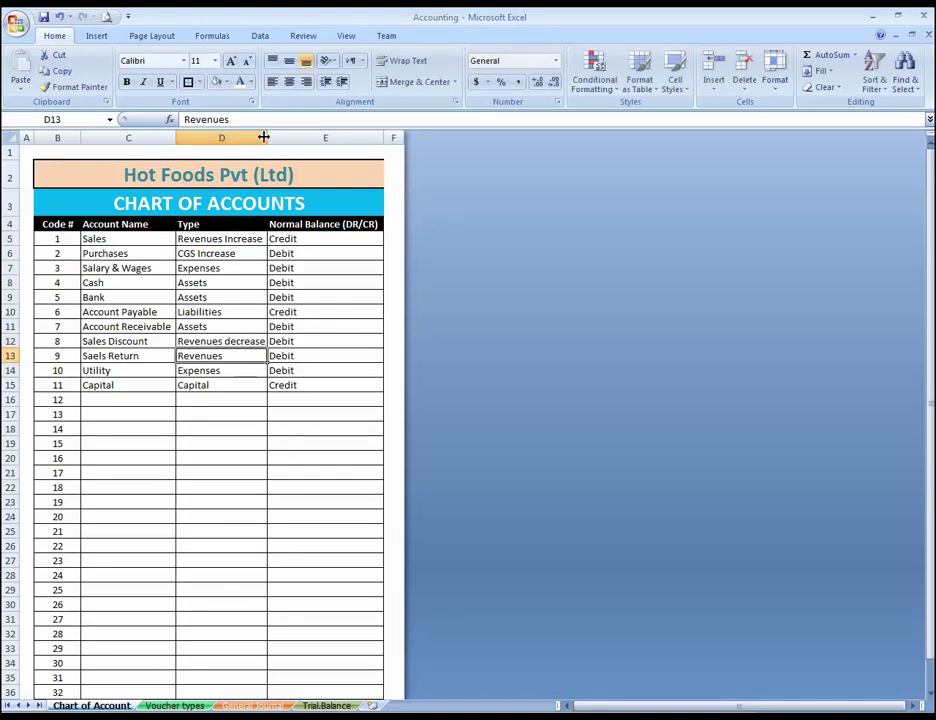
{"action": "key", "text": "Down"}
{"action": "key", "text": "Up"}
{"action": "key", "text": "ctrl+d"}
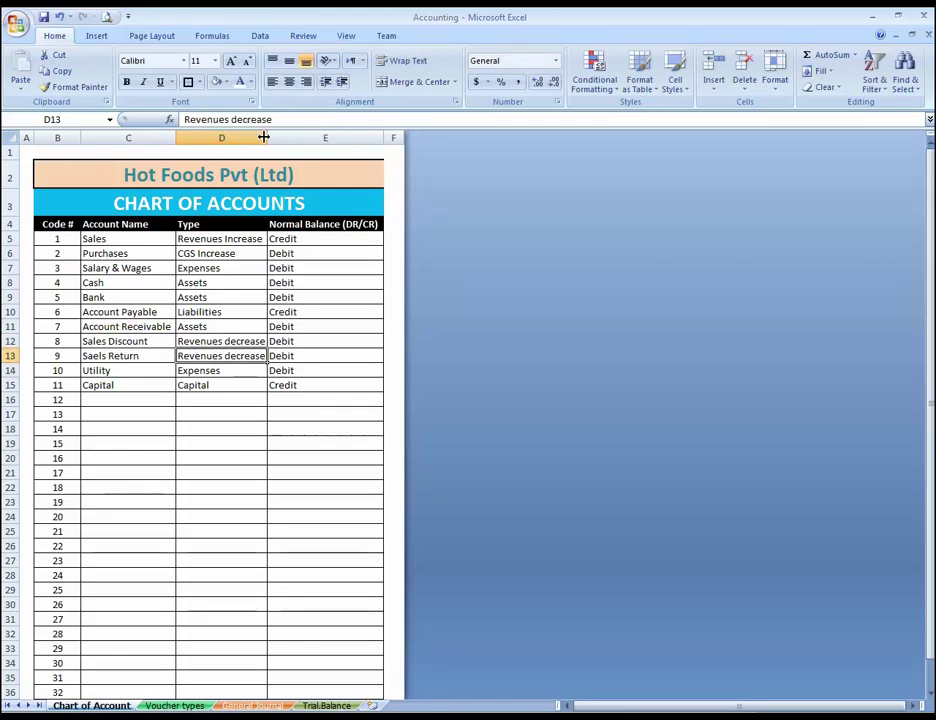
{"action": "key", "text": "Left"}
{"action": "key", "text": "Left"}
{"action": "key", "text": "Right"}
{"action": "key", "text": "Left"}
{"action": "key", "text": "Right"}
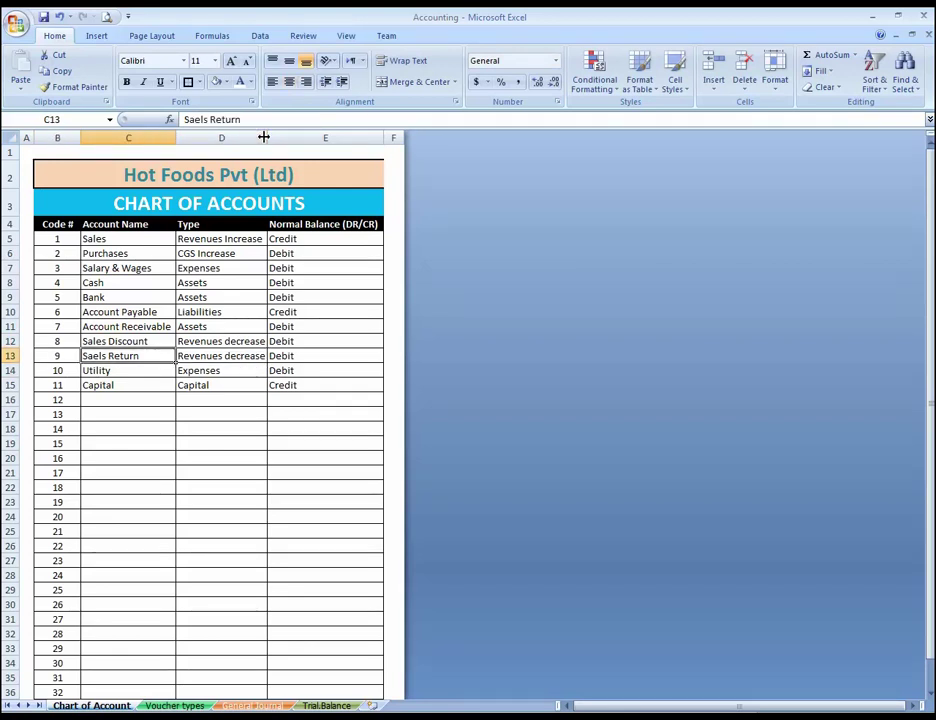
{"action": "key", "text": "Right"}
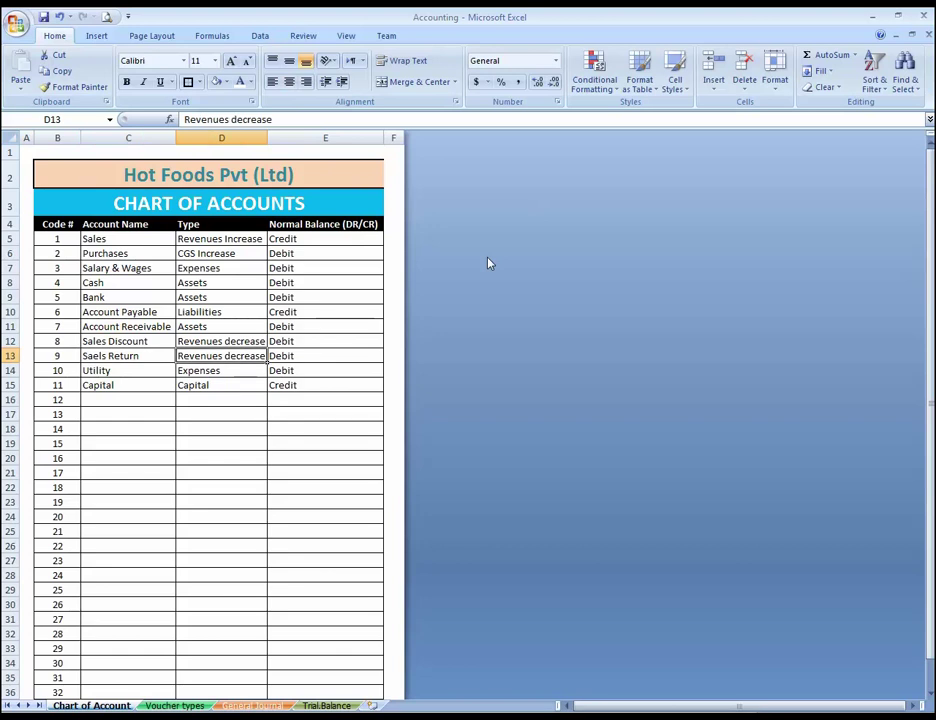
{"action": "key", "text": "Right"}
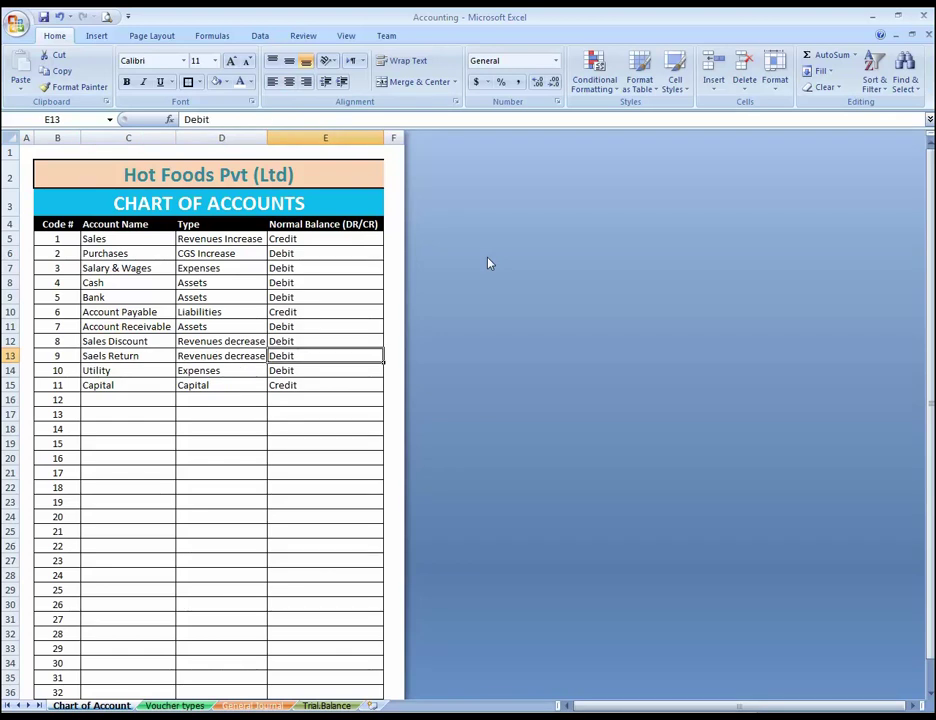
Insert a new column before Normal Balance (DR/CR) and give it the header "Type Code" in E4.
{"action": "right_click", "coordinate": [285, 140]}
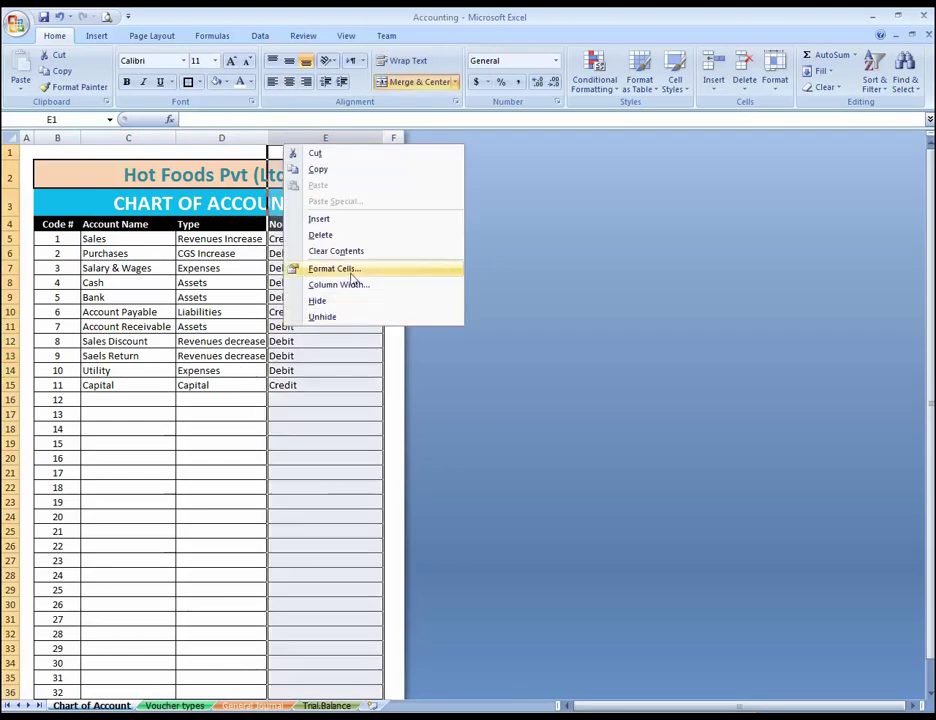
{"action": "left_click", "coordinate": [357, 220]}
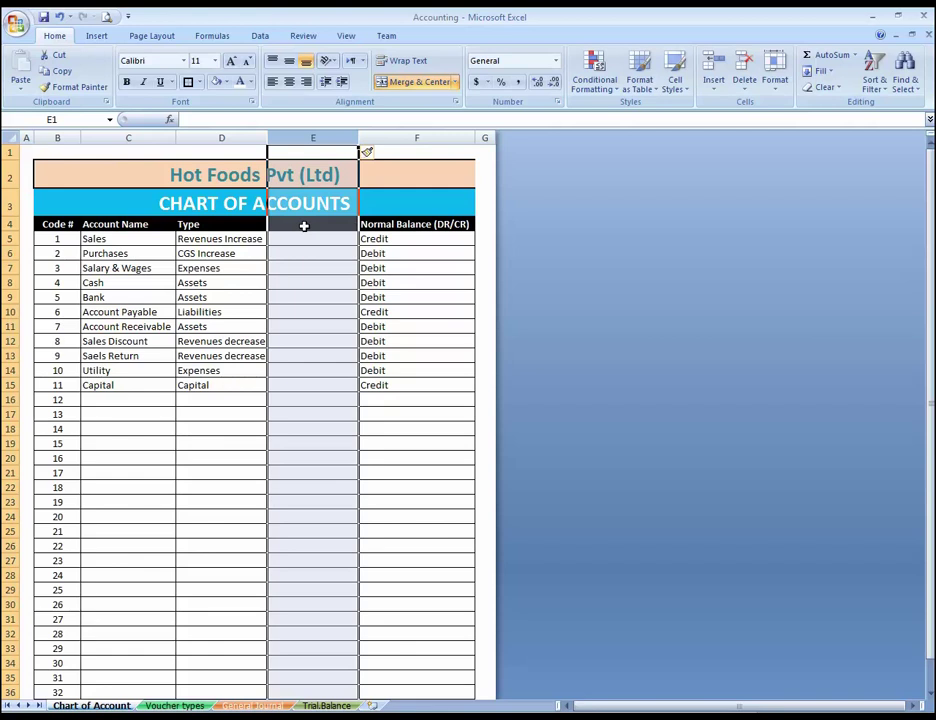
{"action": "left_click", "coordinate": [305, 225]}
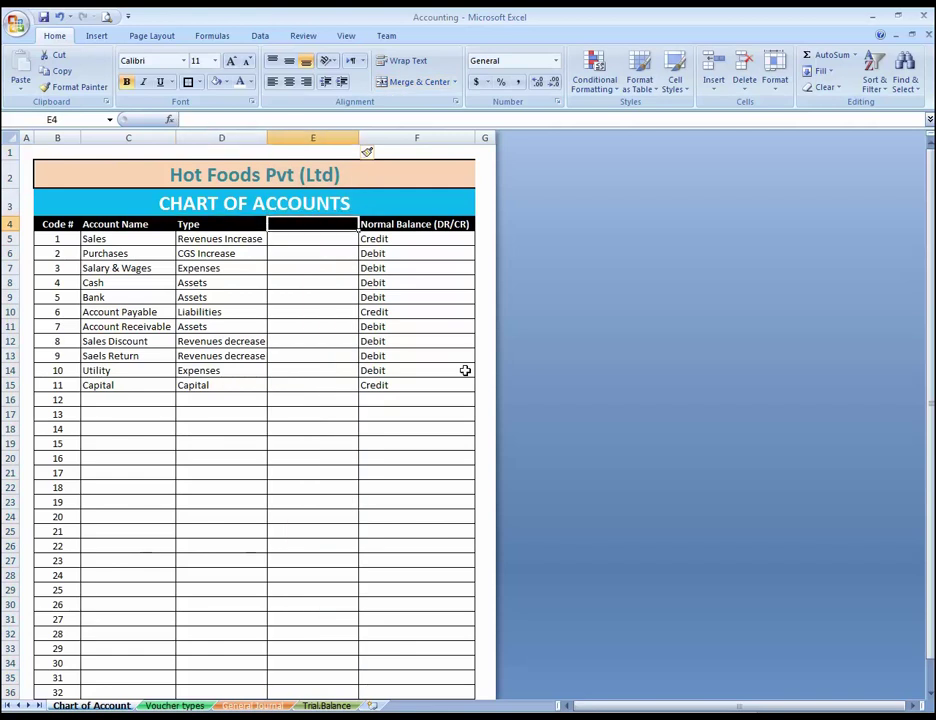
{"action": "type", "text": "T"}
{"action": "type", "text": "yep"}
{"action": "type", "text": "pe Code"}
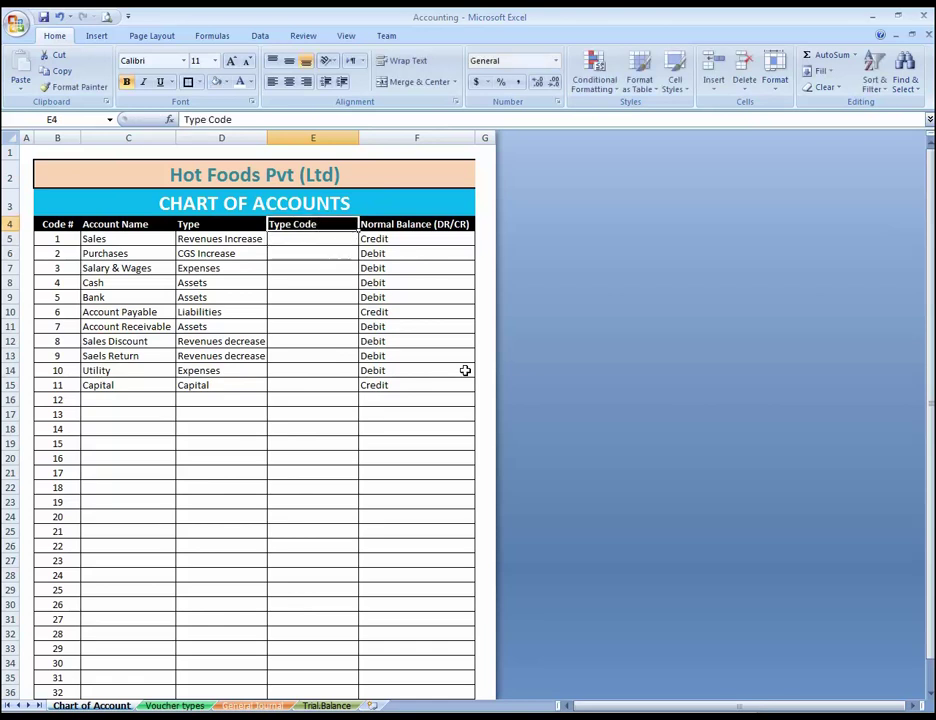
Enter the type code RI for the Sales account and CI for the Purchases account.
{"action": "key", "text": "Return"}
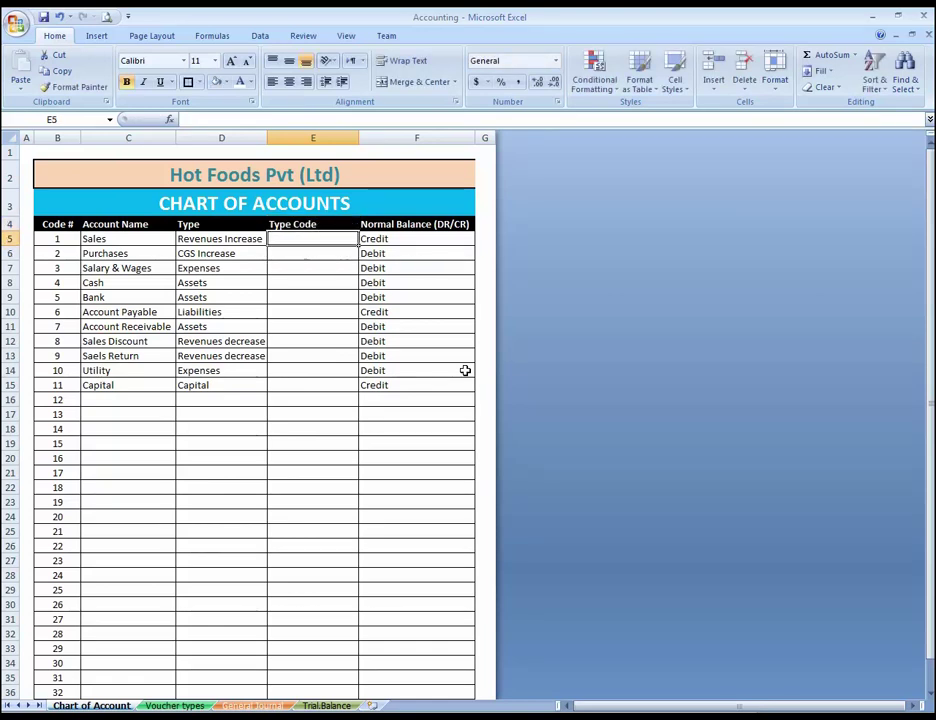
{"action": "type", "text": "R"}
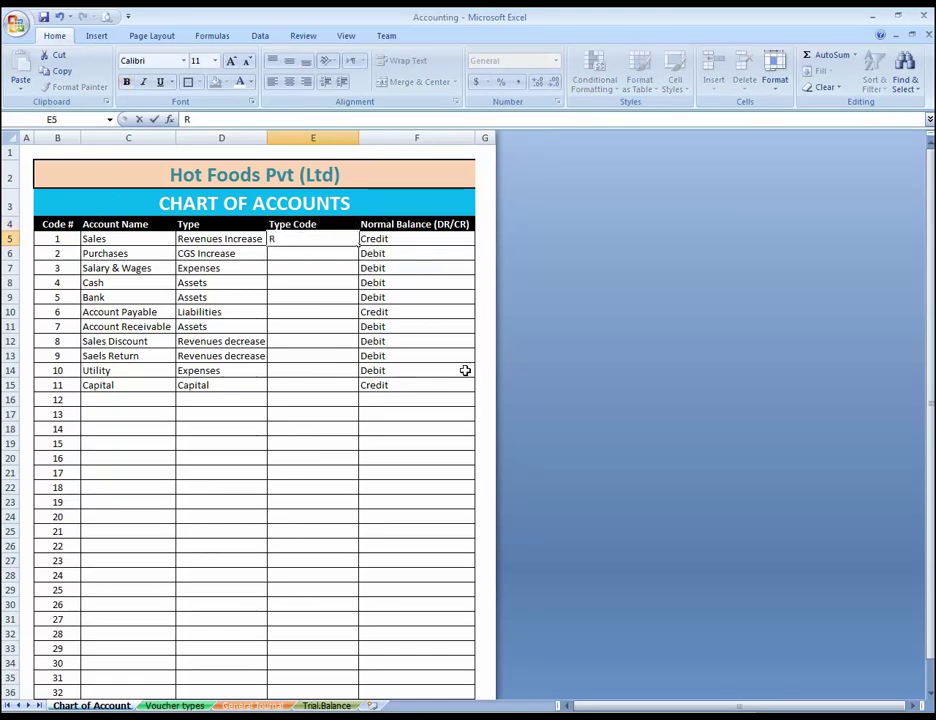
{"action": "type", "text": "I"}
{"action": "key", "text": "Return"}
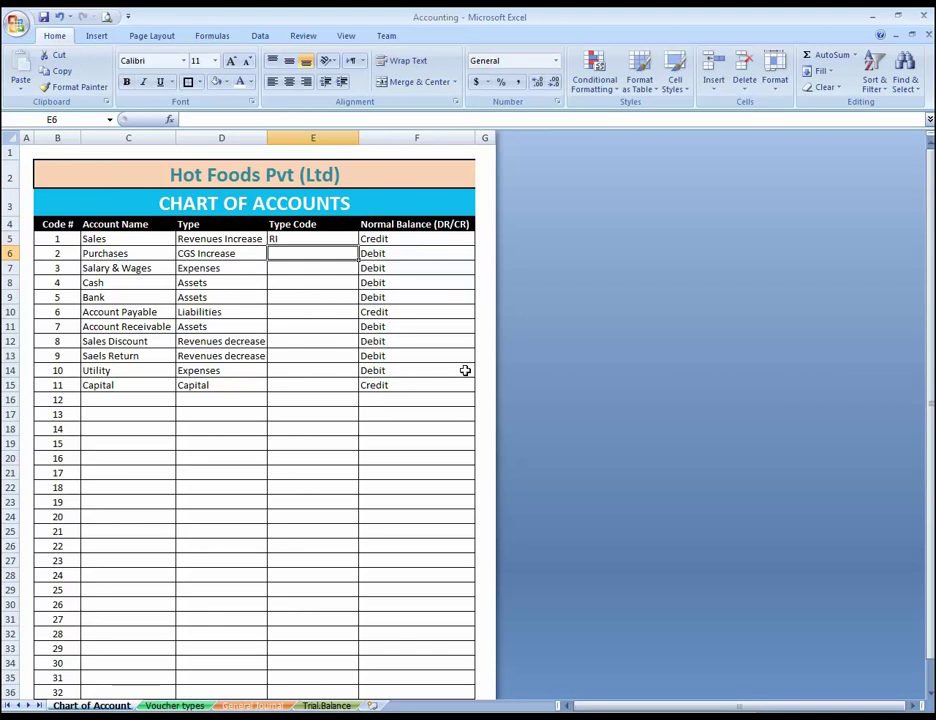
{"action": "type", "text": "CI"}
{"action": "key", "text": "Return"}
{"action": "key", "text": "Up"}
{"action": "key", "text": "Up"}
{"action": "key", "text": "Down"}
{"action": "key", "text": "Down"}
Enter type codes E for Salary & Wages, A for Cash and Bank, and L for Account Payable.
{"action": "type", "text": "E"}
{"action": "key", "text": "Return"}
{"action": "type", "text": "A"}
{"action": "key", "text": "Return"}
{"action": "type", "text": "A"}
{"action": "key", "text": "Return"}
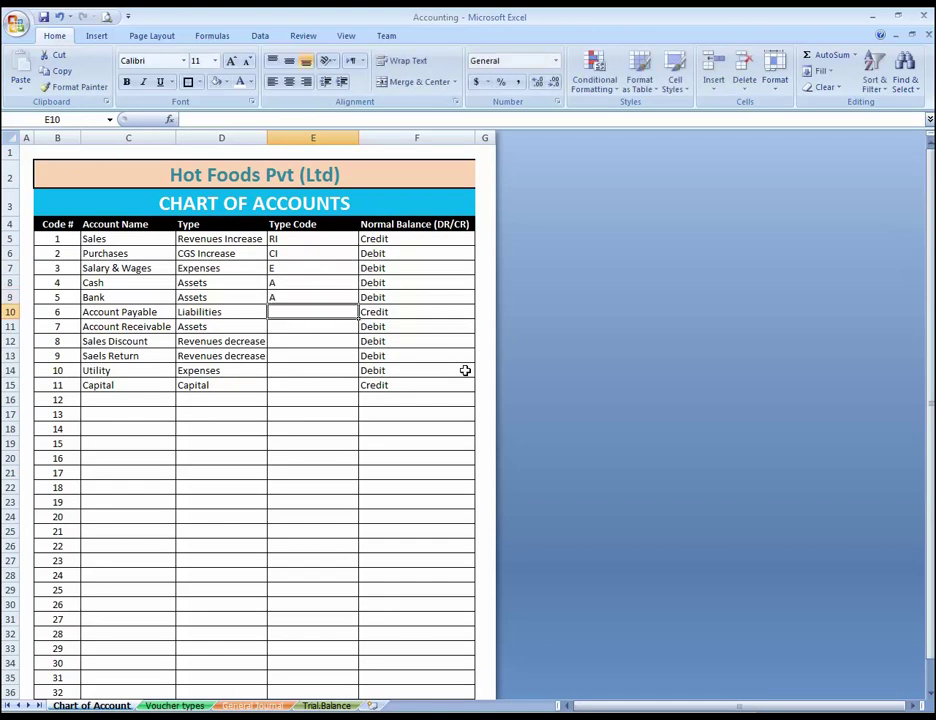
{"action": "type", "text": "L"}
{"action": "key", "text": "Return"}
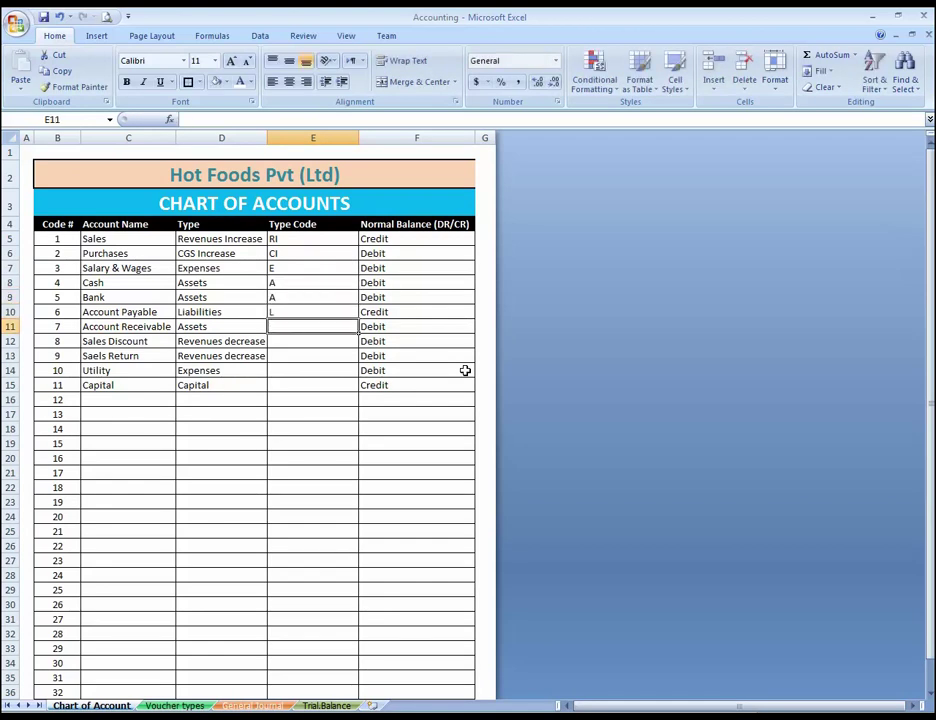
Enter type code A for Account Receivable and RD for both Sales Discount and Saels Return.
{"action": "type", "text": "A"}
{"action": "key", "text": "Return"}
{"action": "type", "text": "RI"}
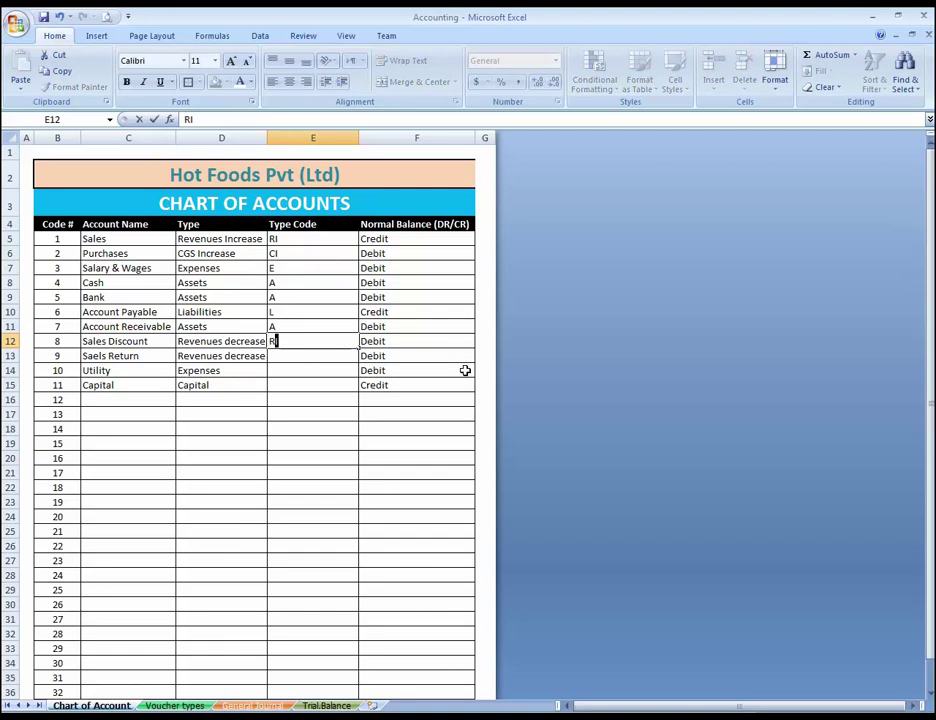
{"action": "key", "text": "BackSpace"}
{"action": "type", "text": "D"}
{"action": "key", "text": "Return"}
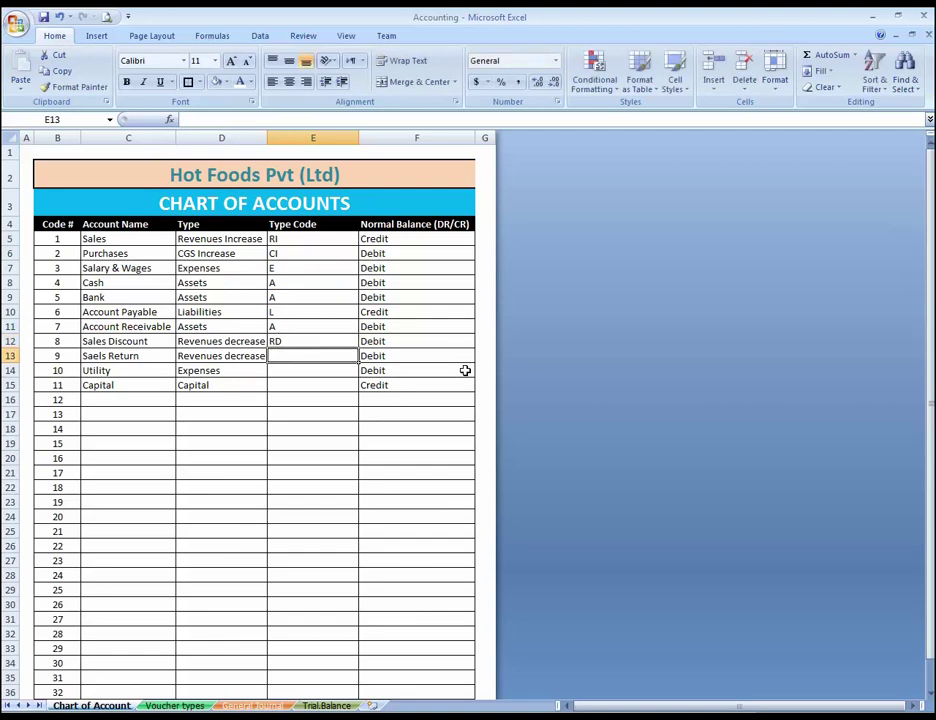
{"action": "type", "text": "RD"}
{"action": "key", "text": "Return"}
Enter type code E for the Utility account and C for the Capital account.
{"action": "type", "text": "E"}
{"action": "key", "text": "Return"}
{"action": "type", "text": "CI"}
{"action": "key", "text": "Return"}
{"action": "key", "text": "Up"}
{"action": "type", "text": "C"}
{"action": "key", "text": "Return"}
{"action": "key", "text": "Up"}
{"action": "key", "text": "Up"}
{"action": "key", "text": "Up"}
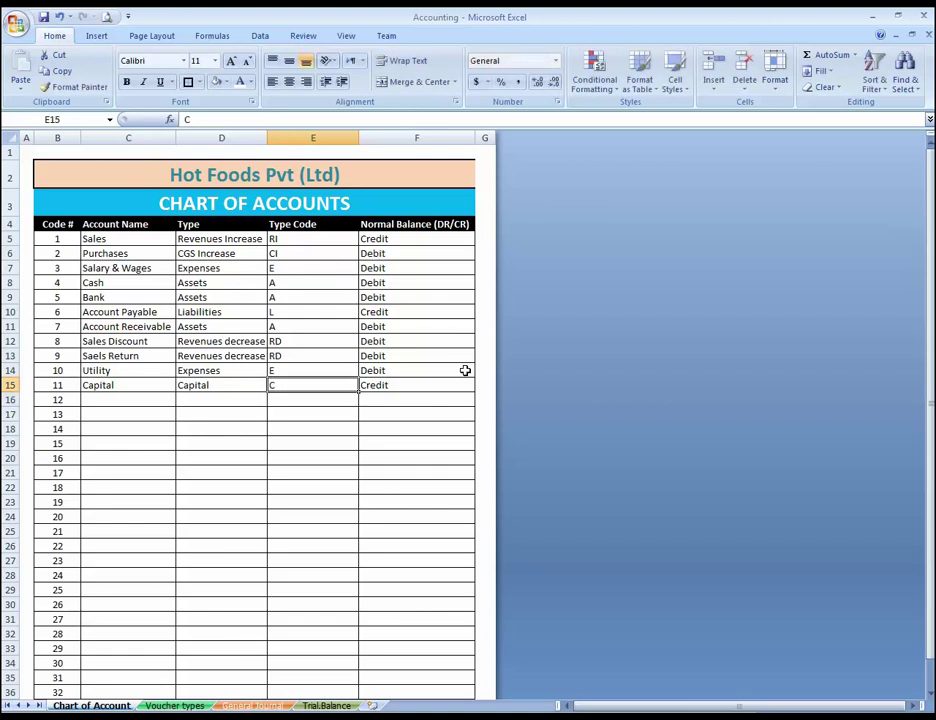
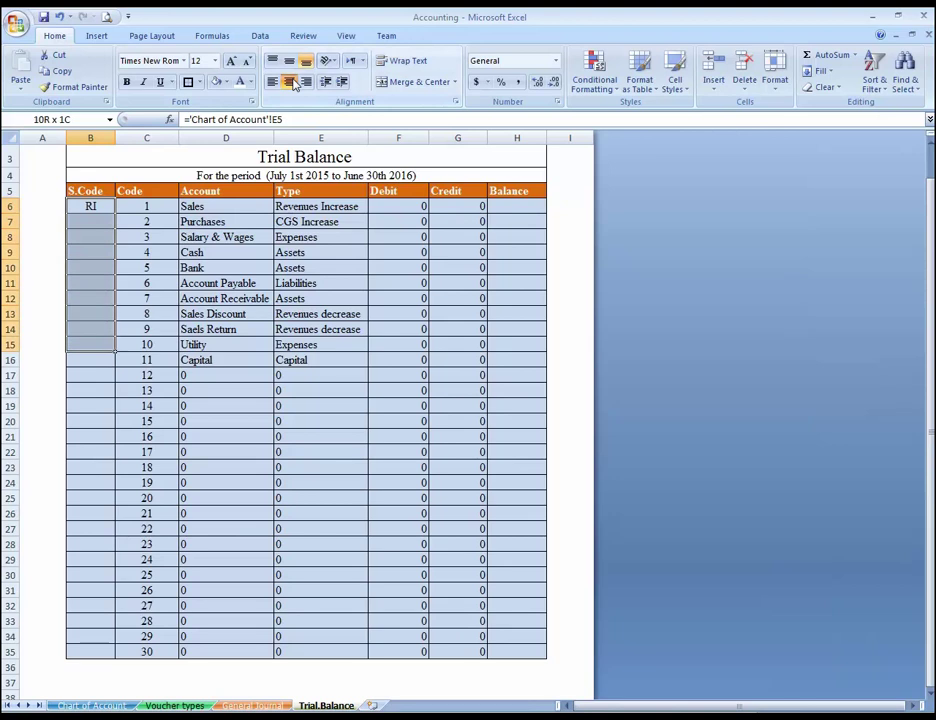
On the Trial Balance, fill the S.Code formula in B6 down to B35.
{"action": "key", "text": "ctrl+d"}
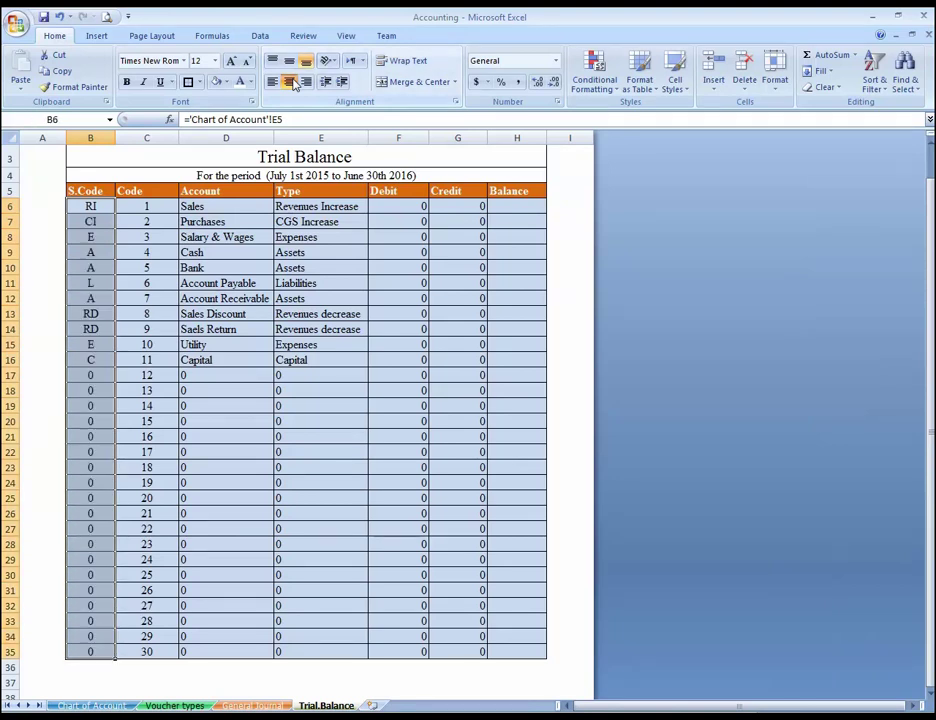
{"action": "key", "text": "Down"}
{"action": "key", "text": "Up"}
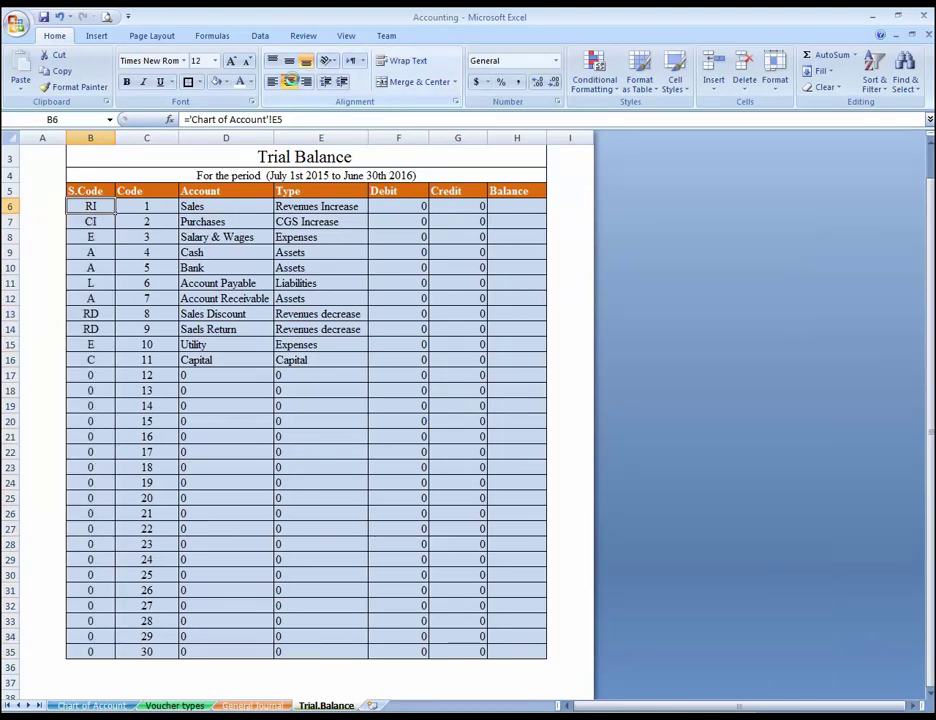
Examine the SUMIF formulas in the Debit and Credit columns of the Trial Balance.
{"action": "key", "text": "Right"}
{"action": "key", "text": "Right"}
{"action": "key", "text": "Right"}
{"action": "key", "text": "Right"}
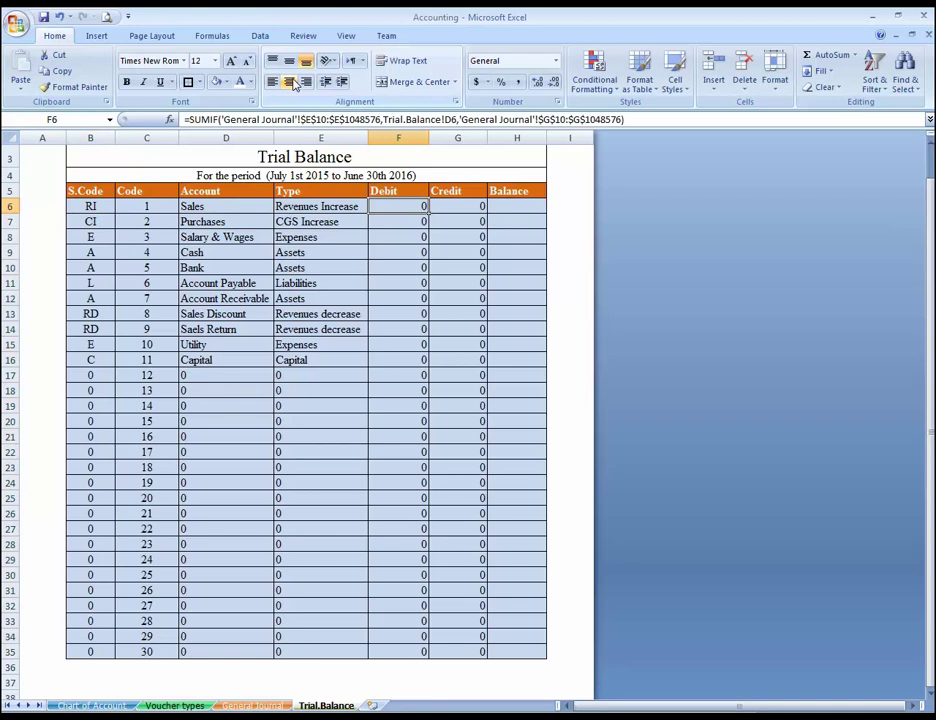
{"action": "key", "text": "Left"}
{"action": "key", "text": "Left"}
{"action": "key", "text": "Left"}
{"action": "key", "text": "Right"}
{"action": "key", "text": "Right"}
{"action": "key", "text": "Right"}
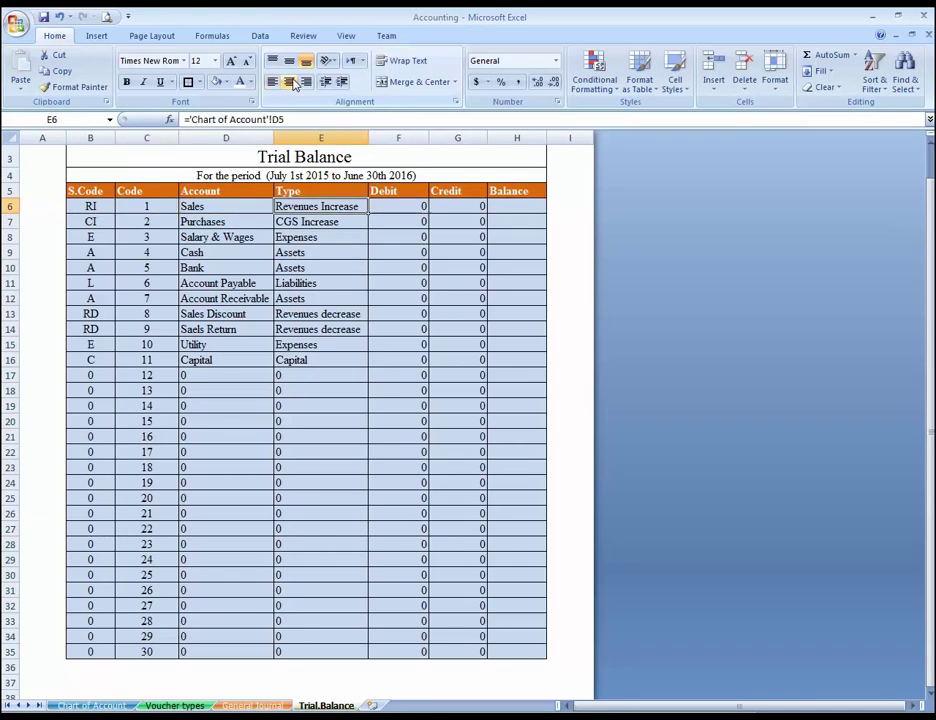
{"action": "key", "text": "F2"}
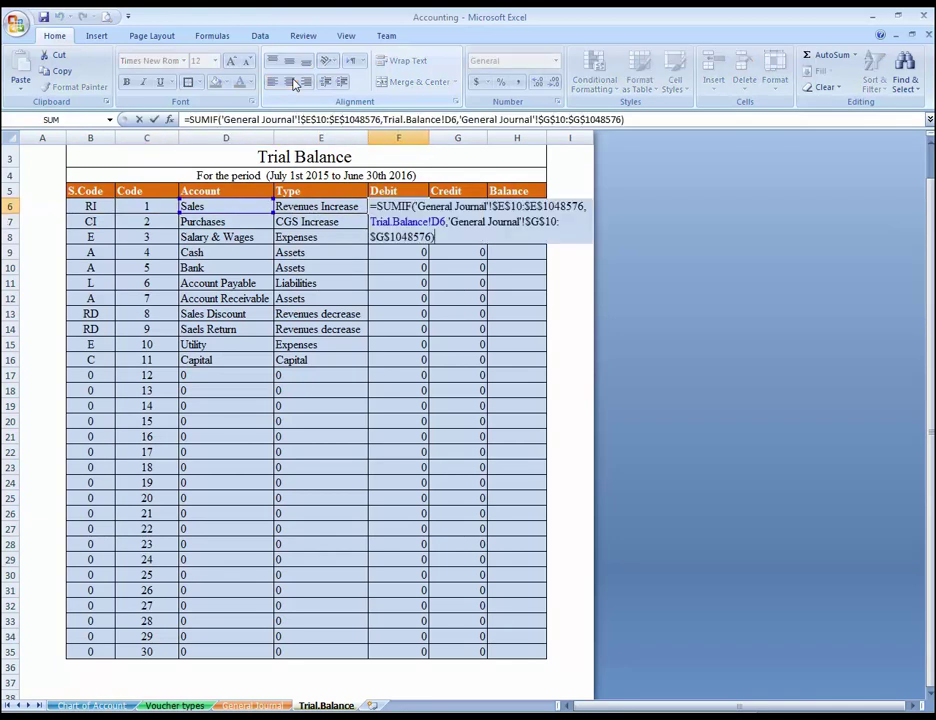
{"action": "key", "text": "Return"}
{"action": "key", "text": "F2"}
{"action": "key", "text": "Escape"}
{"action": "key", "text": "Up"}
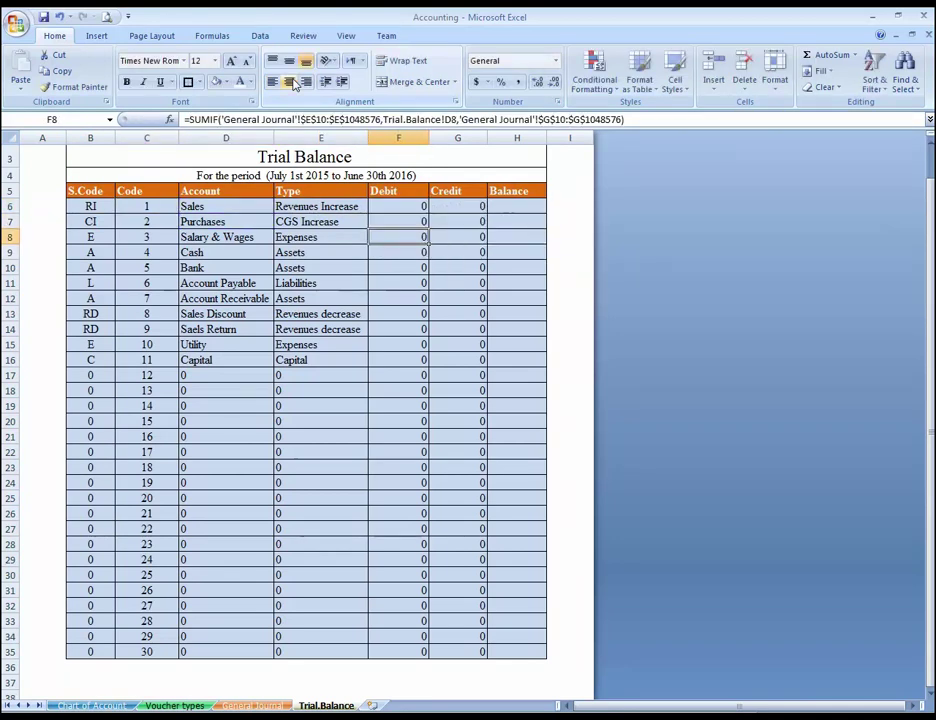
{"action": "key", "text": "Right"}
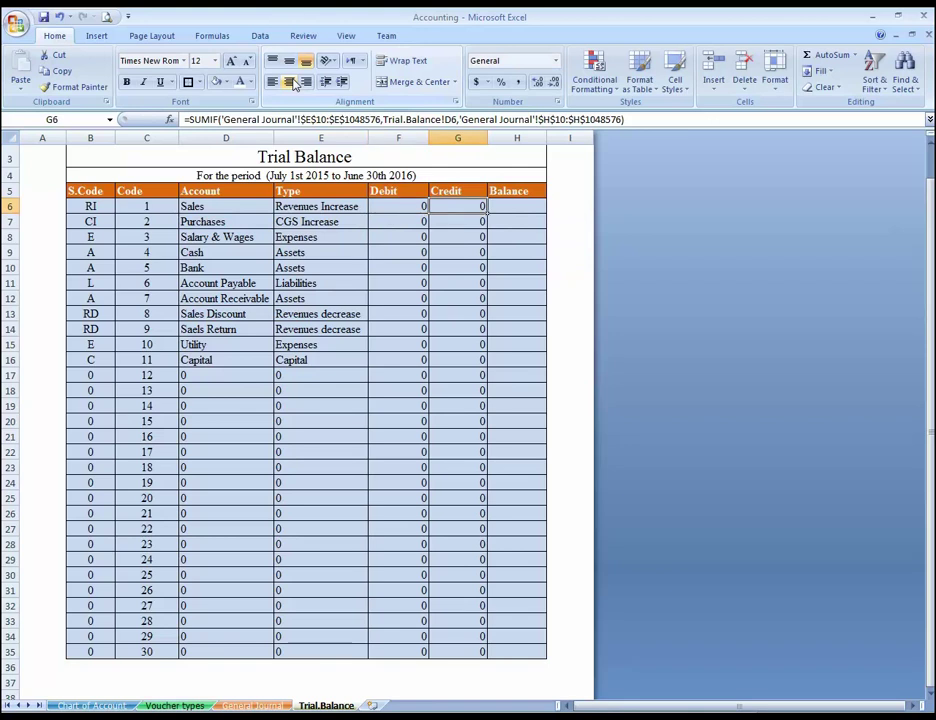
{"action": "key", "text": "Right"}
{"action": "key", "text": "Left"}
On the General Journal sheet, enter the account names Cash in E10 and Sales in E11.
{"action": "key", "text": "ctrl+Page_Up"}
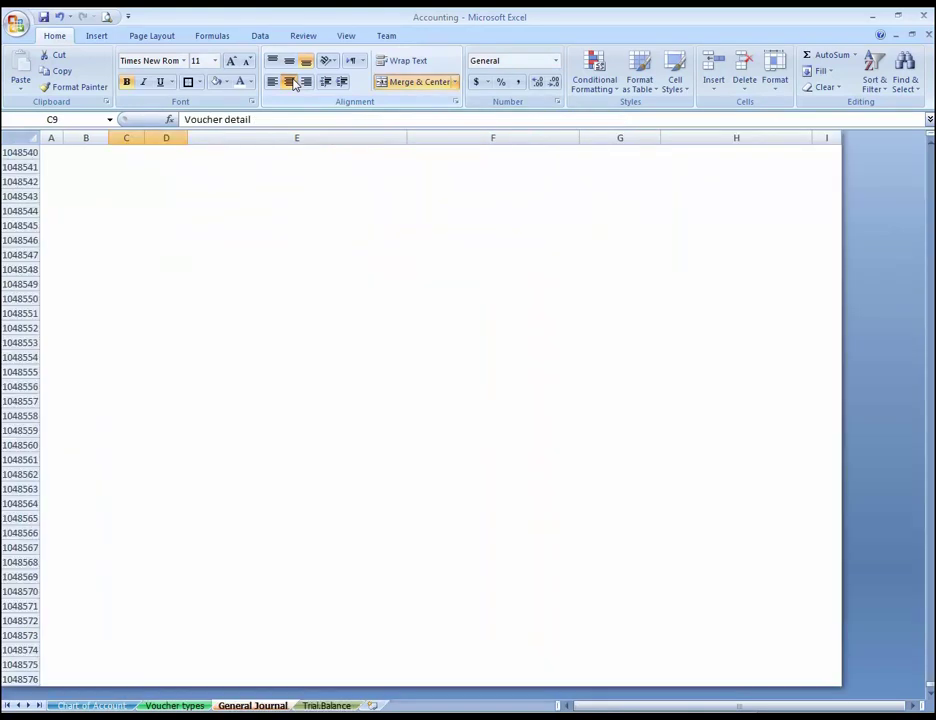
{"action": "left_click", "coordinate": [524, 296]}
{"action": "key", "text": "ctrl+Up"}
{"action": "key", "text": "Down"}
{"action": "key", "text": "Down"}
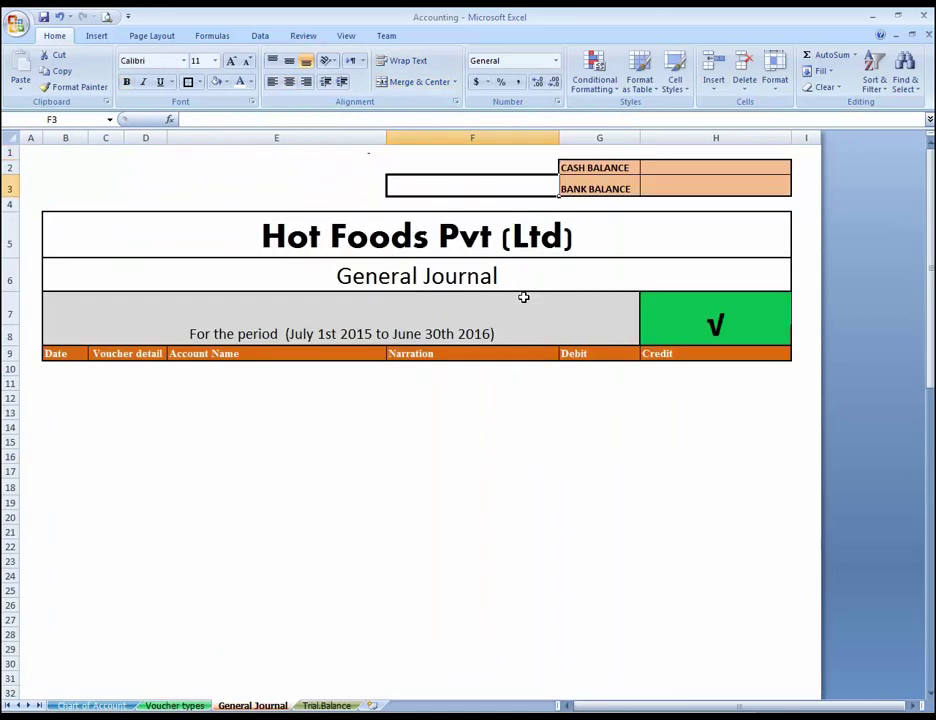
{"action": "key", "text": "Down"}
{"action": "key", "text": "Down"}
{"action": "key", "text": "Down"}
{"action": "key", "text": "Down"}
{"action": "key", "text": "Down"}
{"action": "key", "text": "Down"}
{"action": "key", "text": "Down"}
{"action": "key", "text": "Down"}
{"action": "key", "text": "Down"}
{"action": "key", "text": "Down"}
{"action": "key", "text": "Up"}
{"action": "key", "text": "Up"}
{"action": "key", "text": "Up"}
{"action": "key", "text": "Left"}
{"action": "key", "text": "Left"}
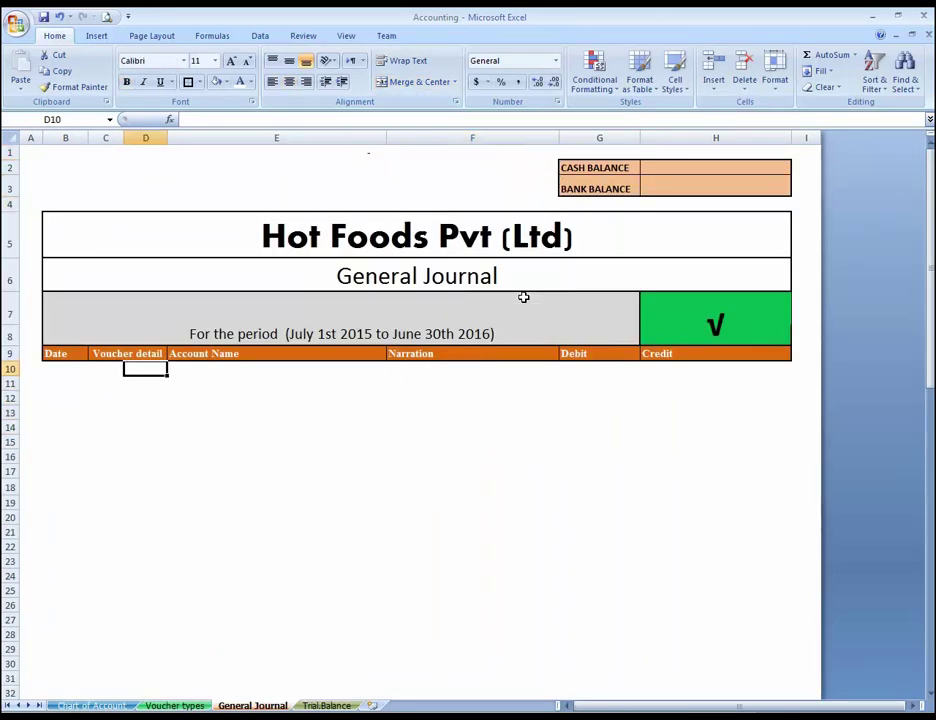
{"action": "key", "text": "Right"}
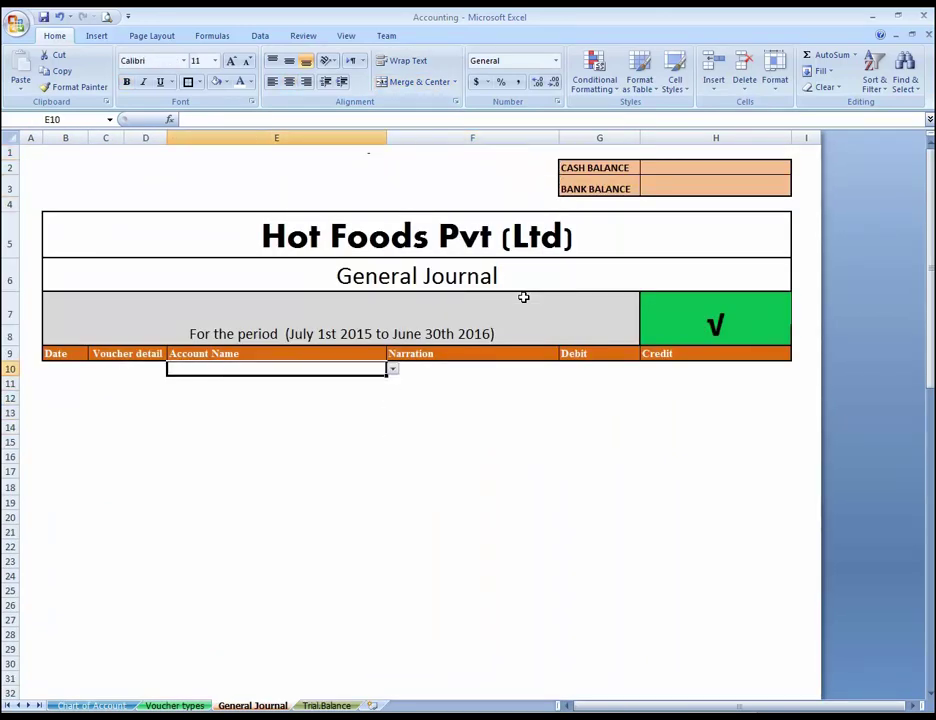
{"action": "type", "text": "cash"}
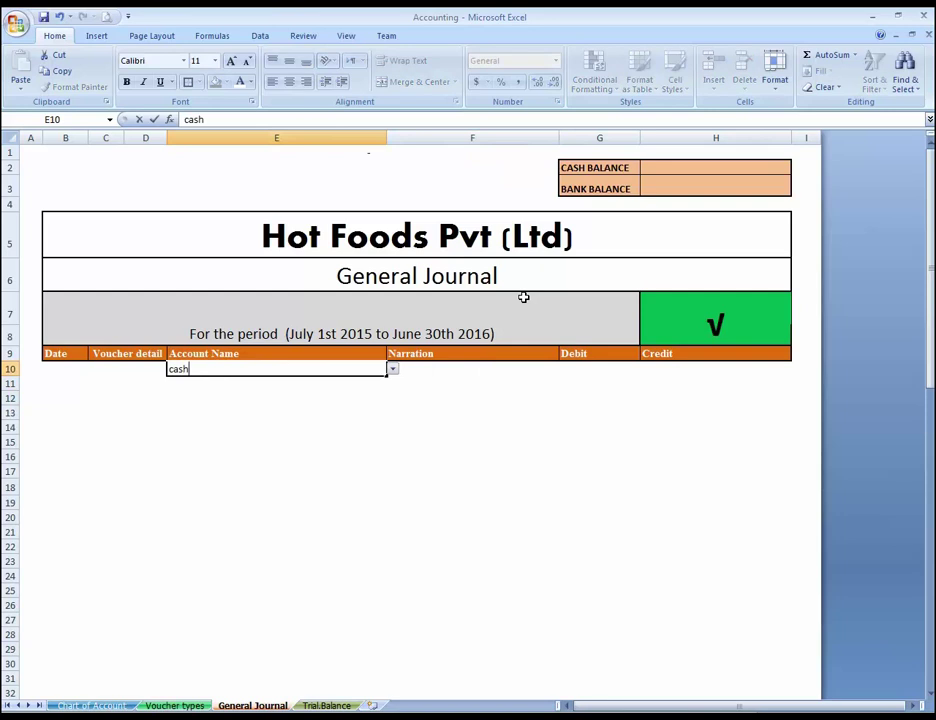
{"action": "key", "text": "Return"}
{"action": "key", "text": "Up"}
{"action": "type", "text": "CAh"}
{"action": "key", "text": "BackSpace"}
{"action": "key", "text": "BackSpace"}
{"action": "type", "text": "ash"}
{"action": "key", "text": "Return"}
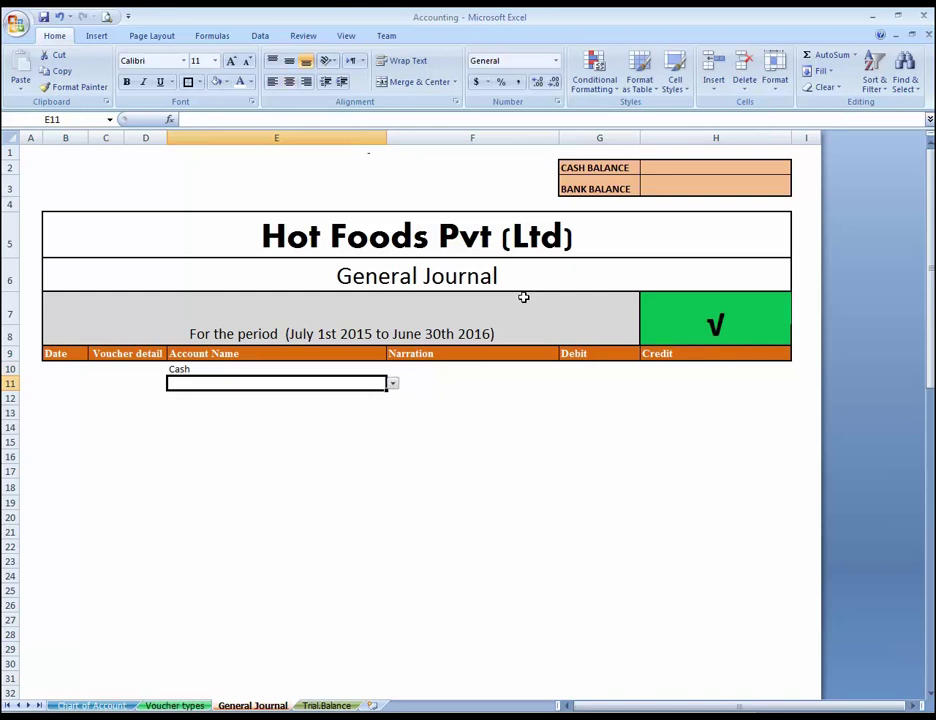
{"action": "type", "text": "Sales"}
{"action": "key", "text": "Return"}
Enter the narration "Cash Sales" for the Cash row and copy it down to the Sales row.
{"action": "key", "text": "Up"}
{"action": "key", "text": "Up"}
{"action": "key", "text": "Right"}
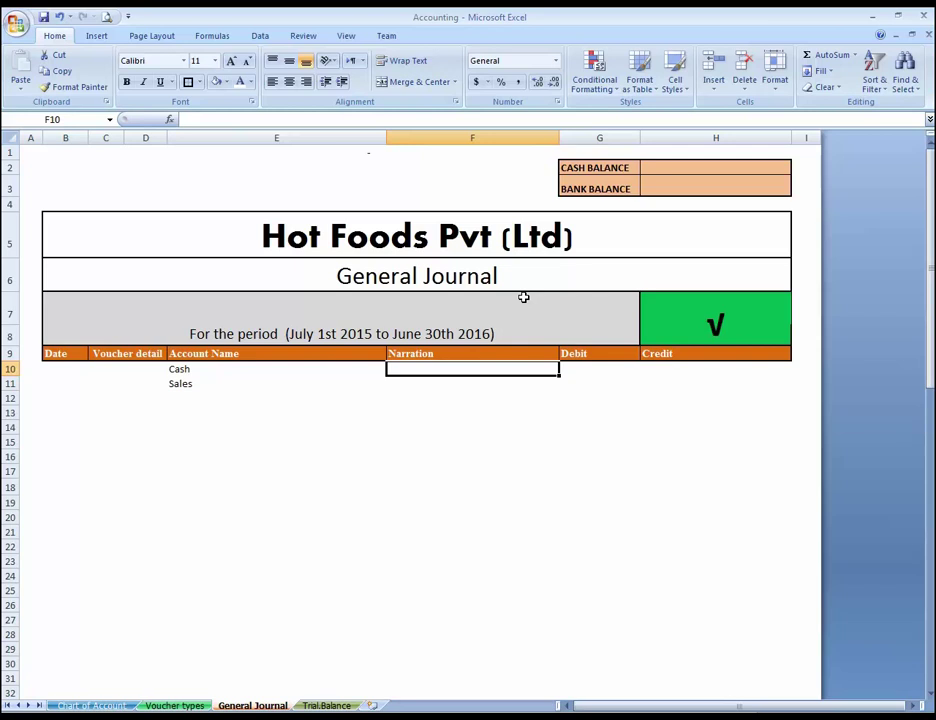
{"action": "type", "text": "Cash Sales"}
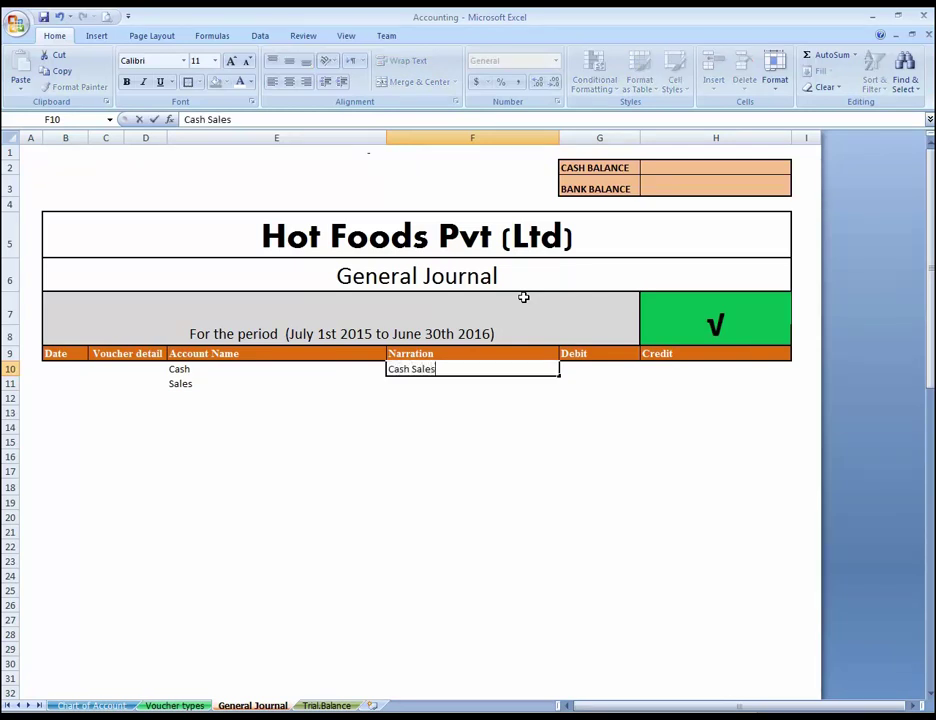
{"action": "key", "text": "Return"}
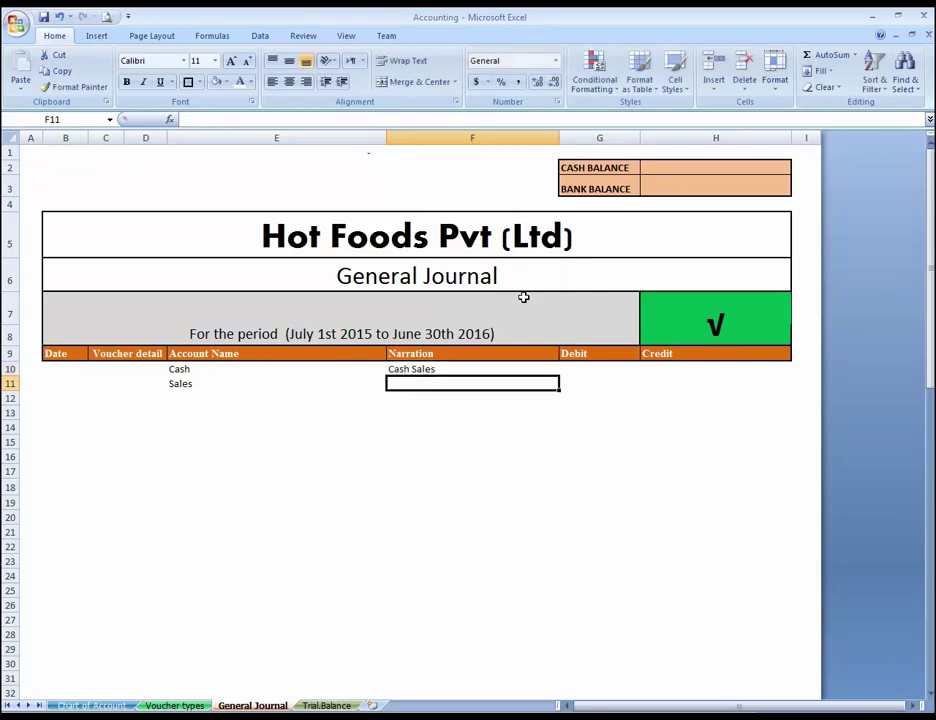
{"action": "key", "text": "ctrl+d"}
{"action": "key", "text": "Up"}
{"action": "key", "text": "Right"}
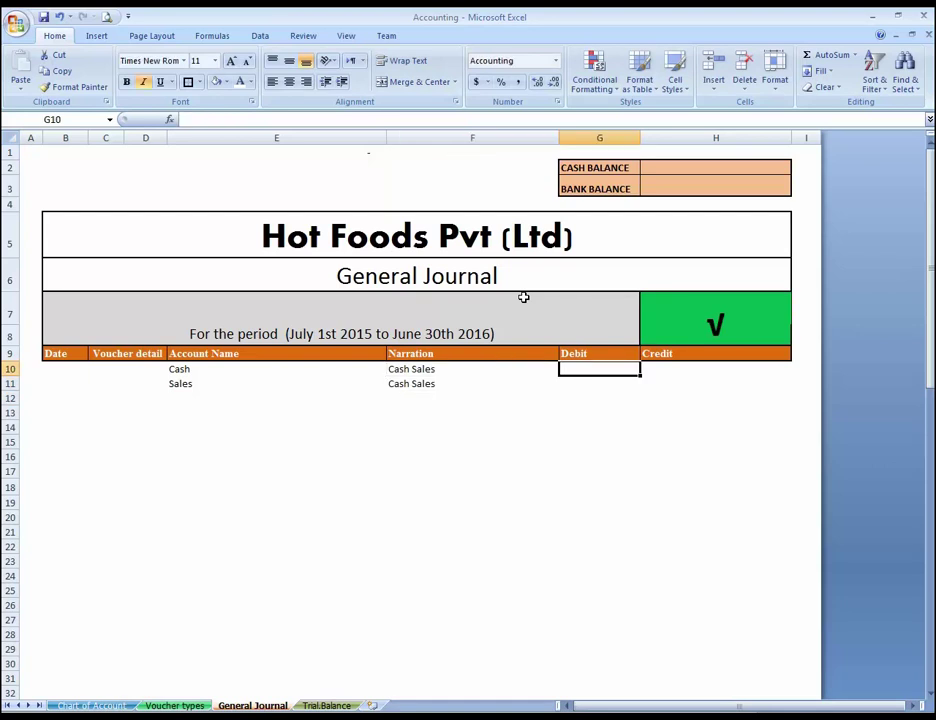
Enter a debit of 12000 for the Cash row in G10.
{"action": "key", "text": "Left"}
{"action": "key", "text": "Right"}
{"action": "key", "text": "Left"}
{"action": "key", "text": "Left"}
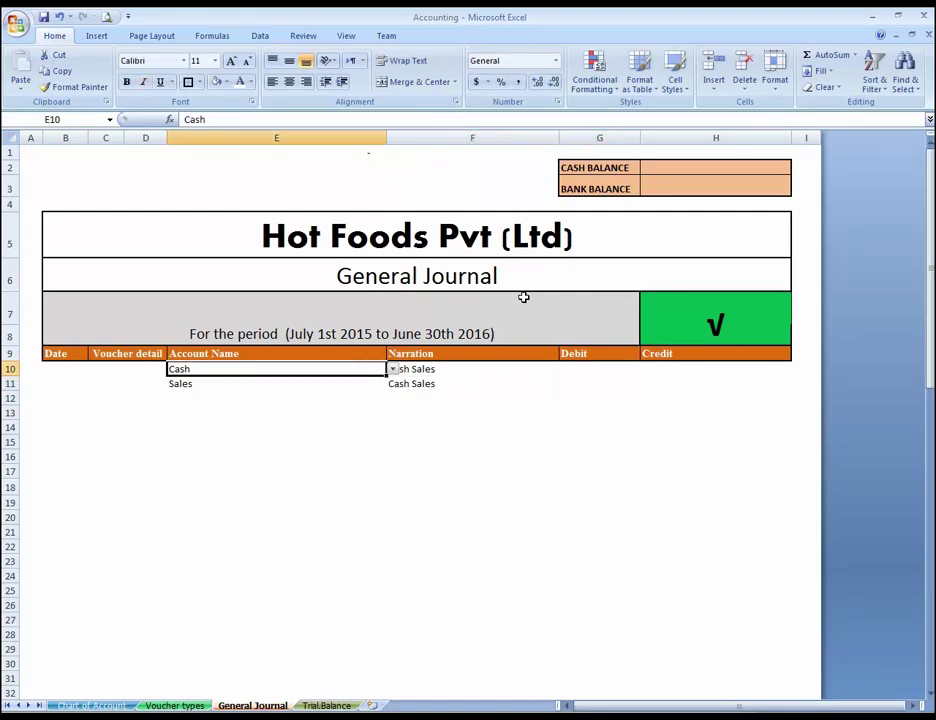
{"action": "key", "text": "Right"}
{"action": "key", "text": "Right"}
{"action": "type", "text": "12000"}
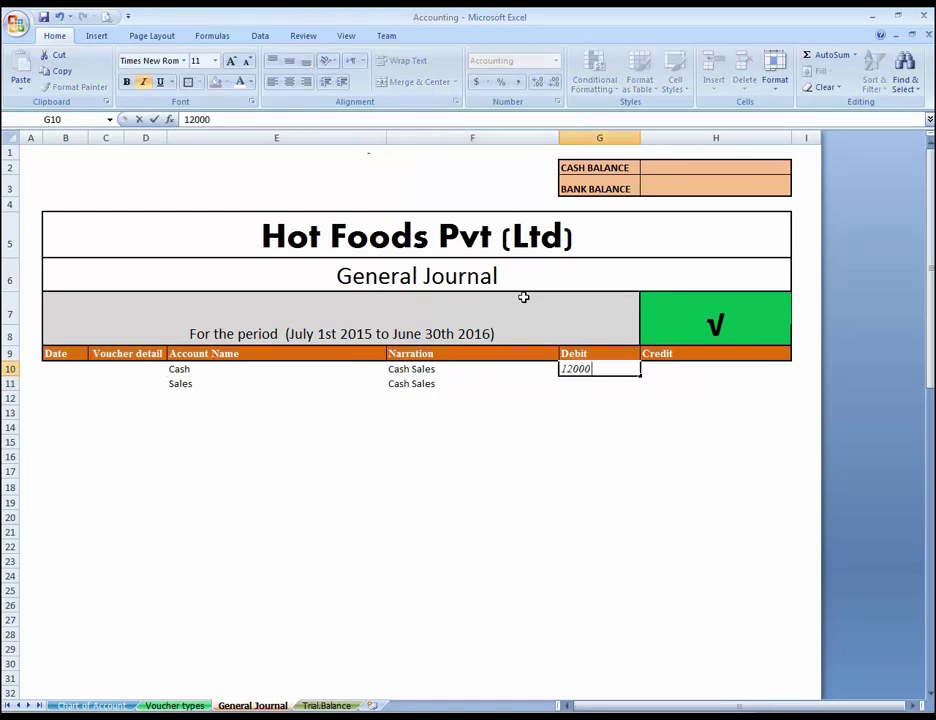
{"action": "key", "text": "Return"}
{"action": "key", "text": "Up"}
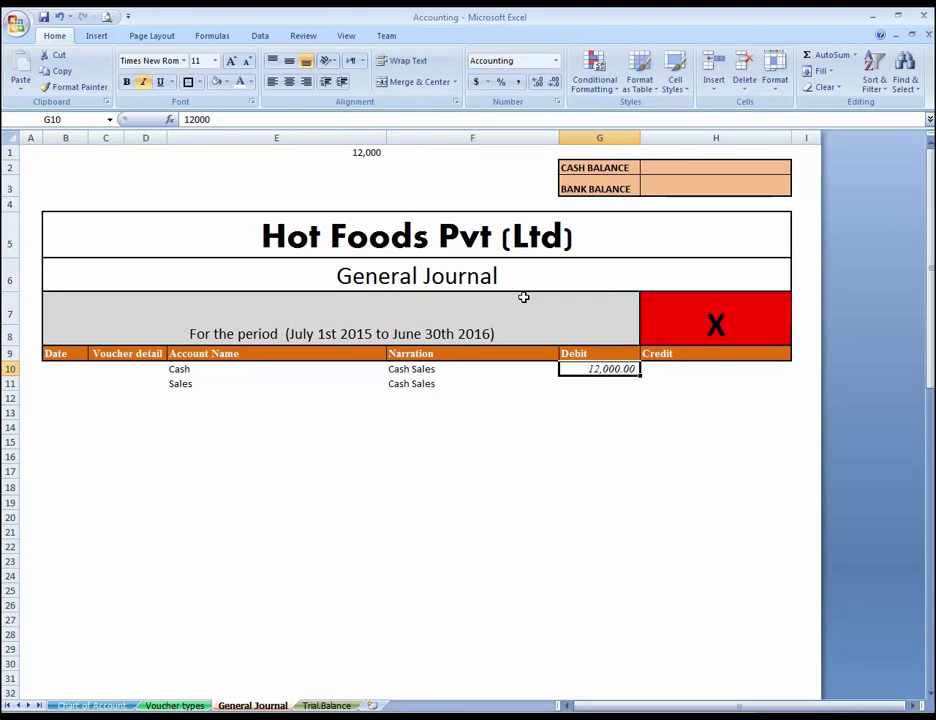
Check the balance indicator in H7 and enter a credit of 12,000 for the Sales row in H11.
{"action": "left_click", "coordinate": [726, 325]}
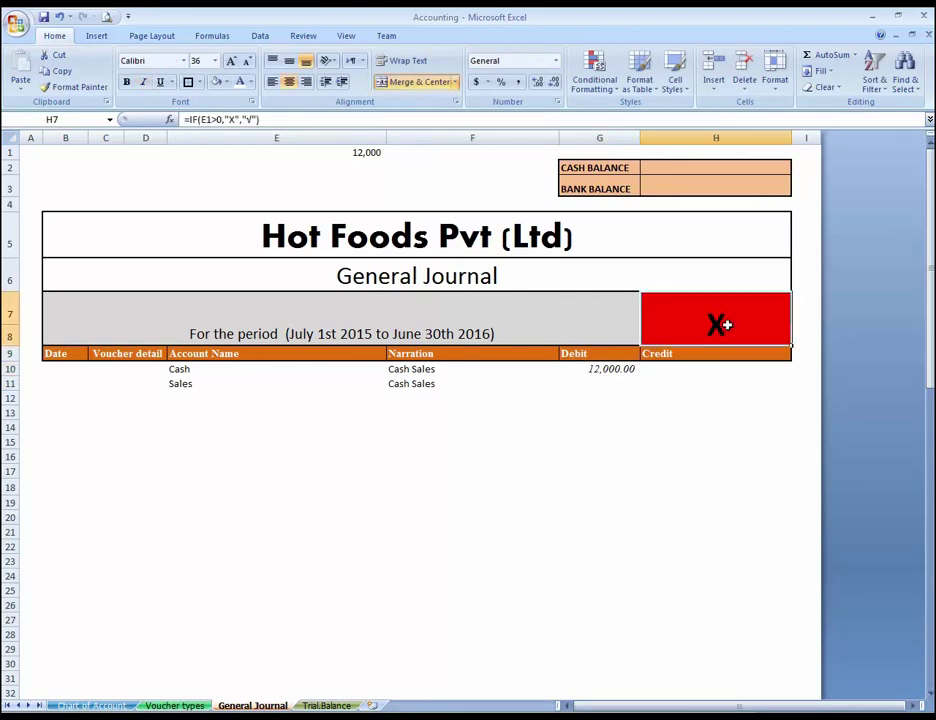
{"action": "key", "text": "Down"}
{"action": "key", "text": "Down"}
{"action": "key", "text": "Down"}
{"action": "key", "text": "Left"}
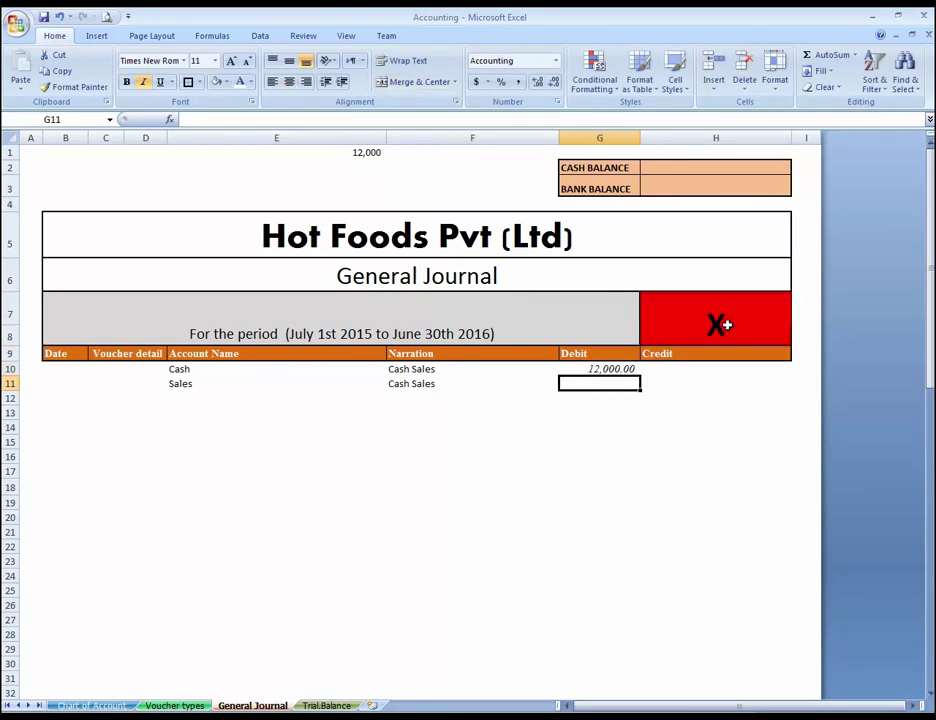
{"action": "key", "text": "Right"}
{"action": "key", "text": "Left"}
{"action": "key", "text": "Right"}
{"action": "key", "text": "Left"}
{"action": "key", "text": "Right"}
{"action": "type", "text": "12,000"}
{"action": "key", "text": "Return"}
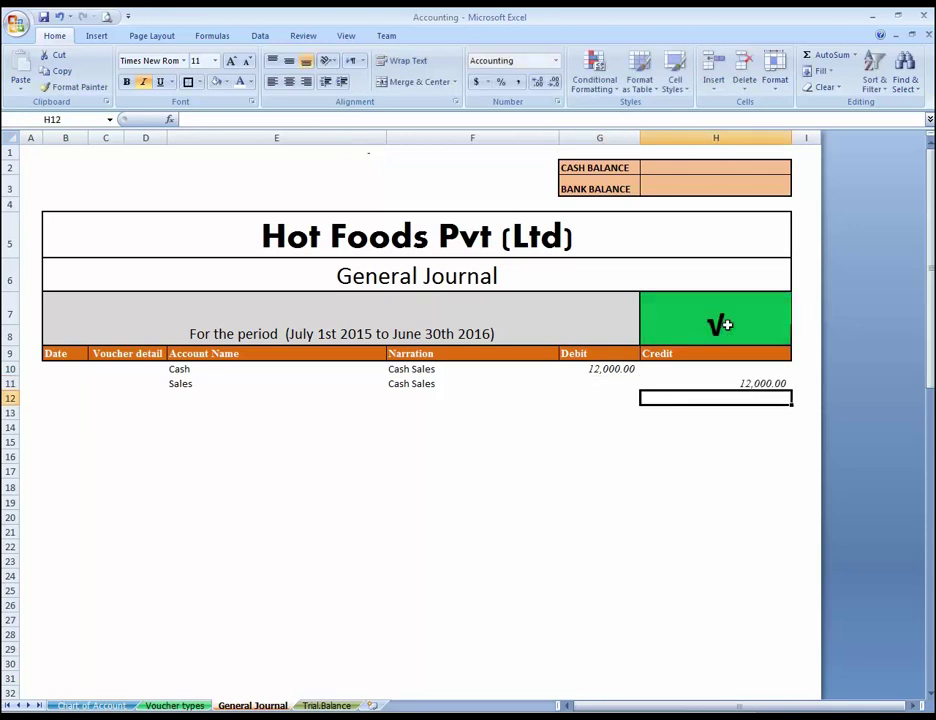
Recheck the journal's balance indicator and examine the posted Debit and Credit amounts on the Trial Balance.
{"action": "key", "text": "Up"}
{"action": "left_click", "coordinate": [745, 338]}
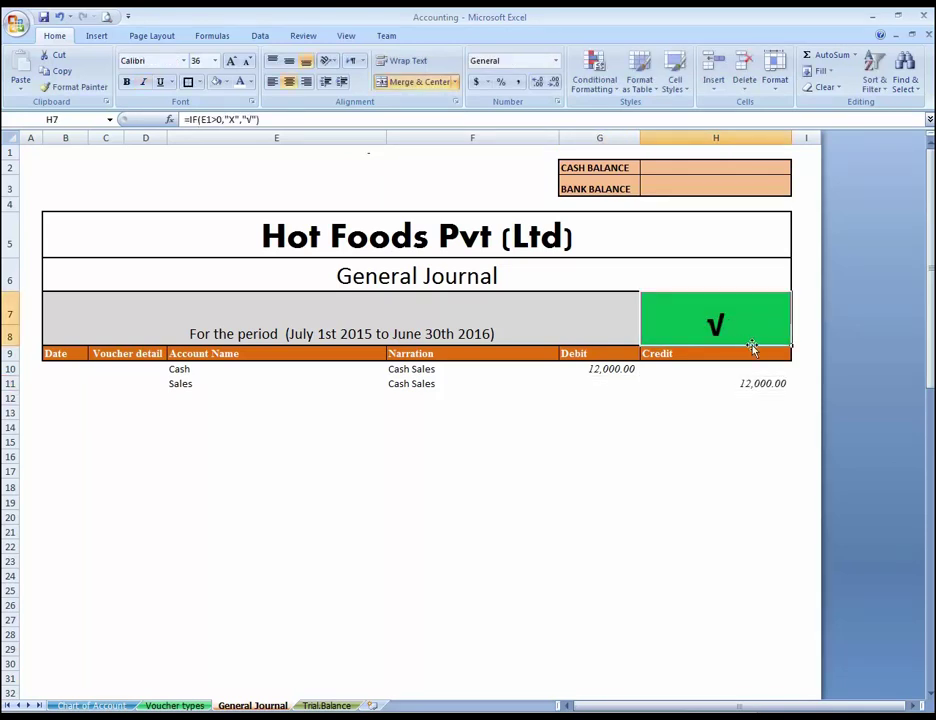
{"action": "key", "text": "ctrl+Page_Down"}
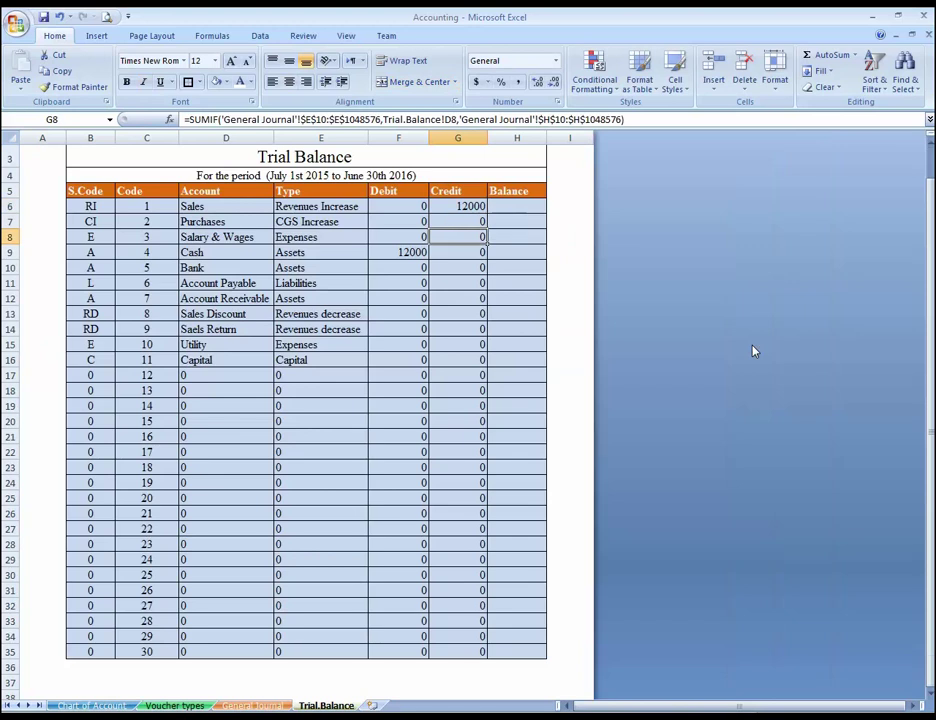
{"action": "key", "text": "Left"}
{"action": "key", "text": "Down"}
{"action": "key", "text": "Down"}
{"action": "key", "text": "Down"}
{"action": "key", "text": "Down"}
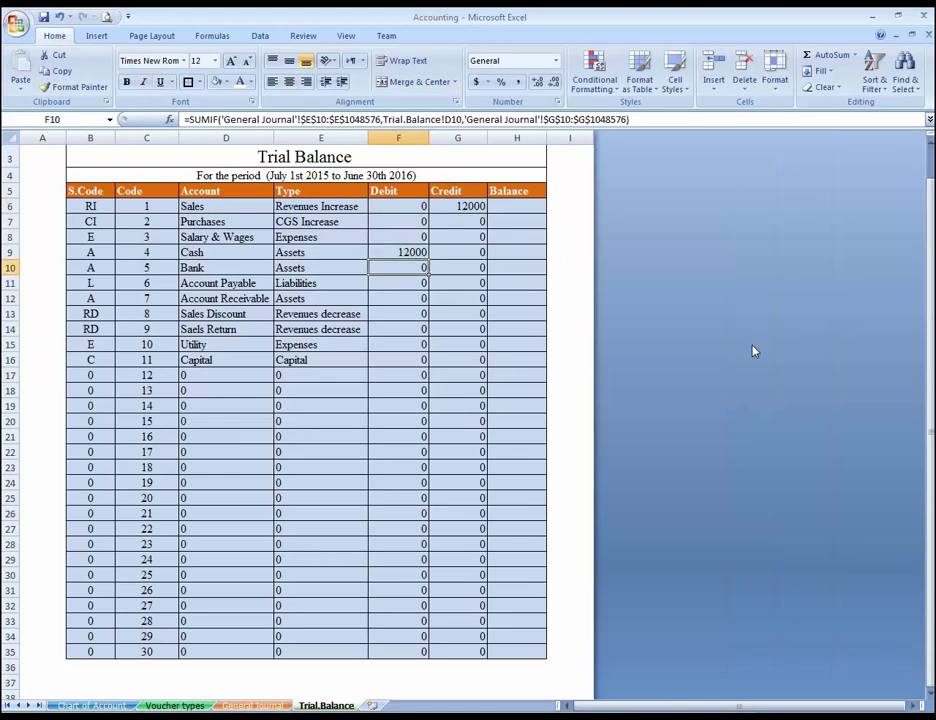
Enter the formula =G6-F6 in the Sales row's Balance cell H6 to subtract the debit from the credit.
{"action": "key", "text": "Up"}
{"action": "key", "text": "Left"}
{"action": "key", "text": "Left"}
{"action": "key", "text": "Right"}
{"action": "key", "text": "Right"}
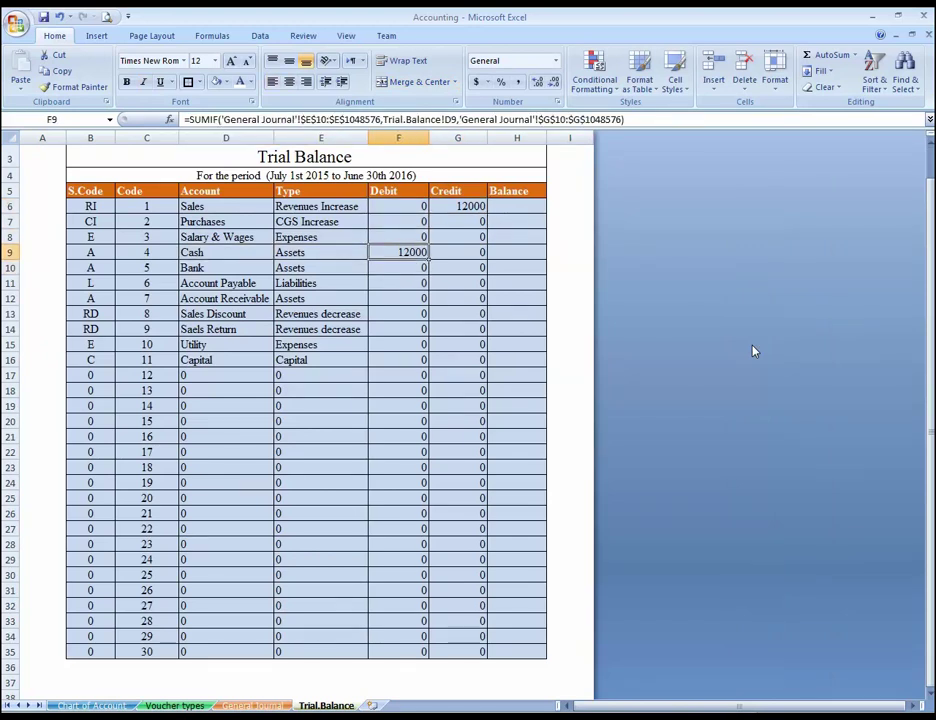
{"action": "left_click", "coordinate": [452, 208]}
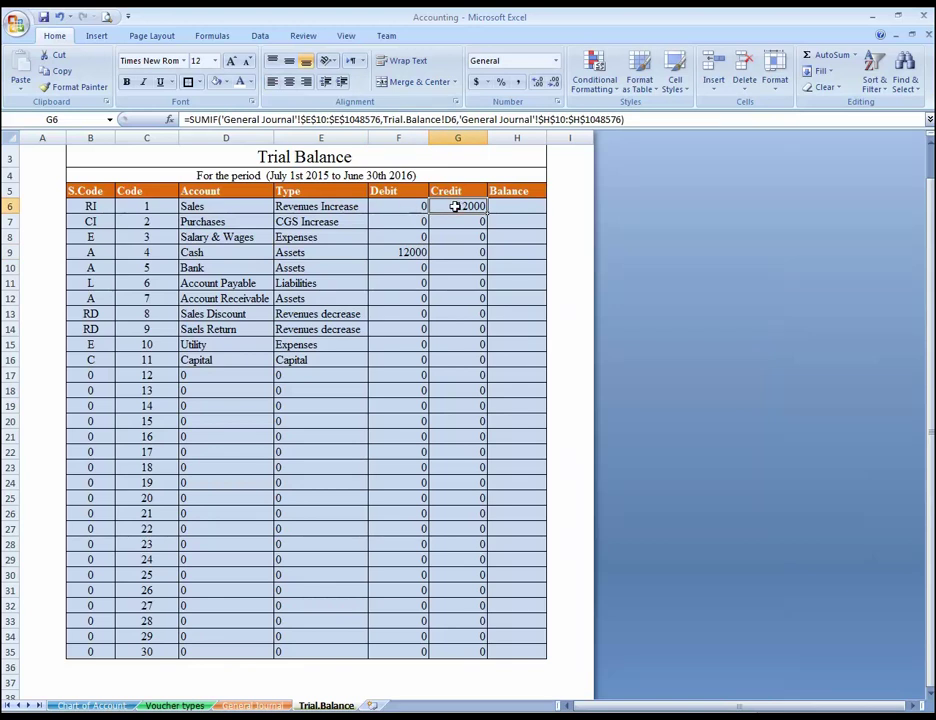
{"action": "left_click", "coordinate": [520, 207]}
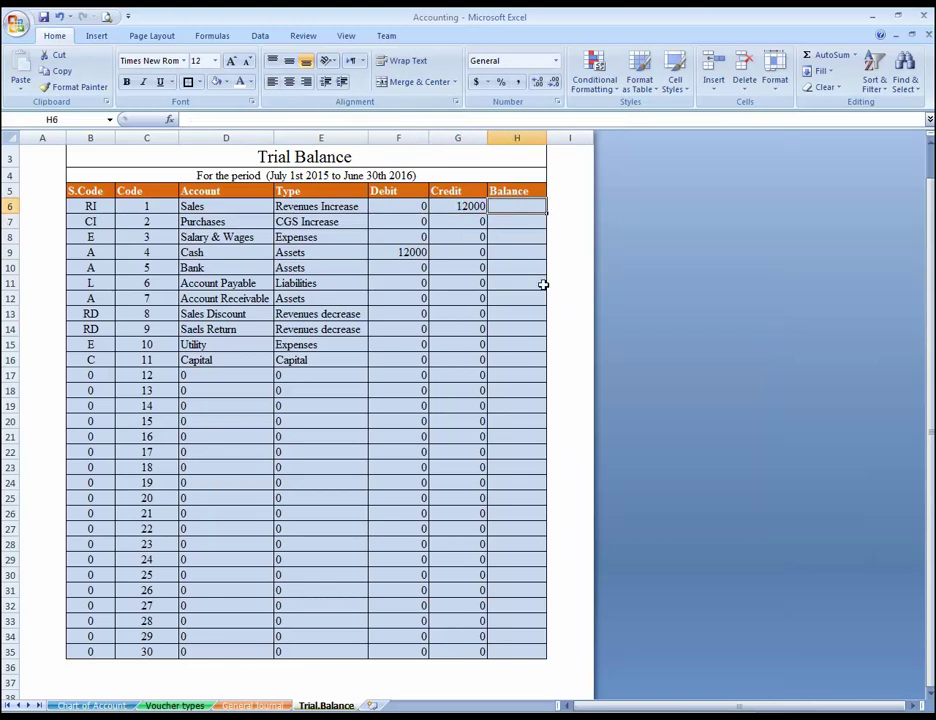
{"action": "left_click", "coordinate": [469, 206]}
{"action": "left_click", "coordinate": [513, 207]}
{"action": "type", "text": "=G6-F6"}
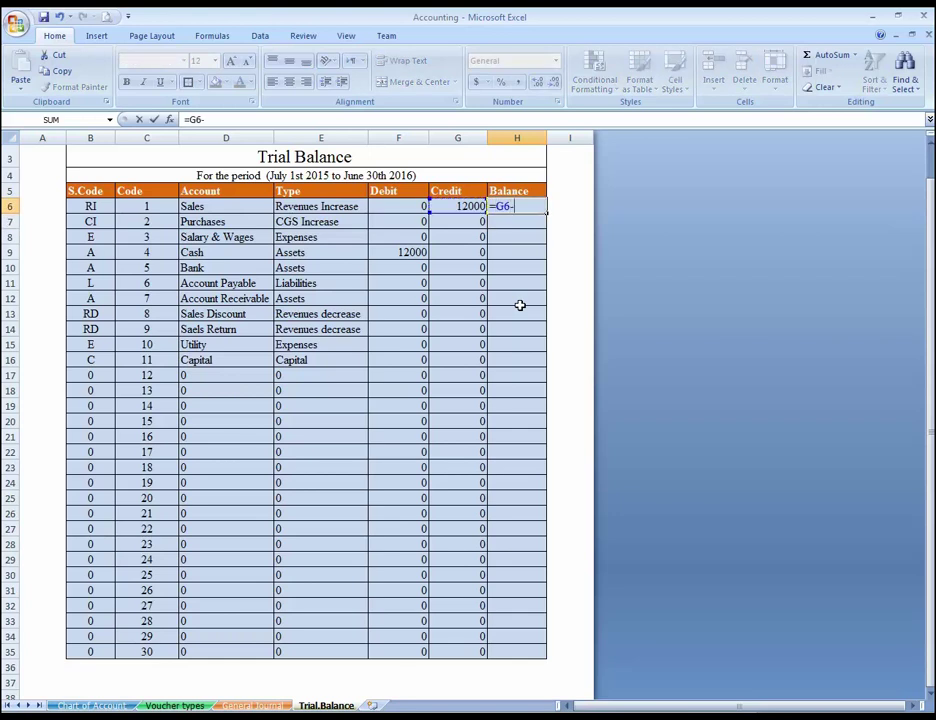
{"action": "key", "text": "Return"}
Fill the credit-minus-debit formula from H6 down the Balance column to H35.
{"action": "key", "text": "Up"}
{"action": "key", "text": "shift+Down"}
{"action": "key", "text": "shift+Down"}
{"action": "key", "text": "shift+Down"}
{"action": "key", "text": "shift+Down"}
{"action": "key", "text": "shift+Down"}
{"action": "key", "text": "shift+Down"}
{"action": "key", "text": "shift+Down"}
{"action": "key", "text": "shift+Down"}
{"action": "key", "text": "shift+Down"}
{"action": "key", "text": "shift+Down"}
{"action": "key", "text": "shift+Down"}
{"action": "key", "text": "shift+Down"}
{"action": "key", "text": "shift+Down"}
{"action": "key", "text": "shift+Down"}
{"action": "key", "text": "shift+Down"}
{"action": "key", "text": "shift+Down"}
{"action": "key", "text": "shift+Down"}
{"action": "key", "text": "shift+Down"}
{"action": "key", "text": "shift+Down"}
{"action": "key", "text": "shift+Down"}
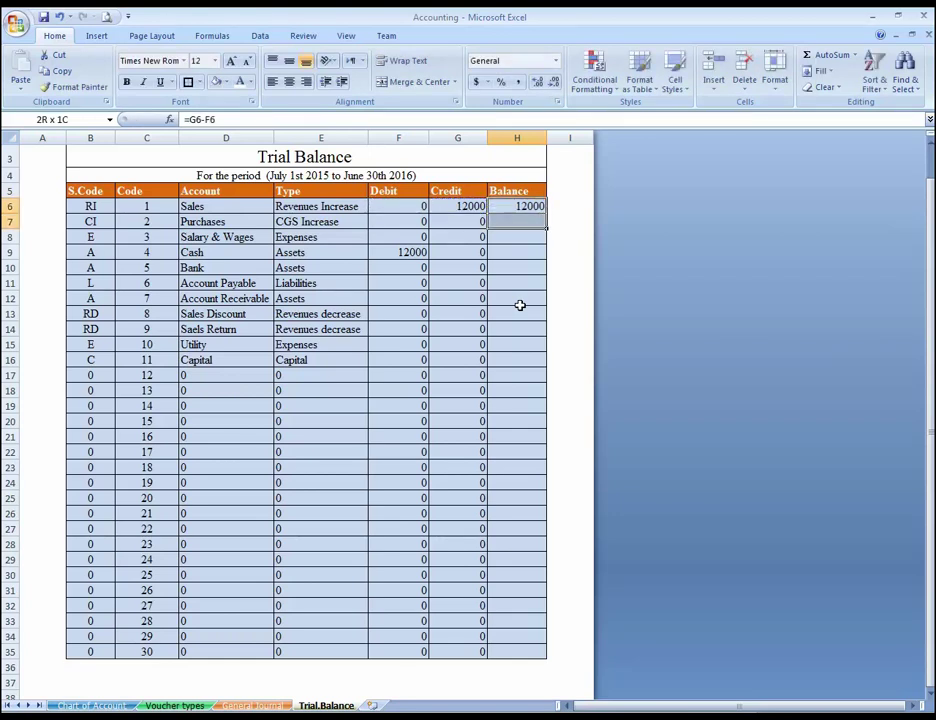
{"action": "key", "text": "shift+Down"}
{"action": "key", "text": "shift+Down"}
{"action": "key", "text": "shift+Down"}
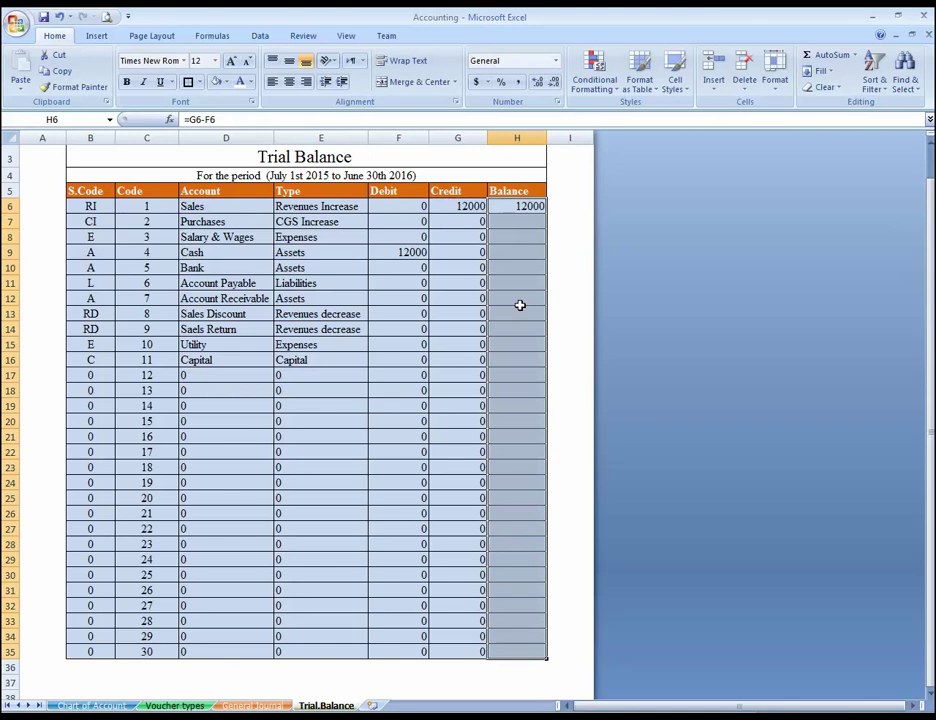
{"action": "key", "text": "ctrl+d"}
{"action": "key", "text": "Down"}
{"action": "key", "text": "Up"}
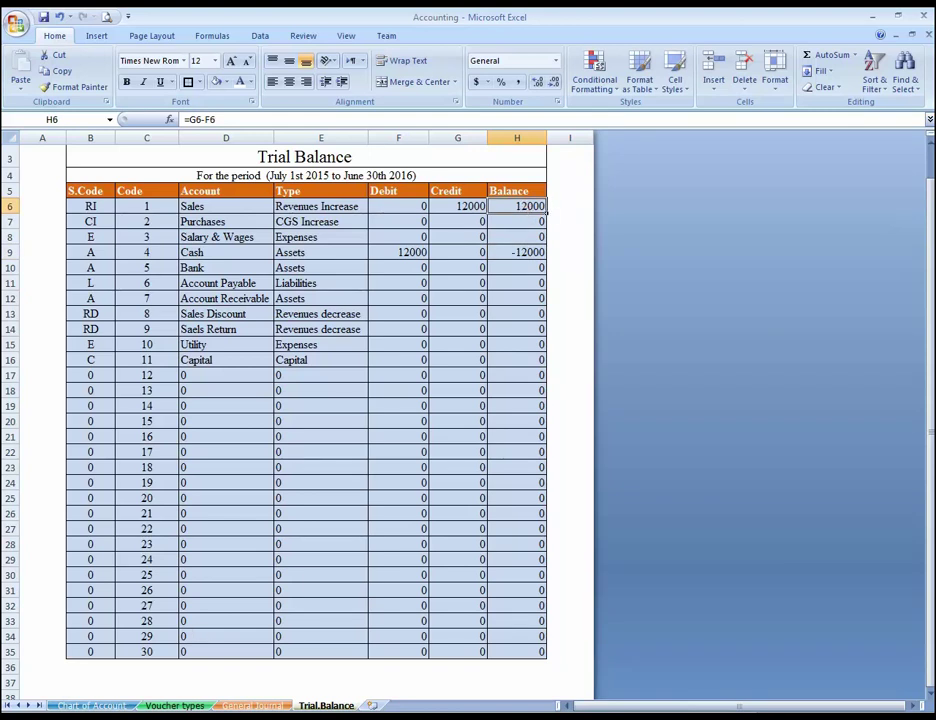
Compare the Sales and Cash balances, and review the account types in the Type column from Sales to Account Receivable.
{"action": "left_click", "coordinate": [528, 253]}
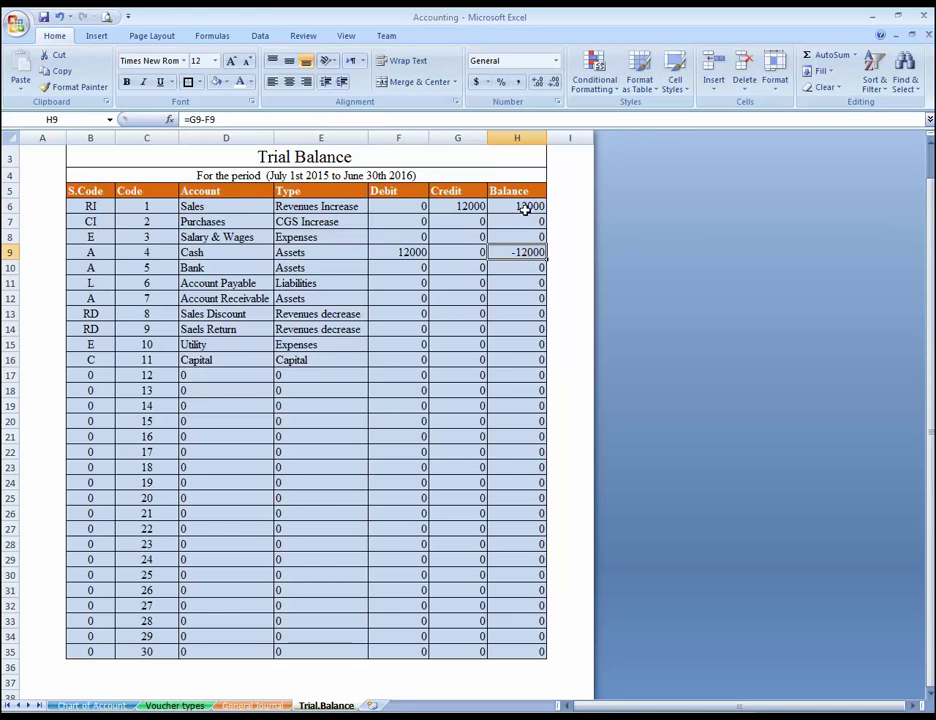
{"action": "left_click", "coordinate": [525, 207]}
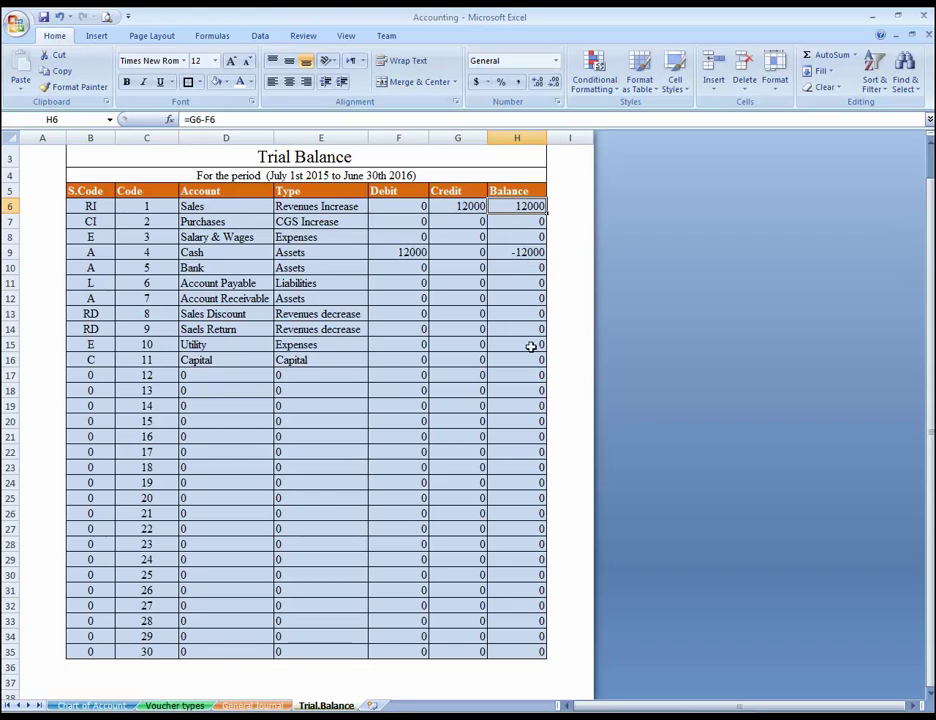
{"action": "key", "text": "Down"}
{"action": "key", "text": "Up"}
{"action": "key", "text": "Left"}
{"action": "key", "text": "Left"}
{"action": "key", "text": "Left"}
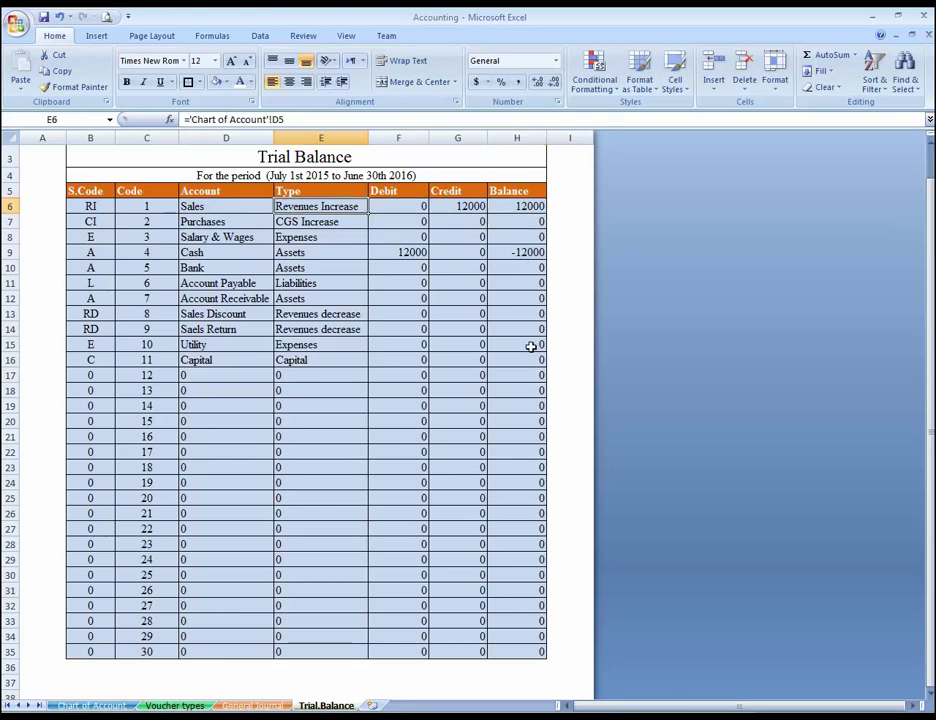
{"action": "key", "text": "Down"}
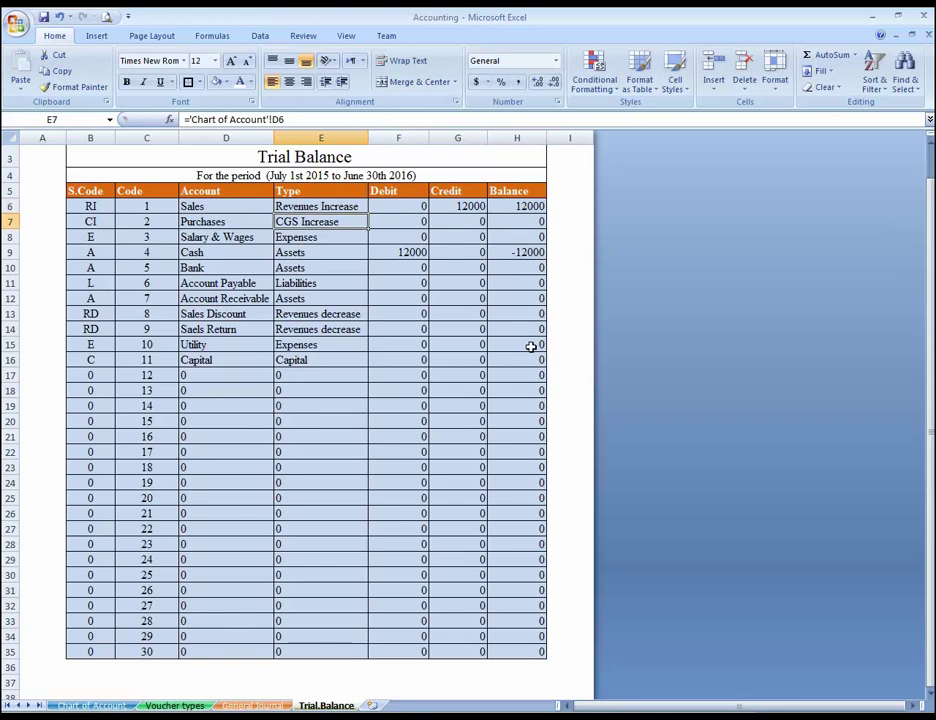
{"action": "key", "text": "Up"}
{"action": "key", "text": "Down"}
{"action": "key", "text": "Down"}
{"action": "key", "text": "Down"}
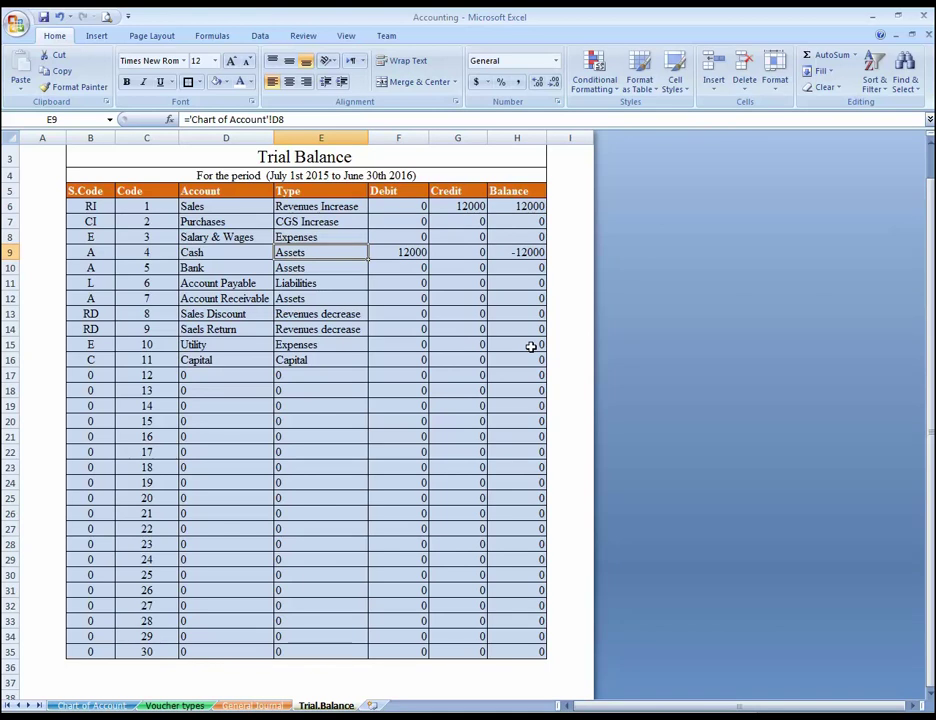
{"action": "key", "text": "Down"}
{"action": "key", "text": "Down"}
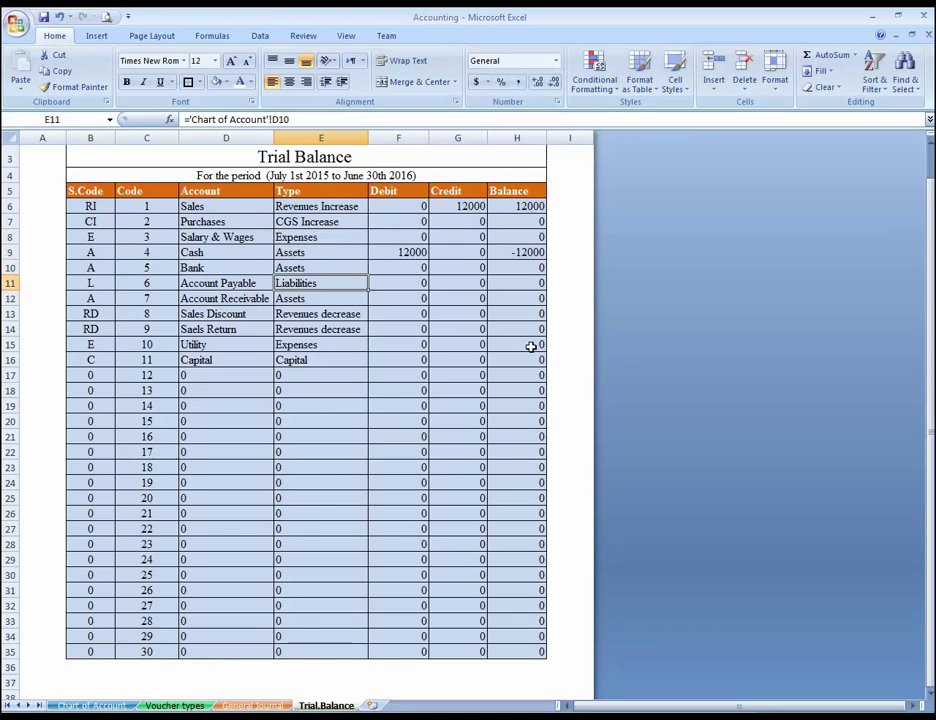
{"action": "key", "text": "Down"}
{"action": "key", "text": "Right"}
{"action": "key", "text": "Right"}
{"action": "key", "text": "Right"}
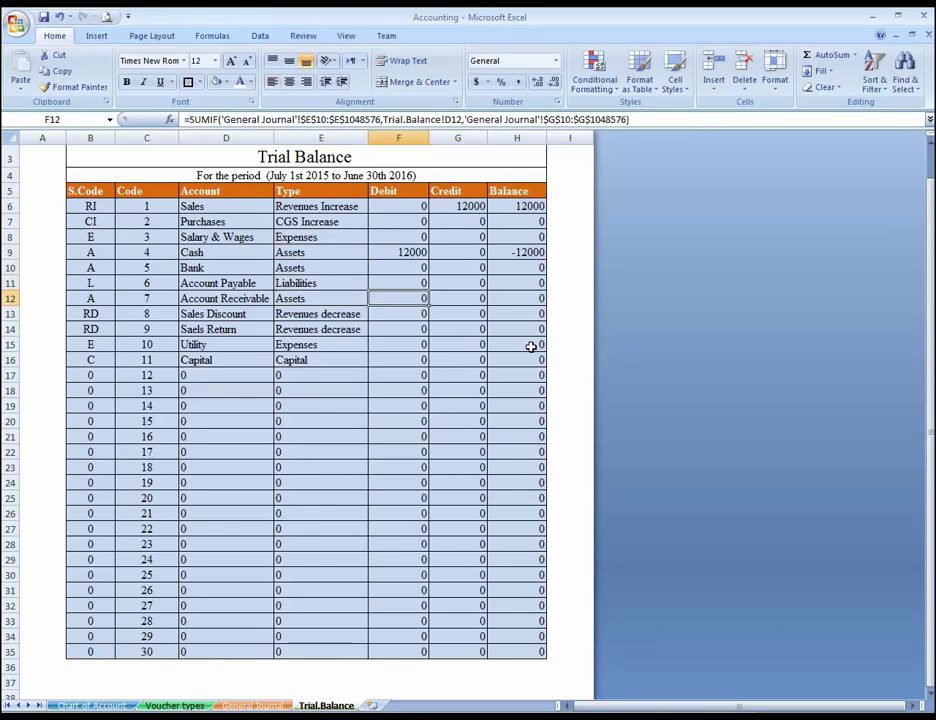
{"action": "key", "text": "Up"}
{"action": "key", "text": "Up"}
{"action": "key", "text": "Up"}
{"action": "key", "text": "Up"}
{"action": "key", "text": "Up"}
{"action": "key", "text": "Up"}
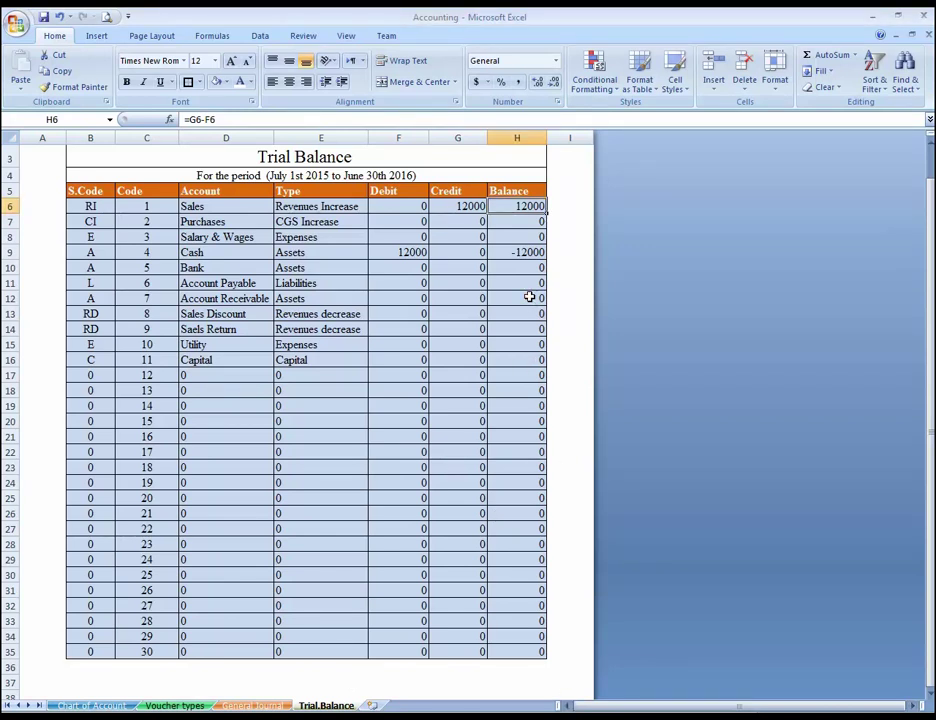
Start replacing the formula in H6 with an IF containing an OR test whose first condition is B6="RI".
{"action": "type", "text": "=if"}
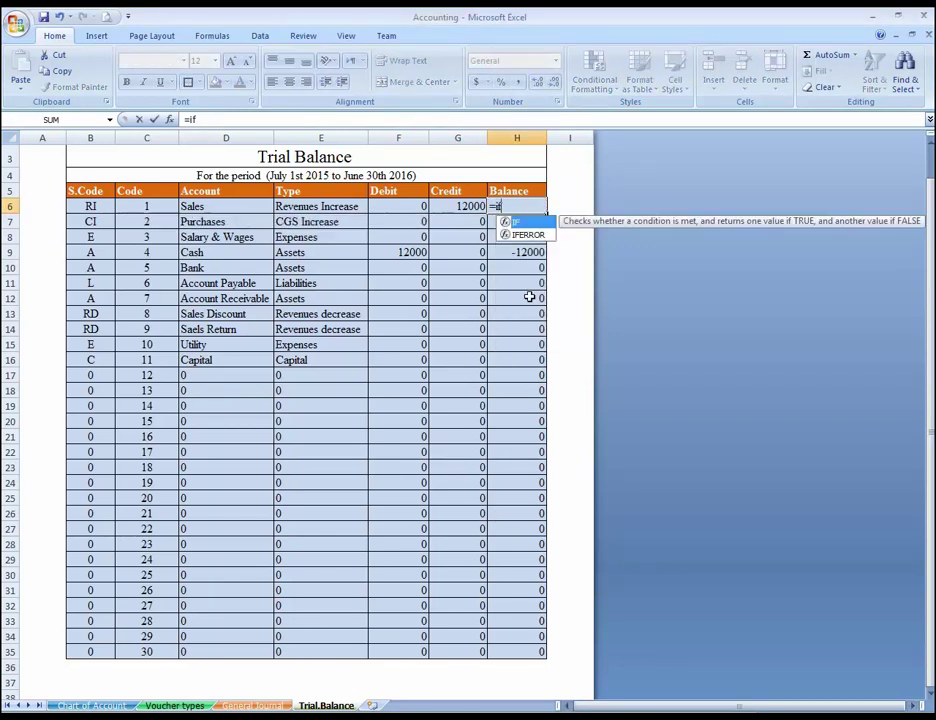
{"action": "type", "text": "(or"}
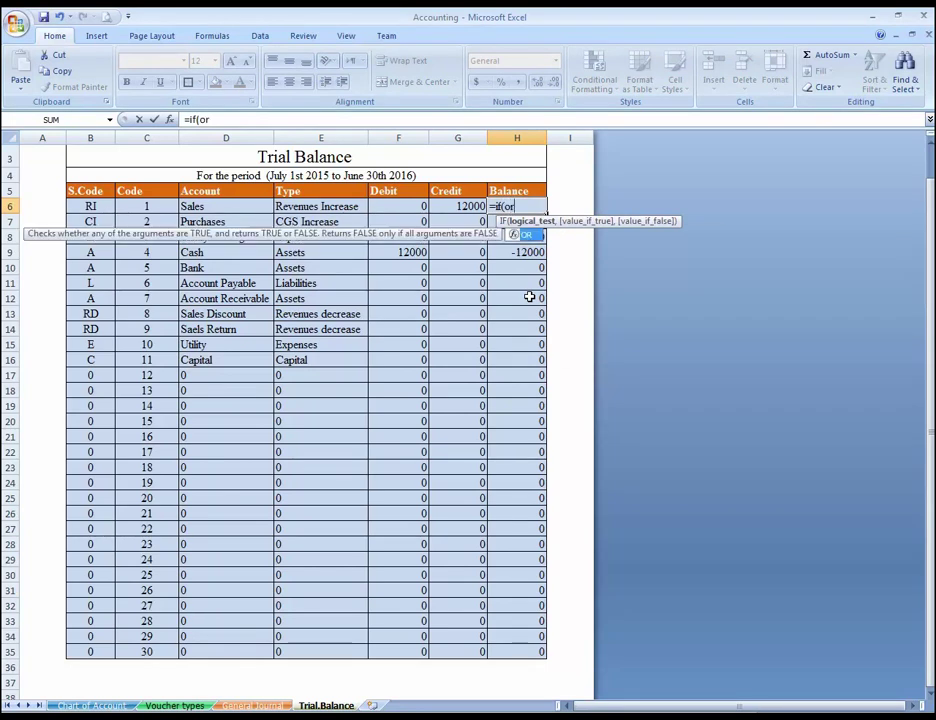
{"action": "type", "text": "("}
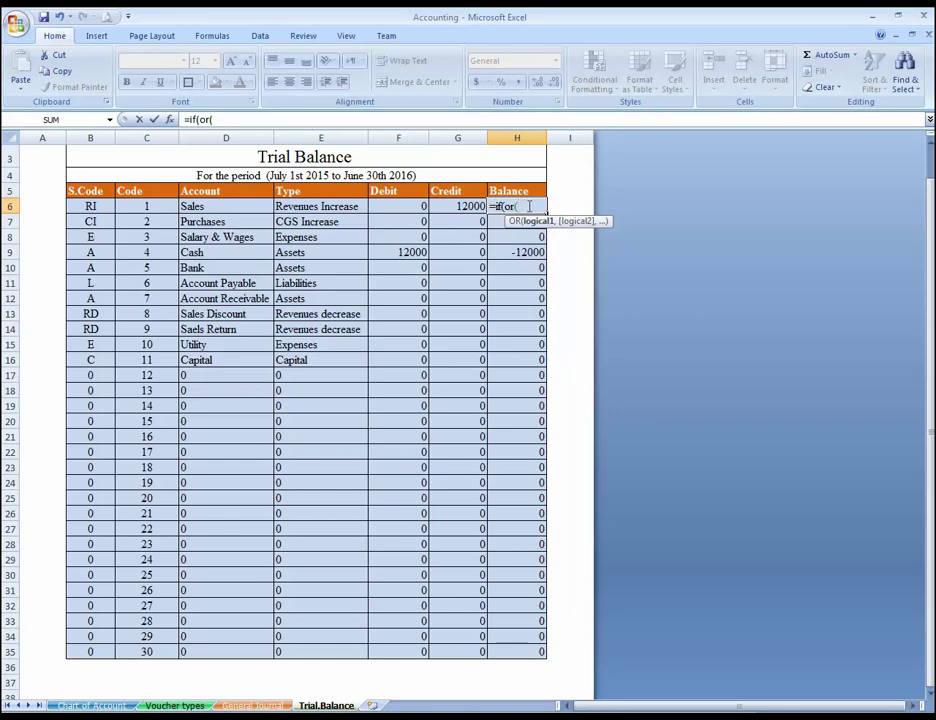
{"action": "left_click", "coordinate": [98, 206]}
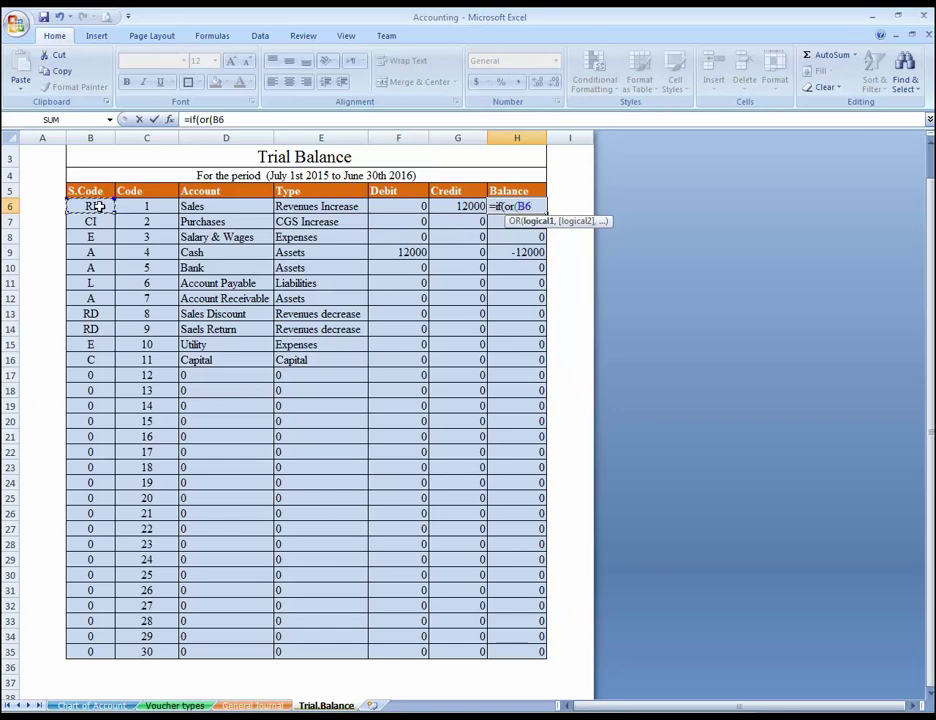
{"action": "type", "text": "="}
{"action": "type", "text": "\"ri"}
{"action": "key", "text": "BackSpace"}
{"action": "key", "text": "BackSpace"}
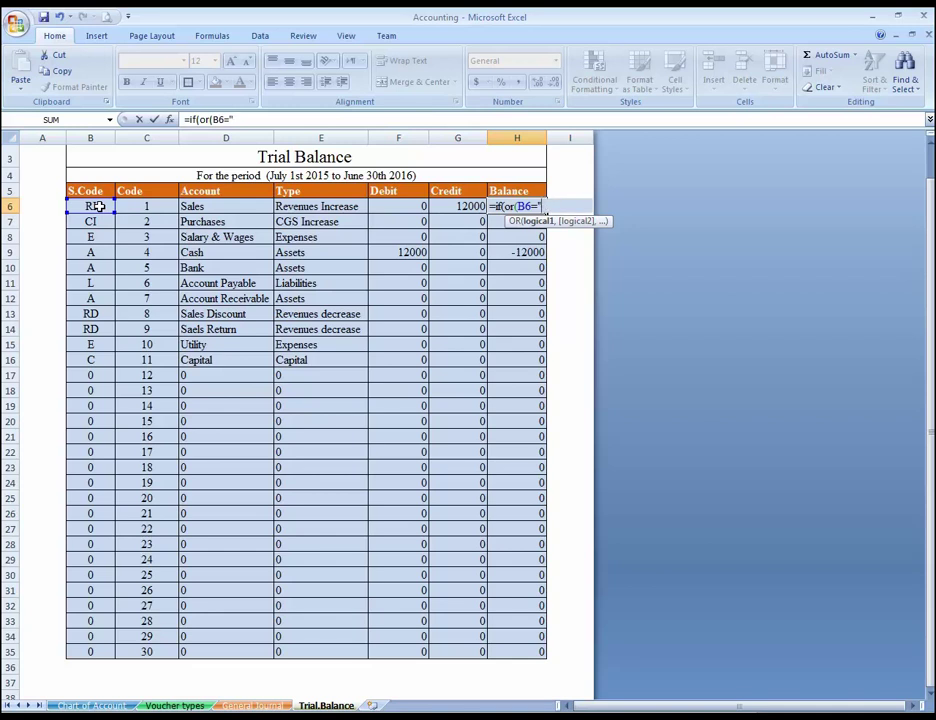
{"action": "type", "text": "RI\","}
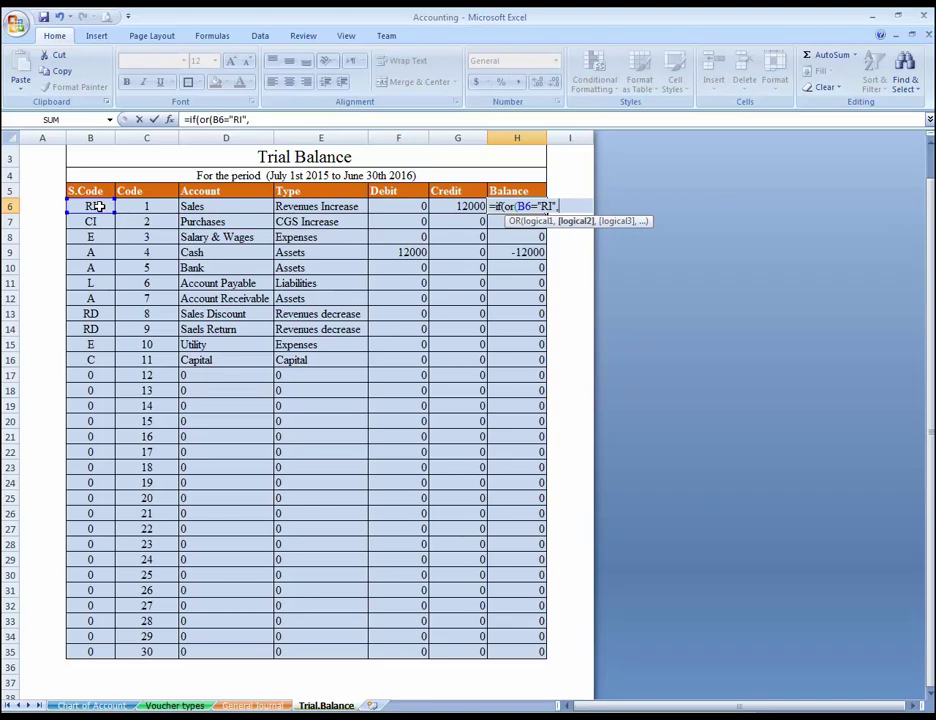
Add B6="L" and B6="C" as further conditions of the OR test and close the test.
{"action": "left_click", "coordinate": [98, 206]}
{"action": "type", "text": "=\""}
{"action": "type", "text": "L\","}
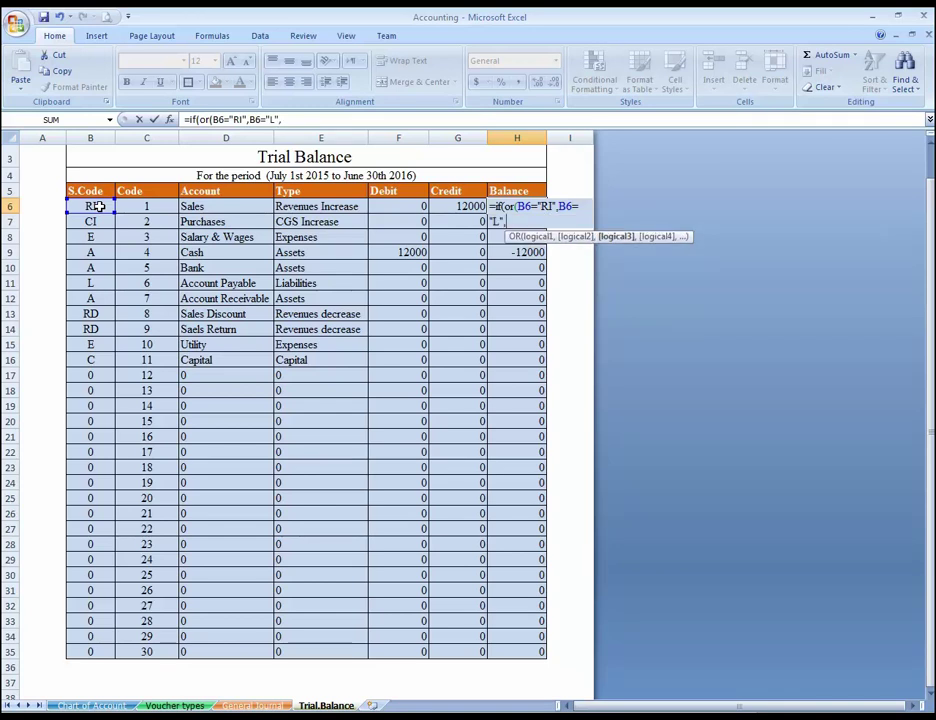
{"action": "left_click", "coordinate": [99, 207]}
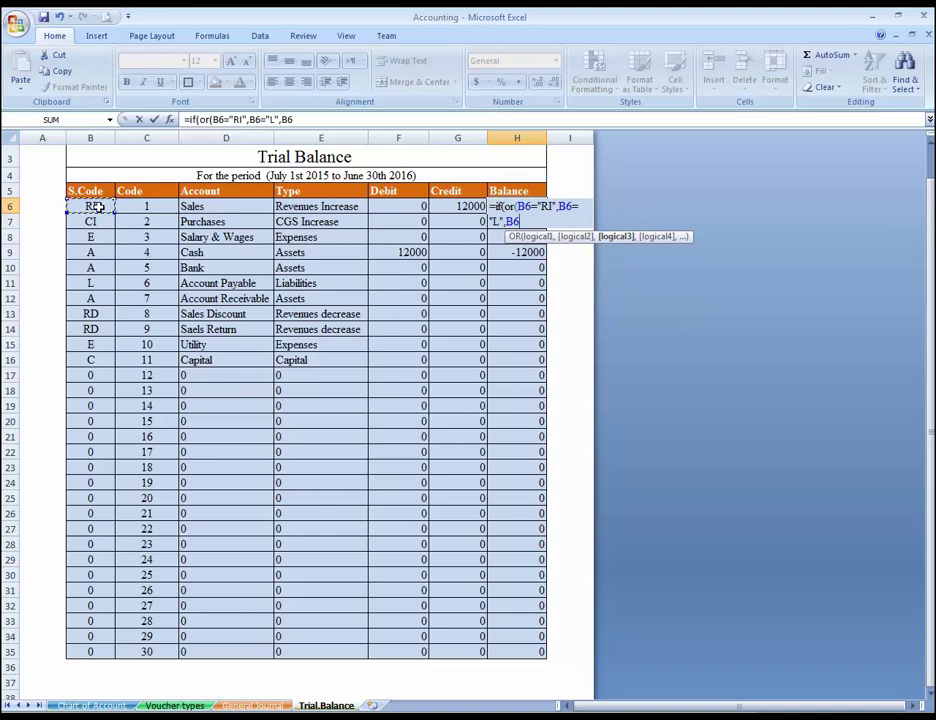
{"action": "type", "text": "="}
{"action": "type", "text": "\""}
{"action": "type", "text": "C"}
{"action": "type", "text": "),"}
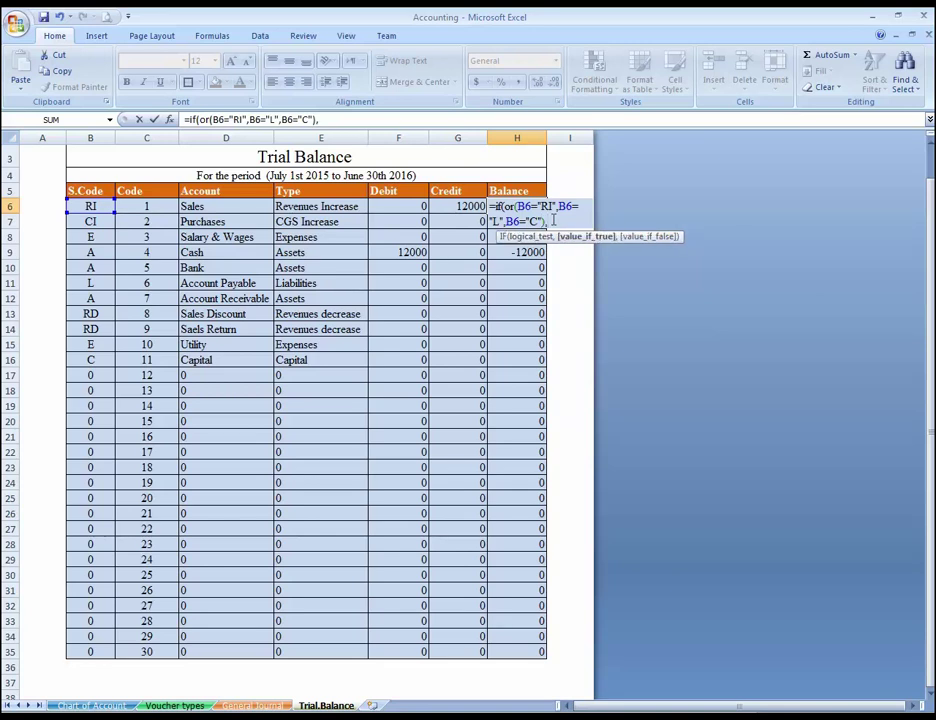
Complete the H6 formula with G6-F6 if true and F6-G6 if false, accepting the proposed closing parenthesis.
{"action": "left_click", "coordinate": [469, 207]}
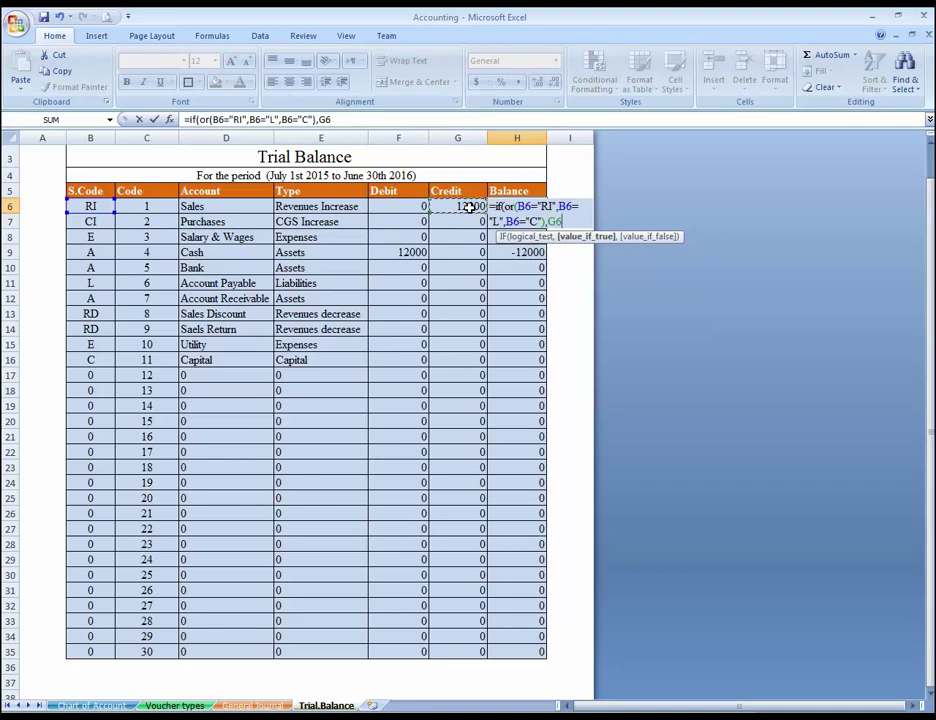
{"action": "type", "text": "-"}
{"action": "left_click", "coordinate": [410, 205]}
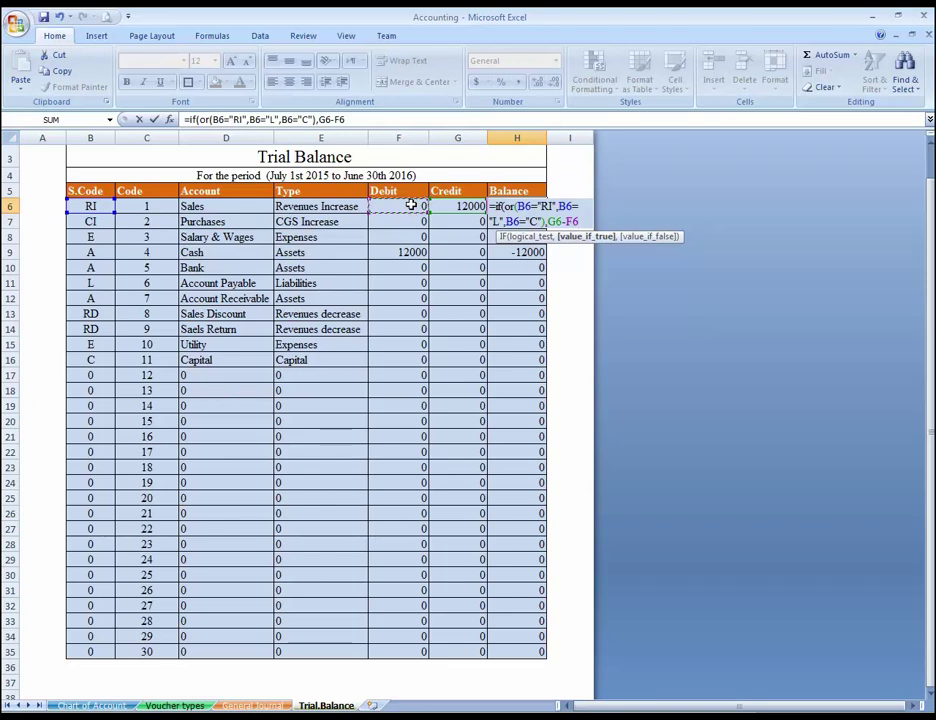
{"action": "type", "text": ","}
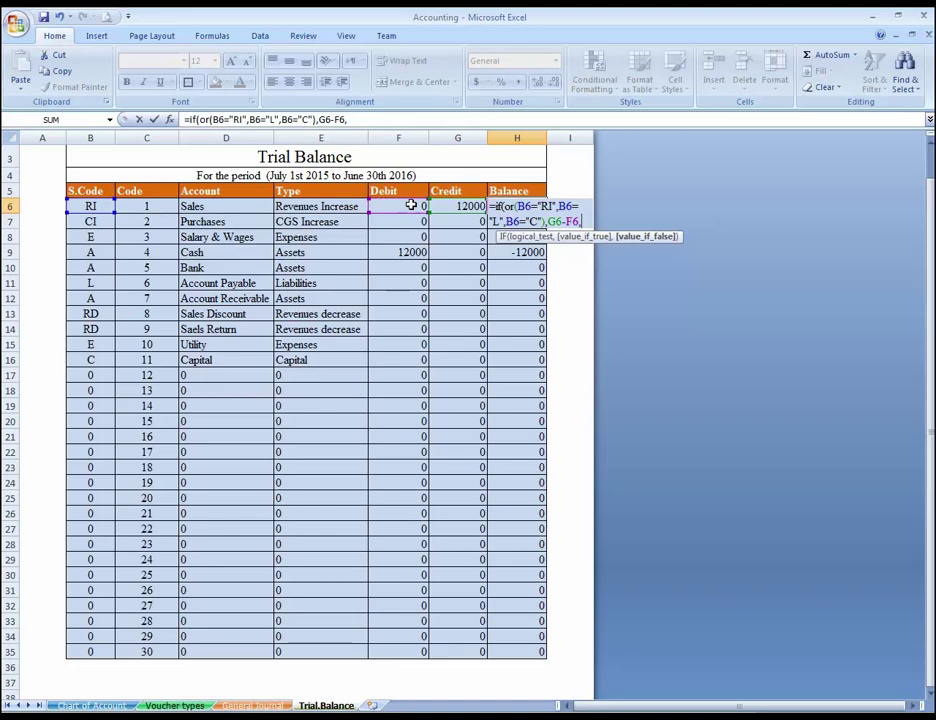
{"action": "left_click", "coordinate": [404, 204]}
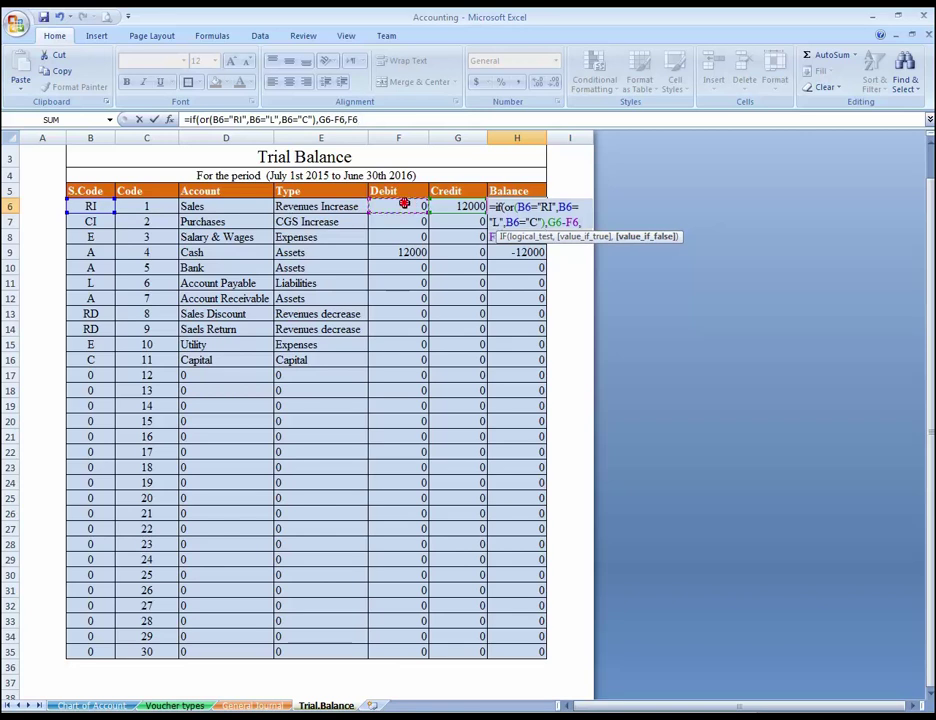
{"action": "type", "text": "-"}
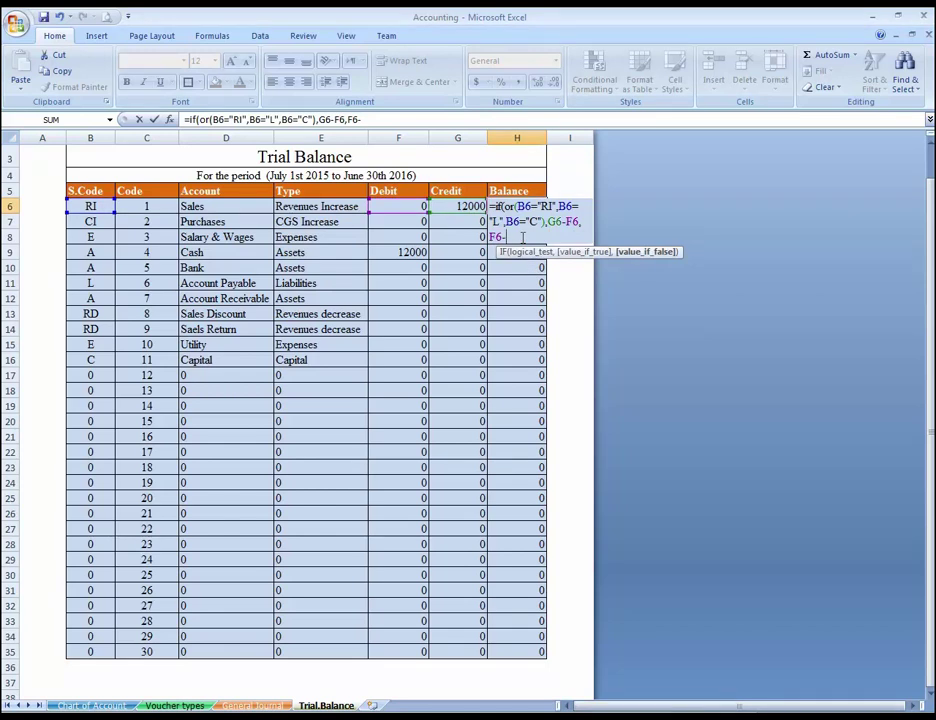
{"action": "left_click", "coordinate": [464, 205]}
{"action": "key", "text": "Return"}
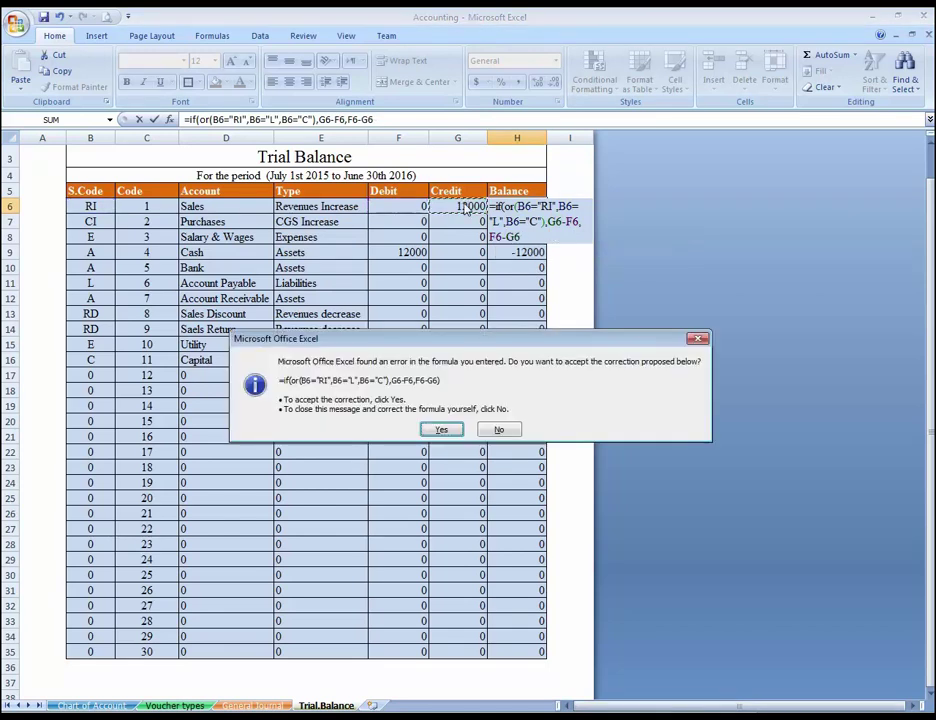
{"action": "key", "text": "Return"}
Fill the IF/OR balance formula from H6 down the Balance column to H35.
{"action": "key", "text": "Up"}
{"action": "key", "text": "shift+Down"}
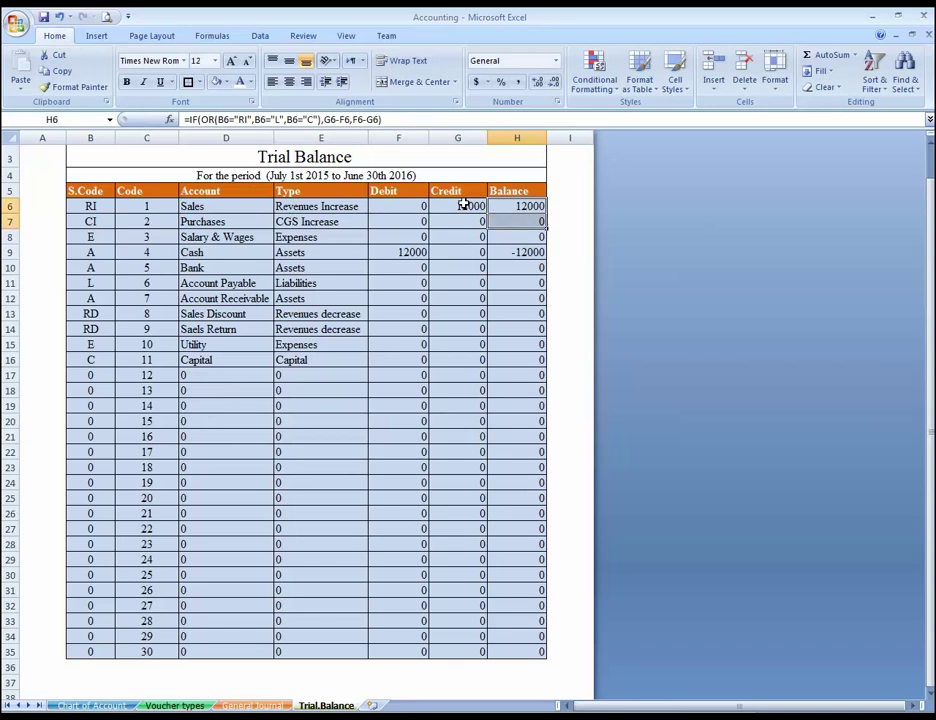
{"action": "key", "text": "F2"}
{"action": "key", "text": "Return"}
{"action": "key", "text": "Up"}
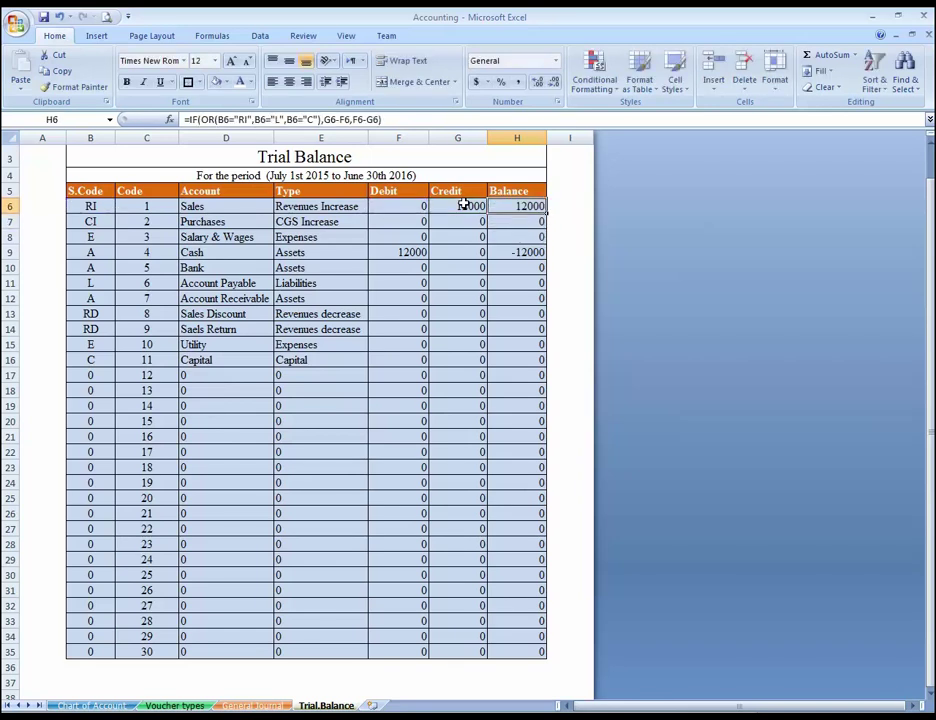
{"action": "key", "text": "shift+Down"}
{"action": "key", "text": "shift+Down"}
{"action": "key", "text": "shift+Down"}
{"action": "key", "text": "shift+Down"}
{"action": "key", "text": "shift+Down"}
{"action": "key", "text": "shift+Down"}
{"action": "key", "text": "shift+Down"}
{"action": "key", "text": "shift+Down"}
{"action": "key", "text": "shift+Down"}
{"action": "key", "text": "shift+Down"}
{"action": "key", "text": "shift+Down"}
{"action": "key", "text": "shift+Down"}
{"action": "key", "text": "shift+Down"}
{"action": "key", "text": "shift+Down"}
{"action": "key", "text": "shift+Down"}
{"action": "key", "text": "shift+Down"}
{"action": "key", "text": "shift+Down"}
{"action": "key", "text": "shift+Down"}
{"action": "key", "text": "shift+Down"}
{"action": "key", "text": "shift+Down"}
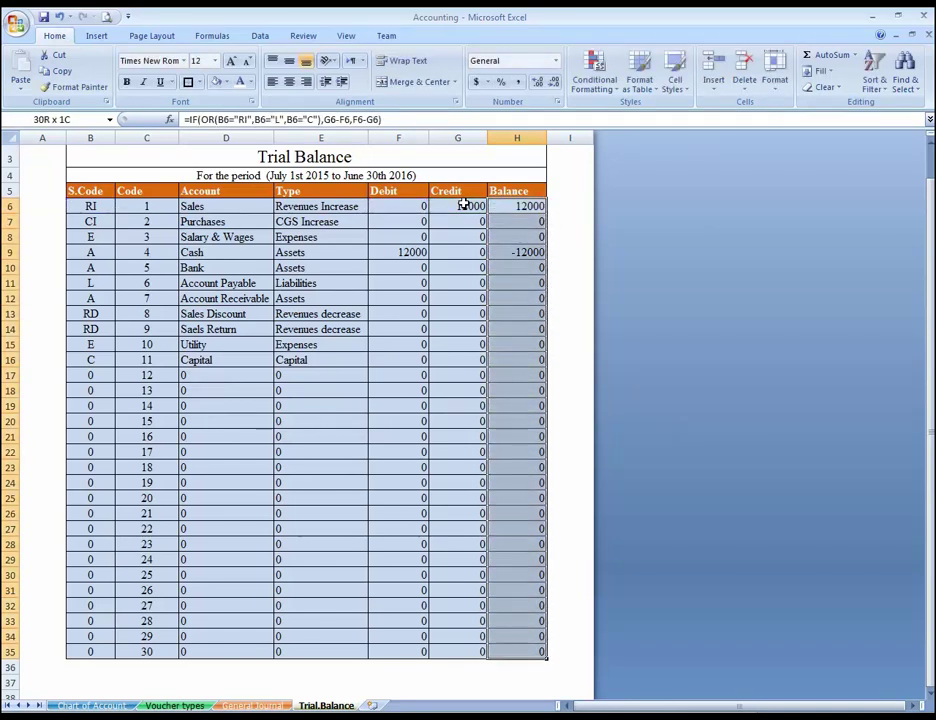
{"action": "key", "text": "ctrl+d"}
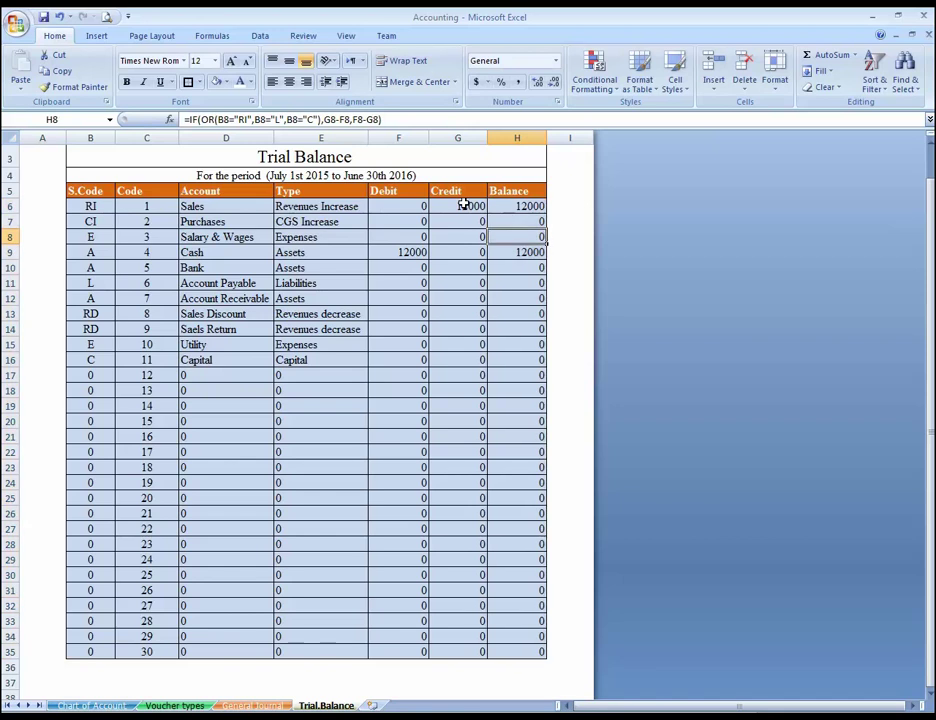
Compare the recalculated Balance values and formulas of the Sales and Cash rows.
{"action": "key", "text": "Down"}
{"action": "key", "text": "Up"}
{"action": "key", "text": "Down"}
{"action": "key", "text": "Down"}
{"action": "key", "text": "Down"}
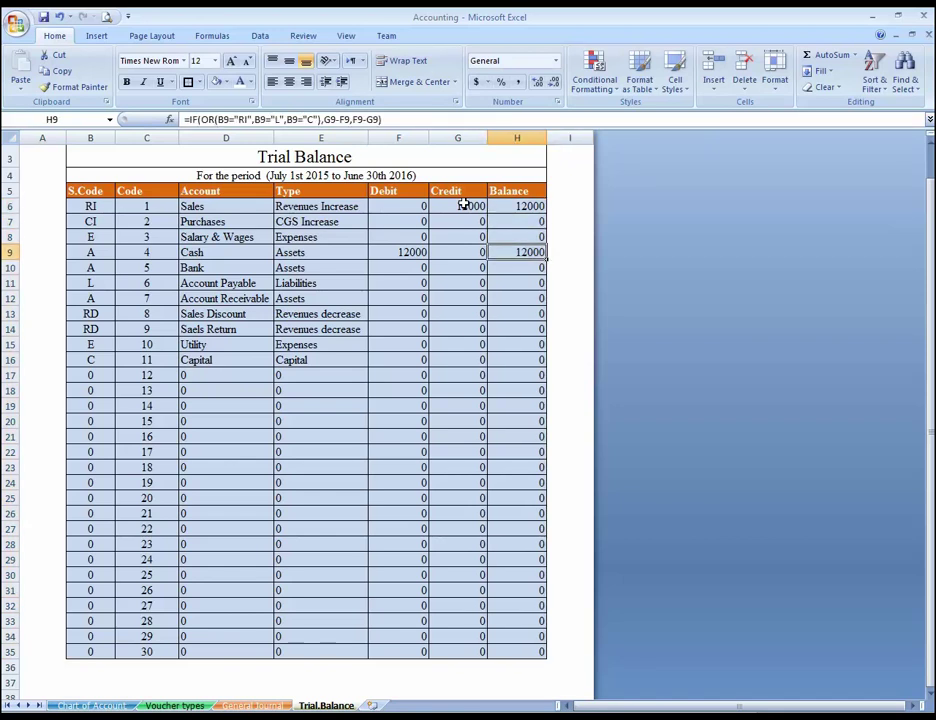
{"action": "key", "text": "Up"}
{"action": "key", "text": "Up"}
{"action": "key", "text": "Up"}
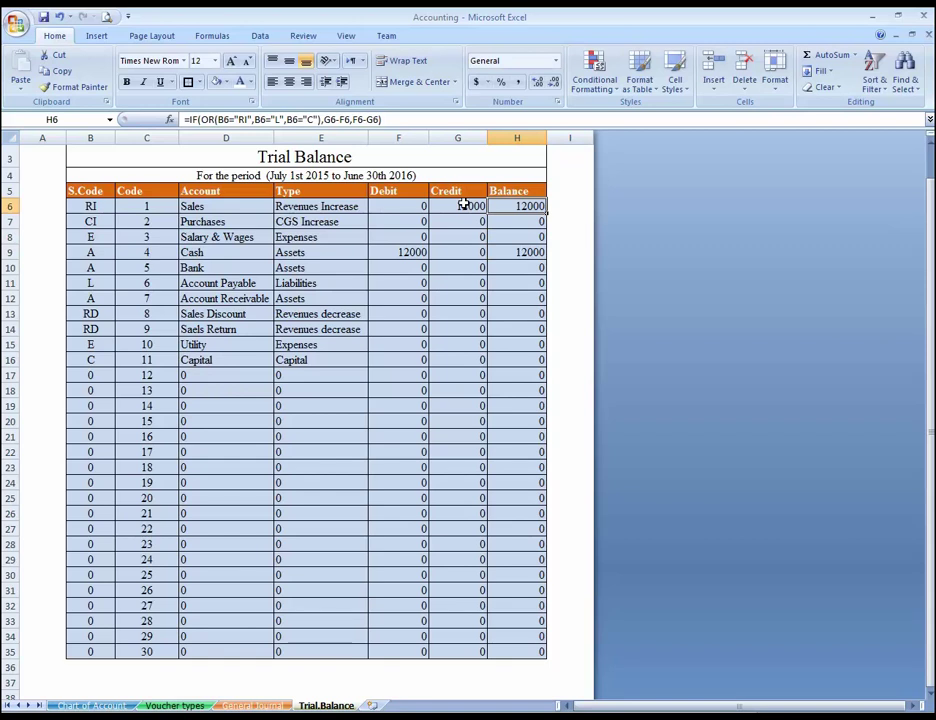
{"action": "key", "text": "Down"}
{"action": "key", "text": "Down"}
{"action": "key", "text": "Down"}
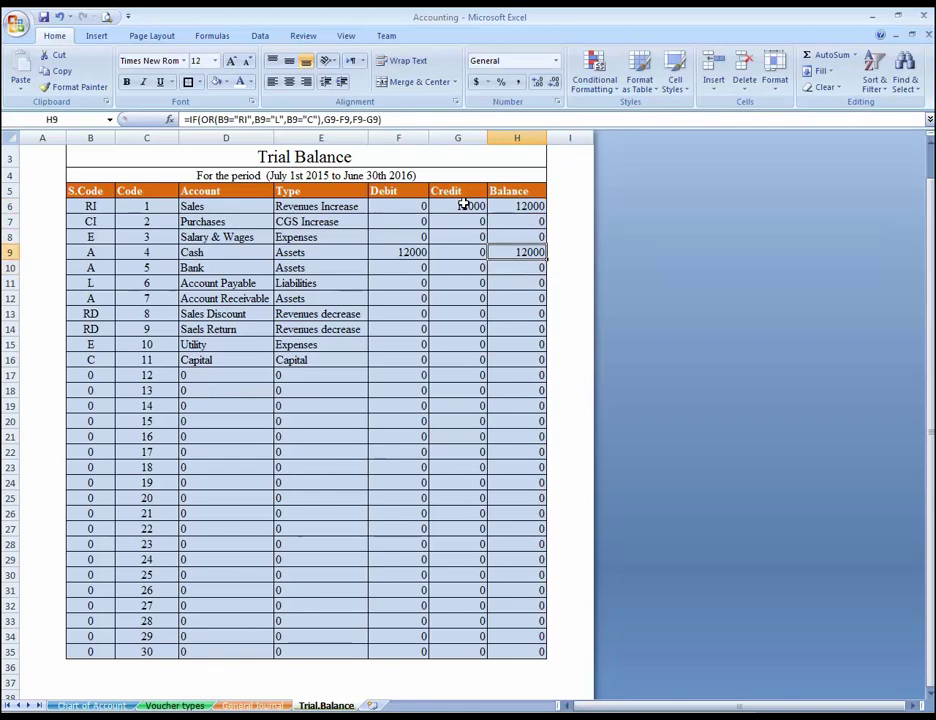
{"action": "left_click", "coordinate": [522, 206]}
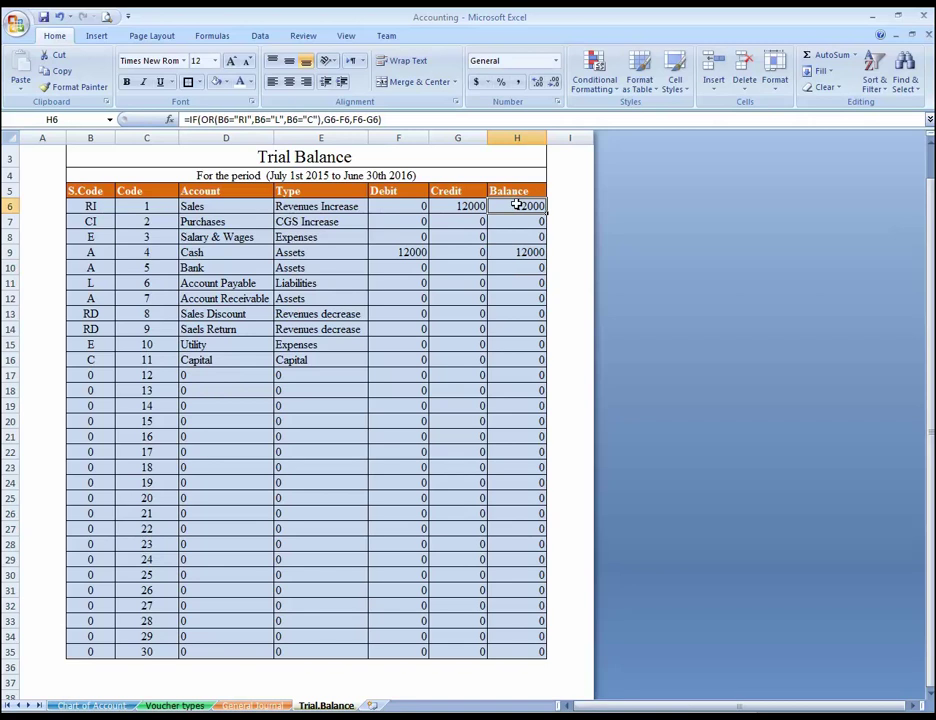
{"action": "left_click", "coordinate": [518, 252]}
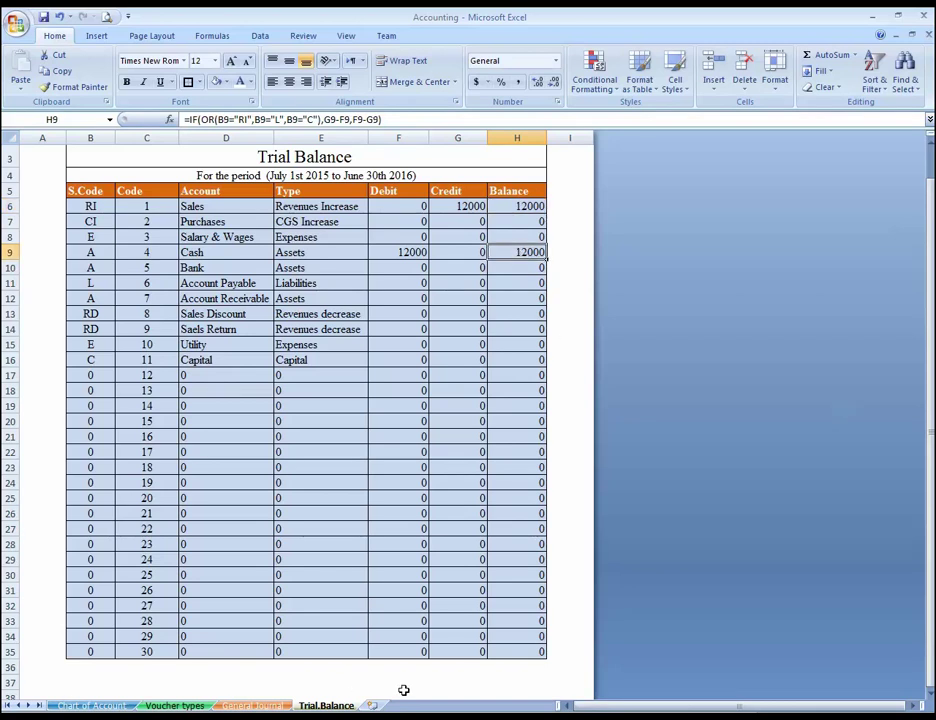